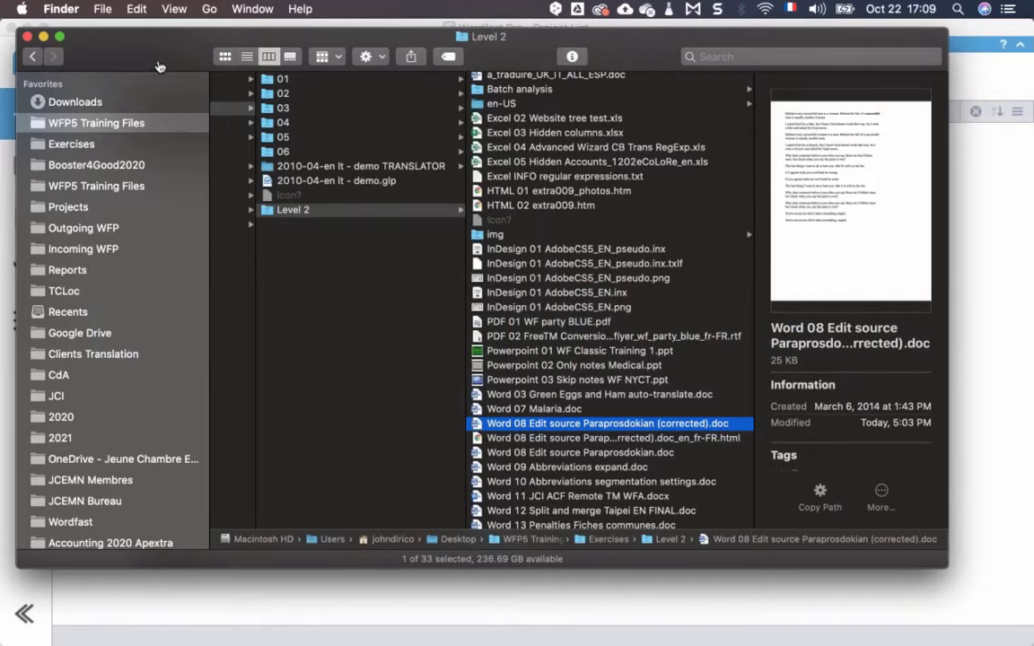
- Start a new Wordfast Pro project with "Word 08 Edit source Paraprosdokian (corrected).doc" from the Level 2 folder as source file
left_click_drag(154, 60, 269, 76)
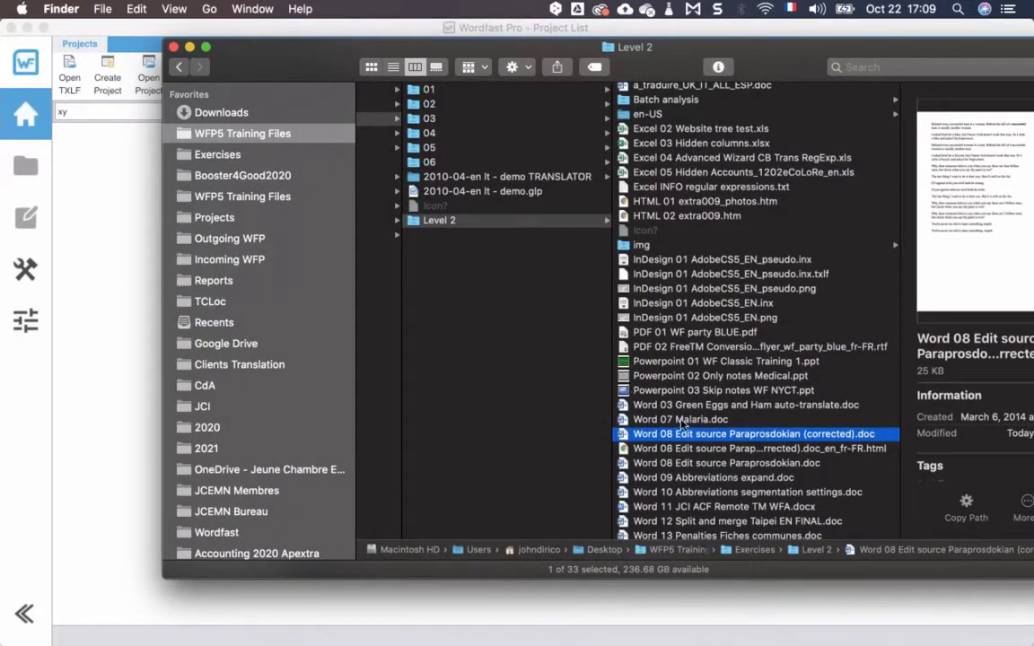
left_click_drag(675, 438, 92, 323)
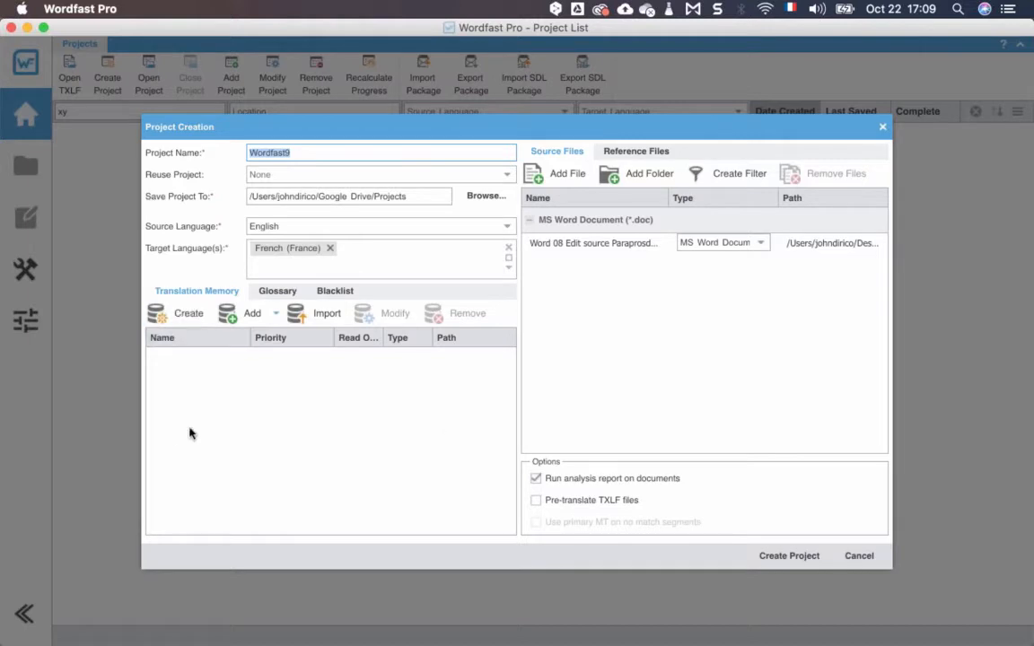
left_click(574, 243)
- Name the project "2010-09-en acme - sayings"
type("201")
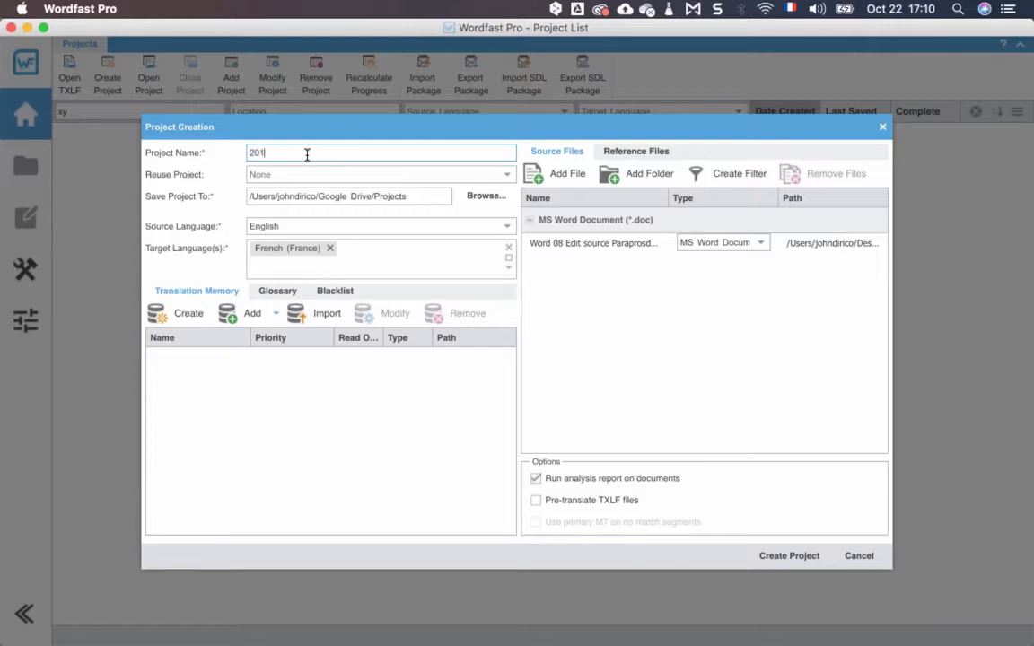
type("0-")
key("Left")
key("Left")
key("Left")
key("Left")
key("Left")
key("Right")
key("Right")
key("Right")
key("Right")
key("Right")
type("09-en")
type("-")
key("BackSpace")
type("acme - sayings")
- Create a primary English to French (France) translation memory named "acme_en_frfr_wfm" in the default location, copying its name for reuse
left_click(179, 317)
type("acme")
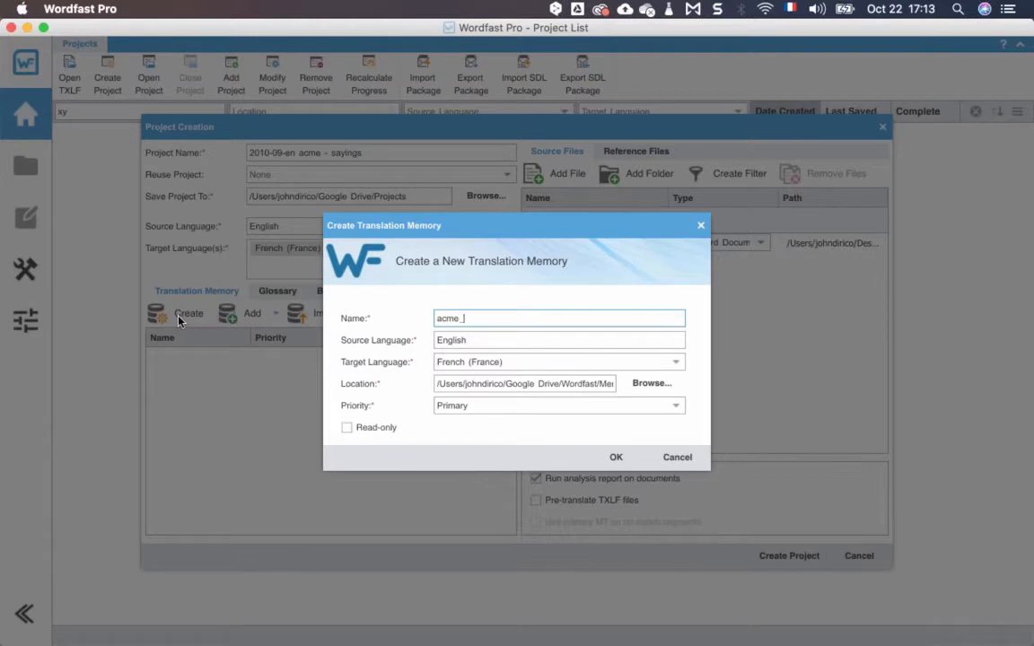
type(" fr")
type("_en")
key("BackSpace")
key("BackSpace")
key("BackSpace")
key("BackSpace")
key("BackSpace")
type("en_frfr_wfm")
double_click(493, 319)
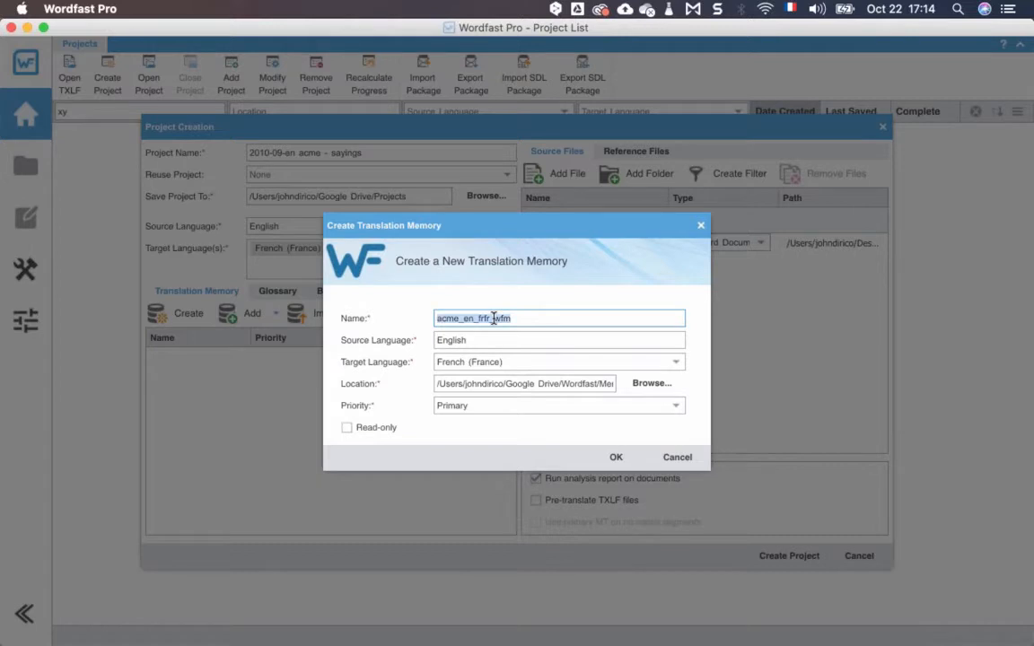
key("super+c")
left_click_drag(590, 386, 608, 386)
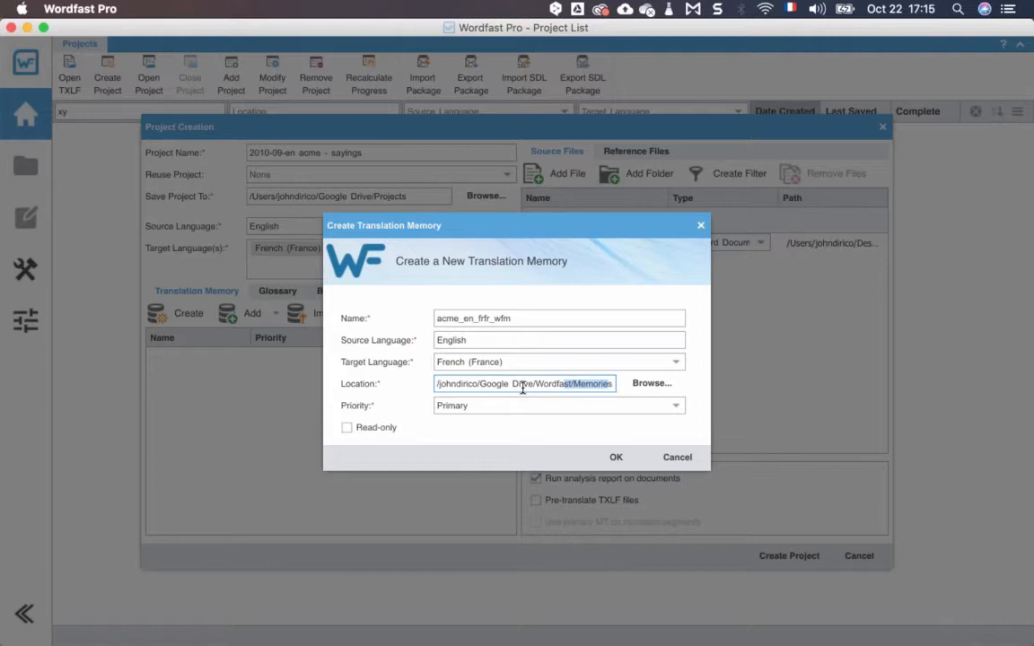
left_click(618, 458)
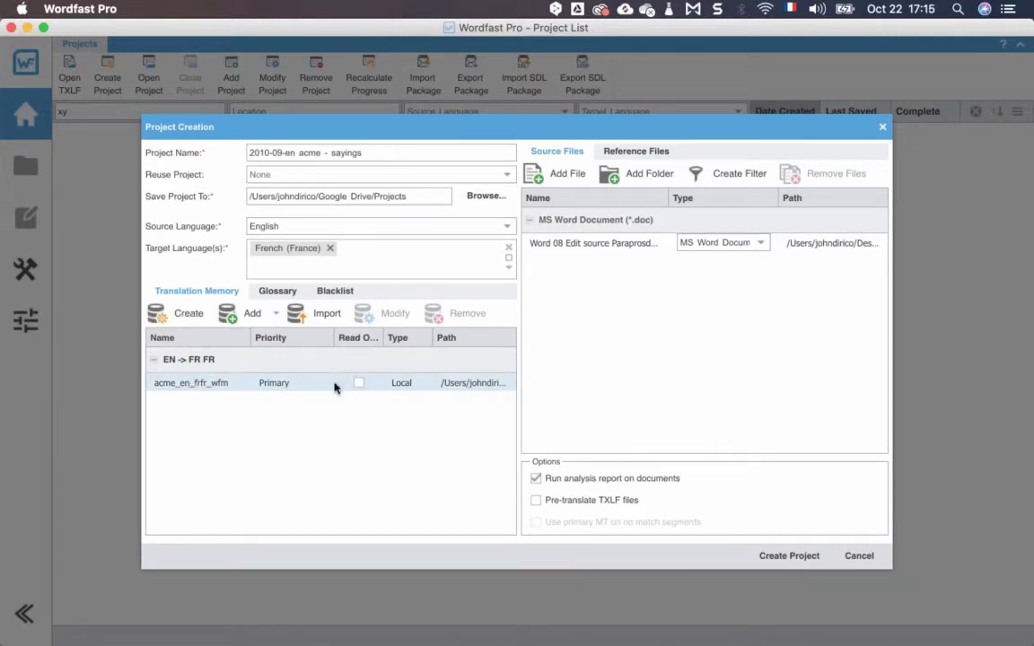
left_click(272, 320)
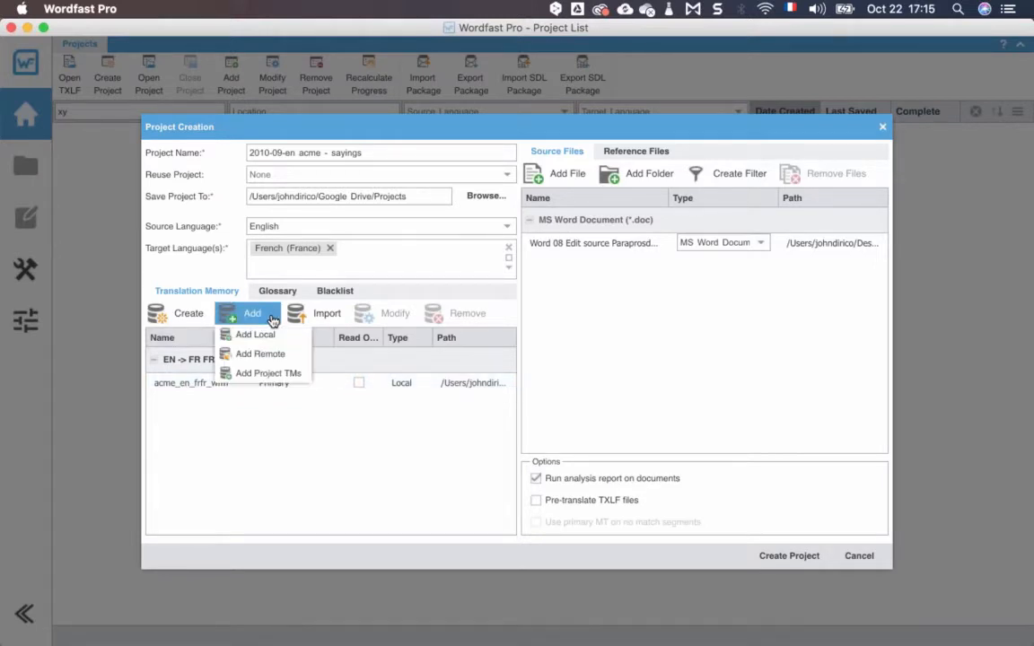
left_click(254, 373)
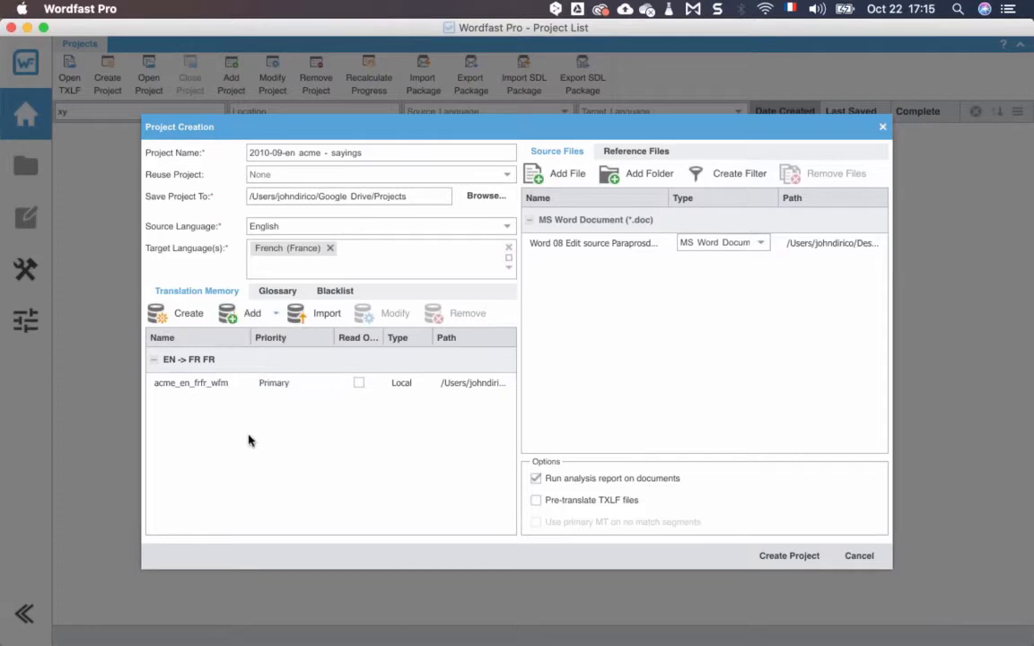
left_click(277, 292)
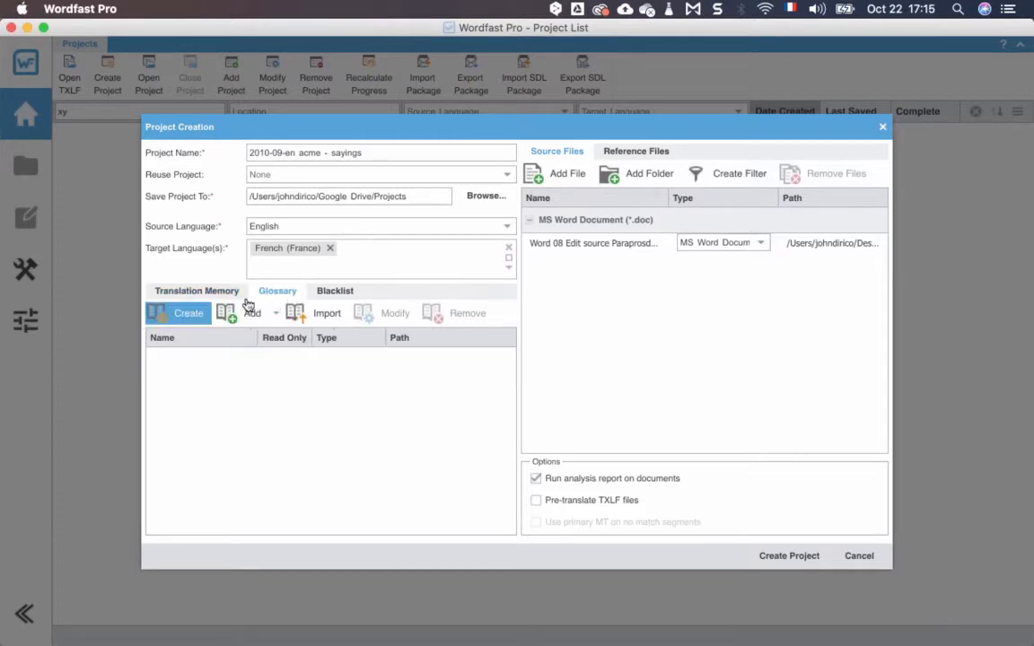
left_click(196, 291)
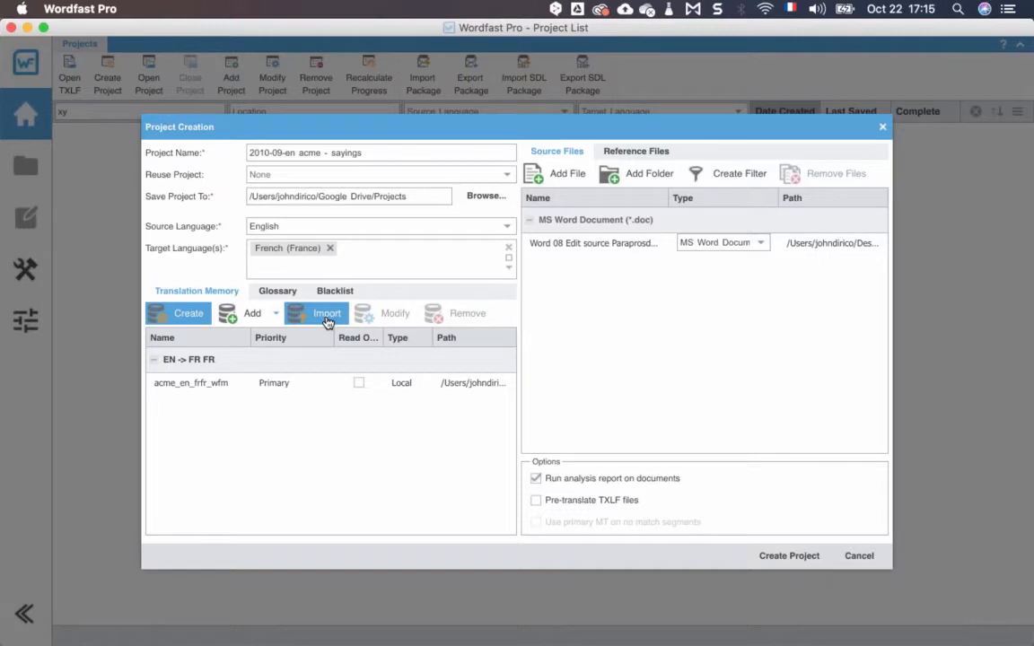
- Create an English to French (France) glossary named "acme_en_frfr_wfg" for the project
left_click(279, 294)
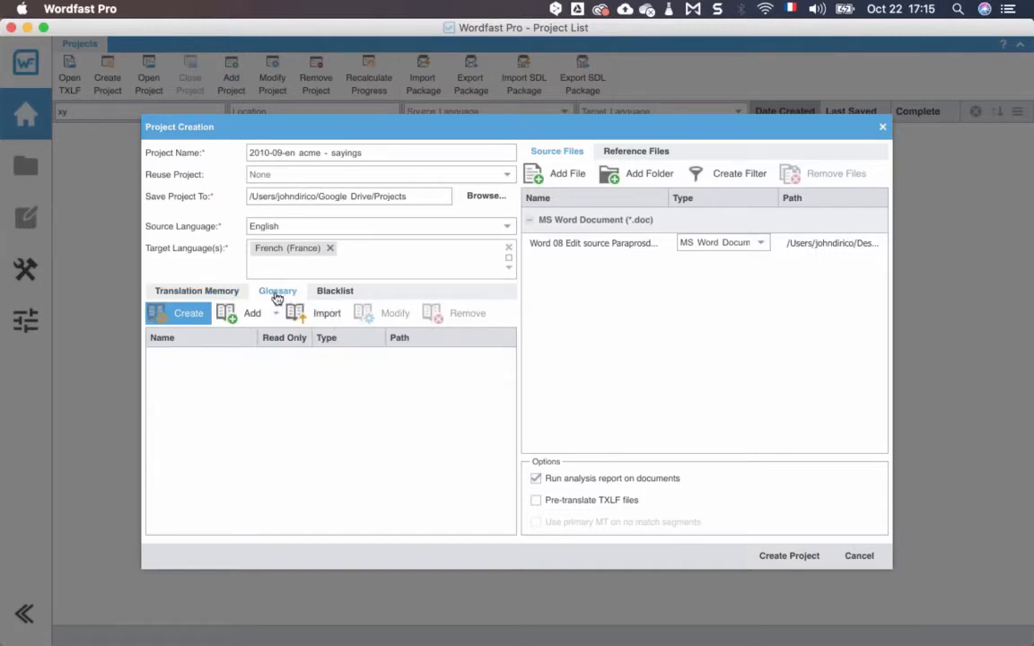
left_click(188, 313)
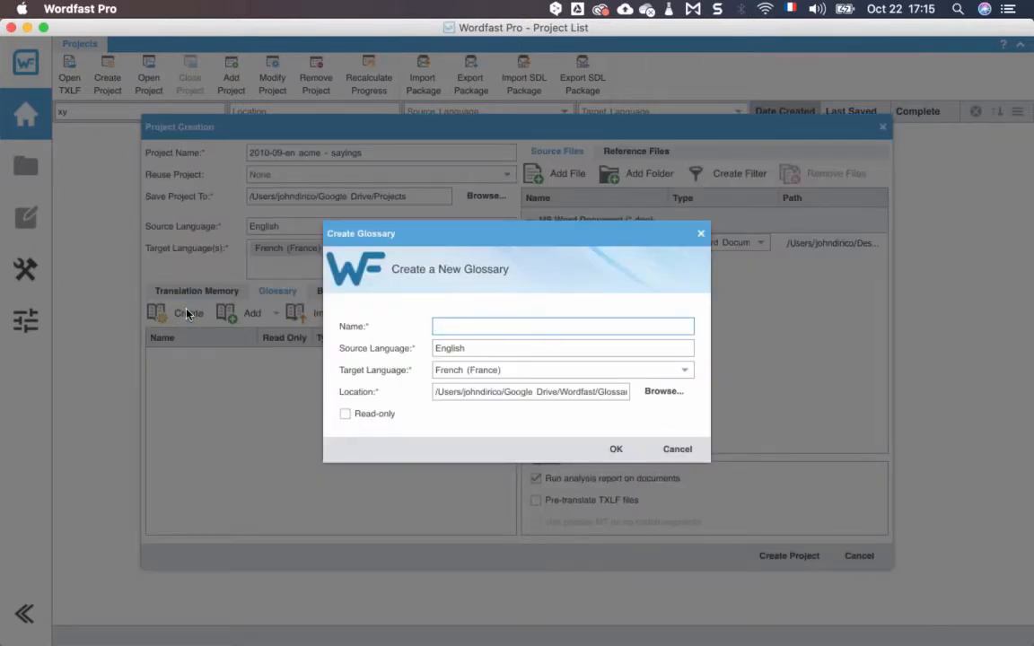
type("acme_en_frfr_wfm")
key("BackSpace")
type("g")
left_click(615, 449)
left_click(338, 293)
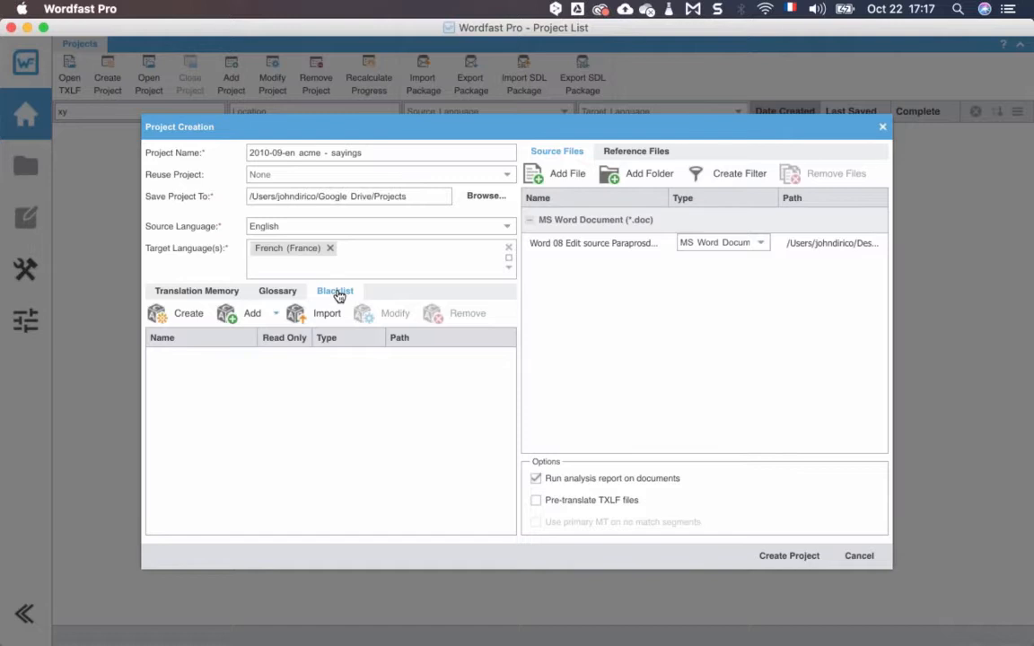
left_click(201, 293)
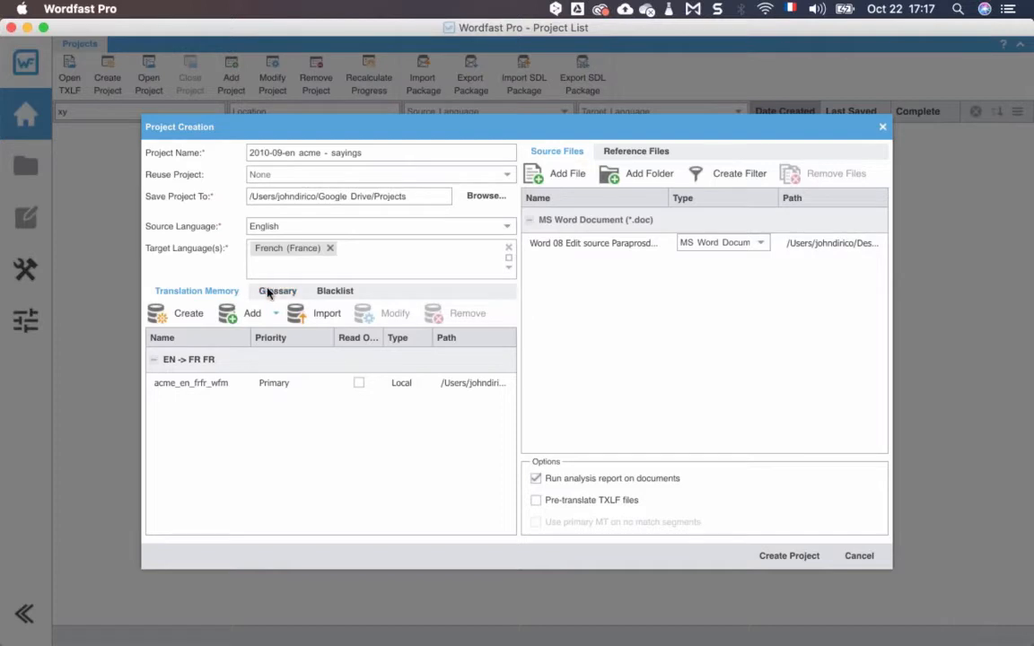
left_click(625, 153)
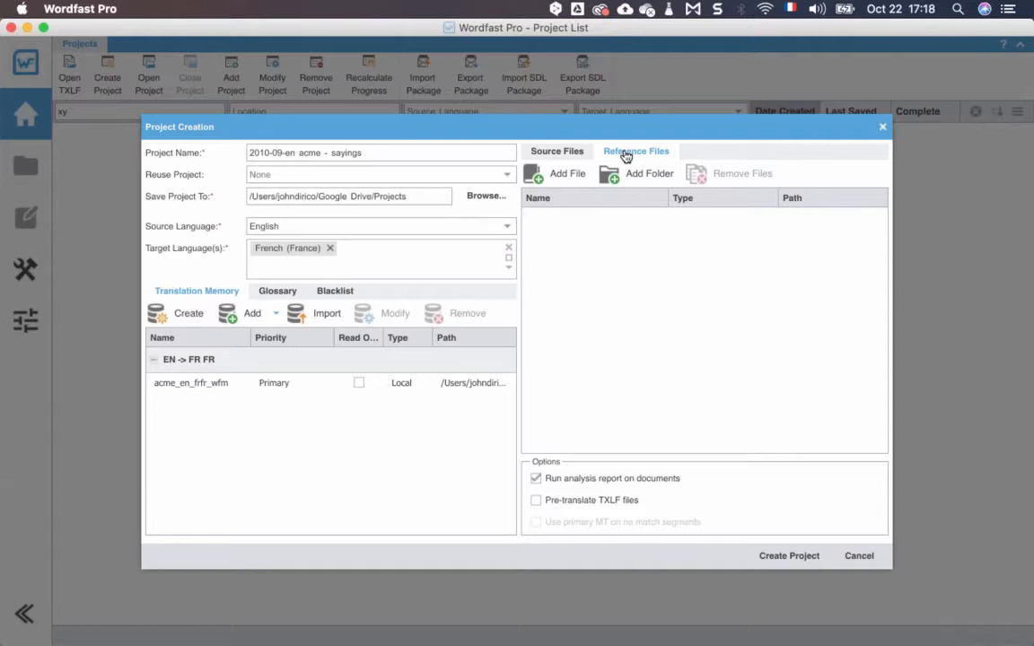
- Enable pre-translation of the TXLF files, then create the project and open it
left_click(535, 501)
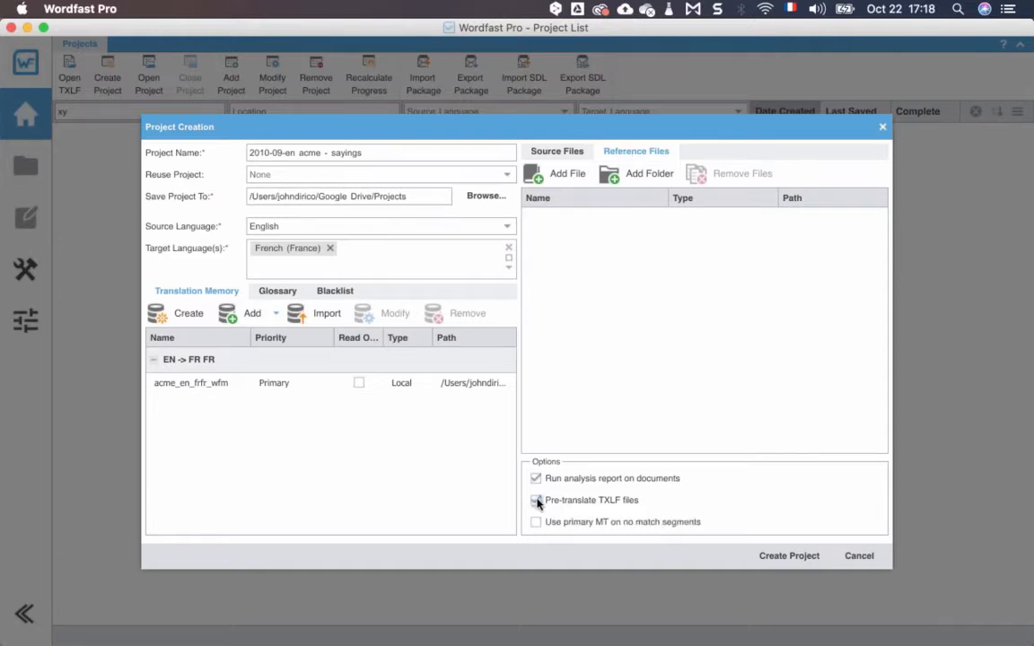
left_click(562, 151)
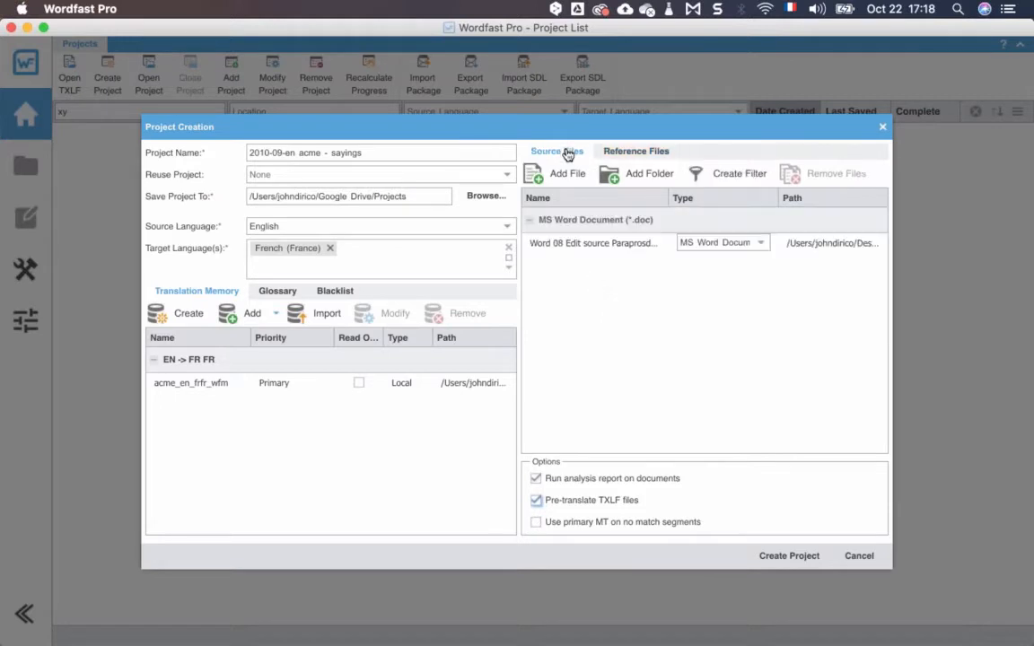
left_click(606, 242)
left_click(790, 557)
left_click(784, 556)
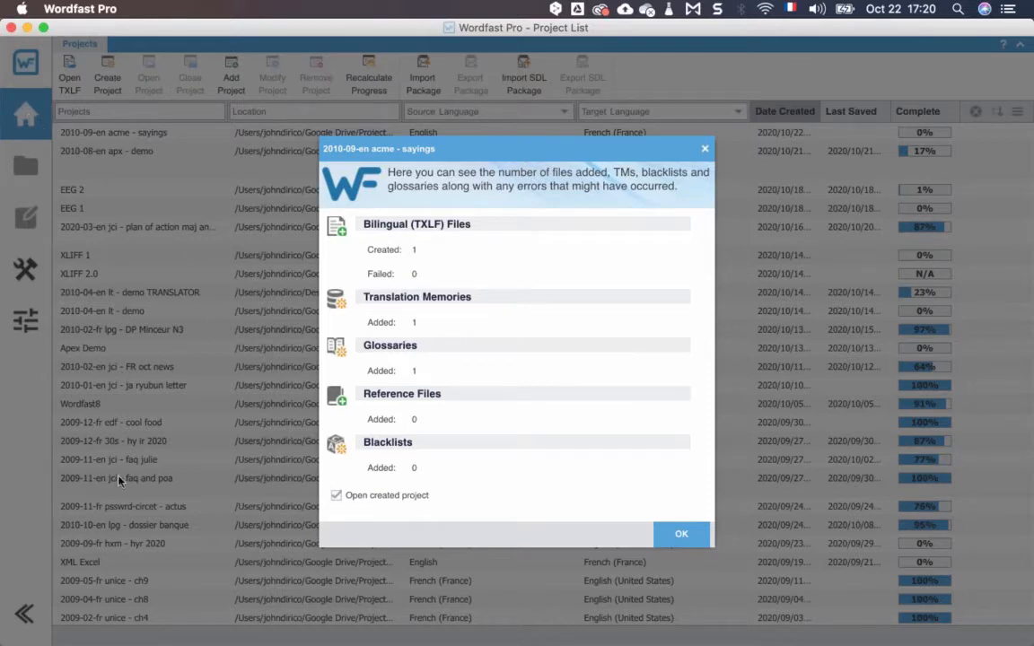
left_click(682, 534)
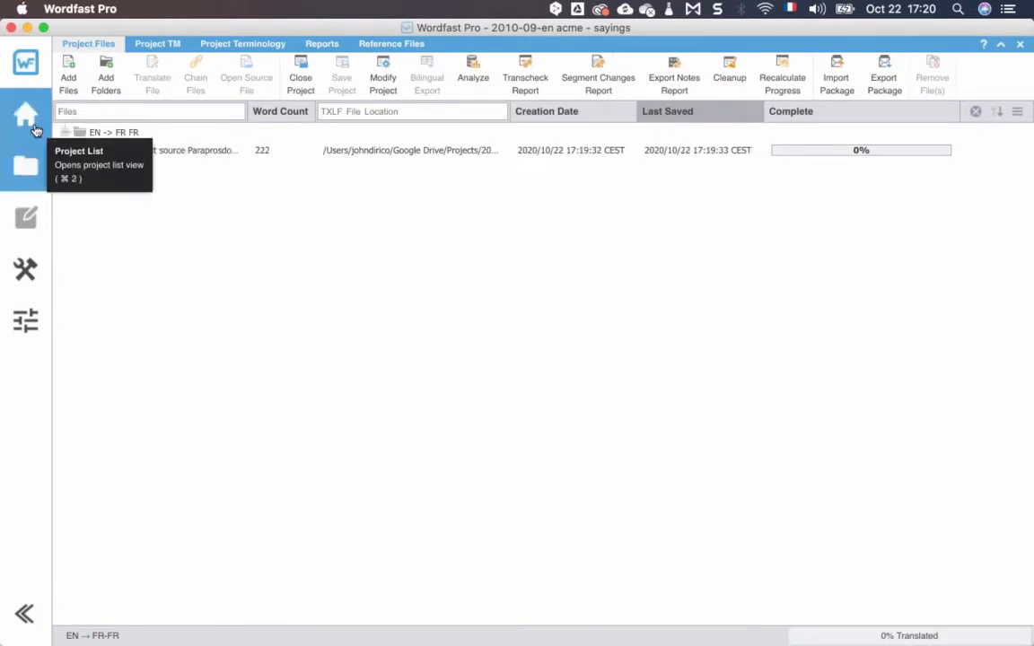
- Look at the new project in the project list and compare it with the current project view
left_click(34, 129)
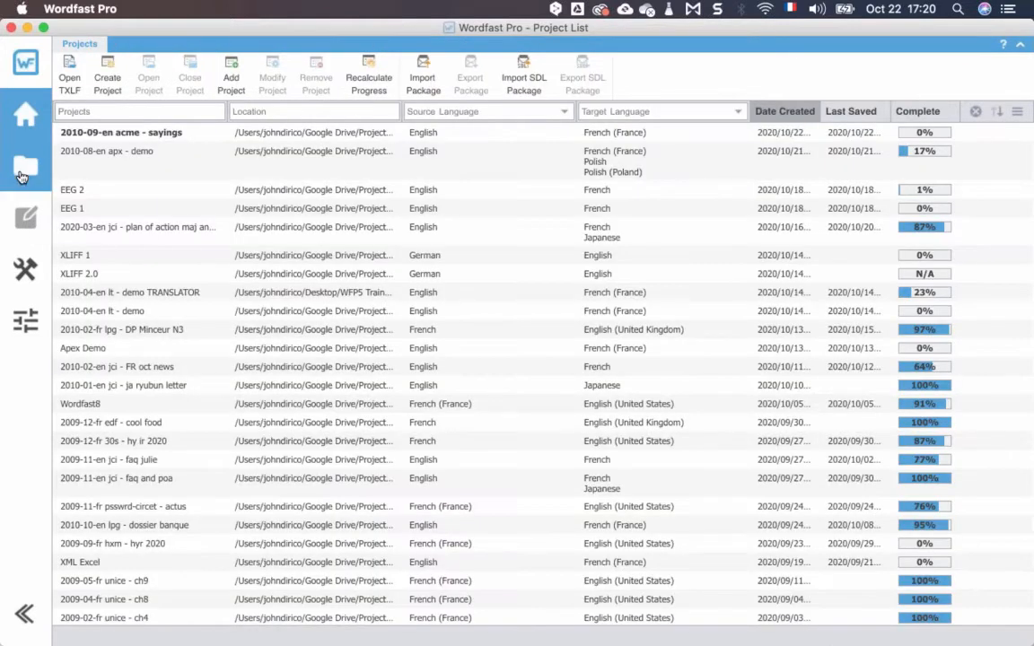
left_click(117, 133)
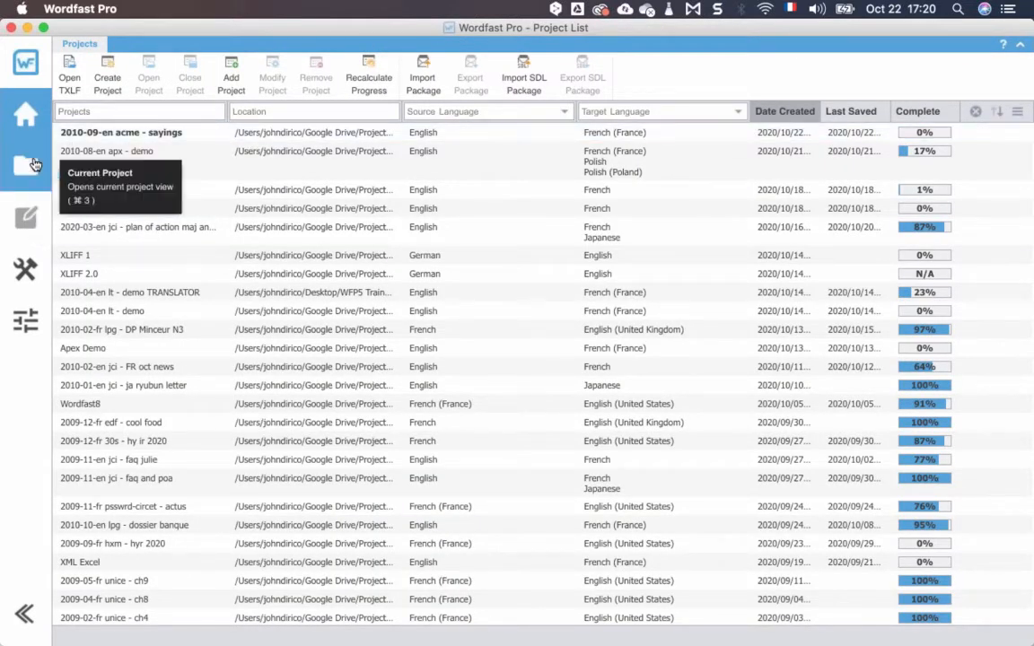
left_click(34, 165)
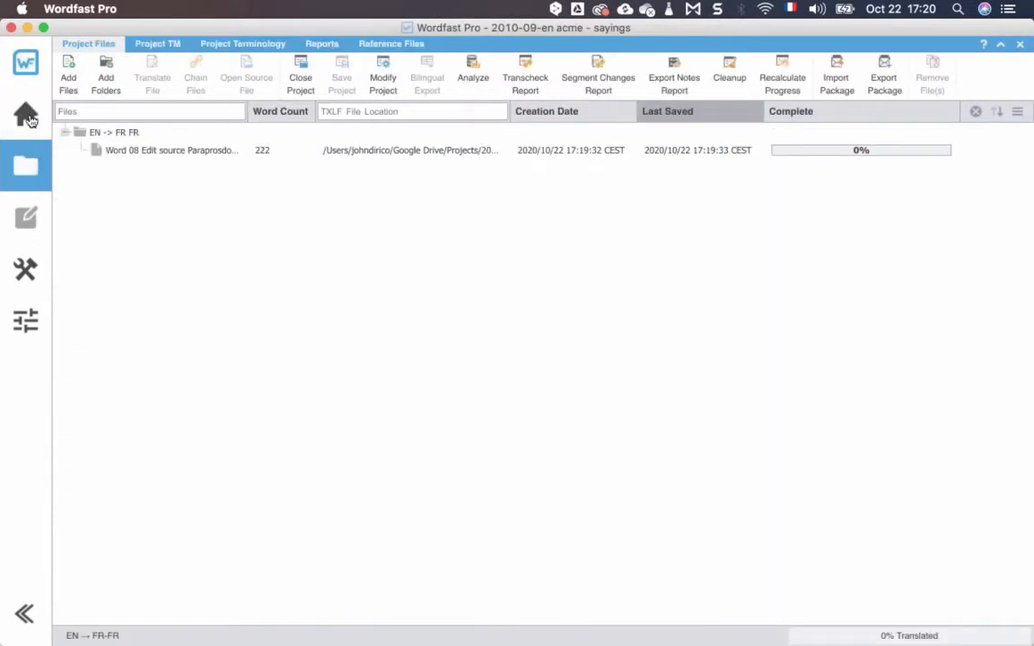
left_click(30, 120)
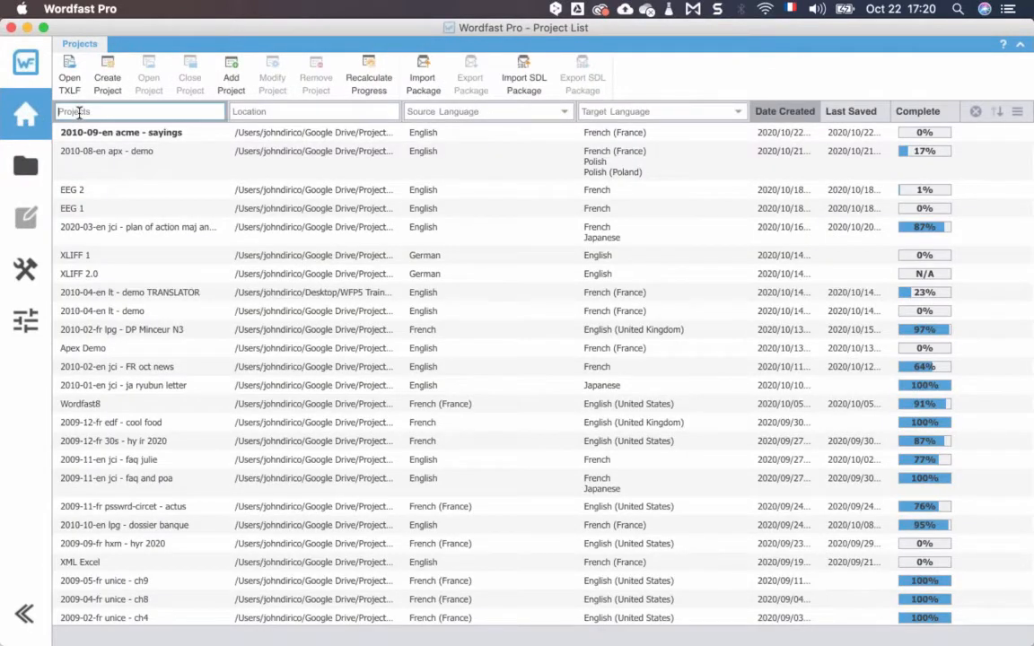
- Filter the project list by the name "xy" and clear the filter again
left_click(79, 112)
type("xyl")
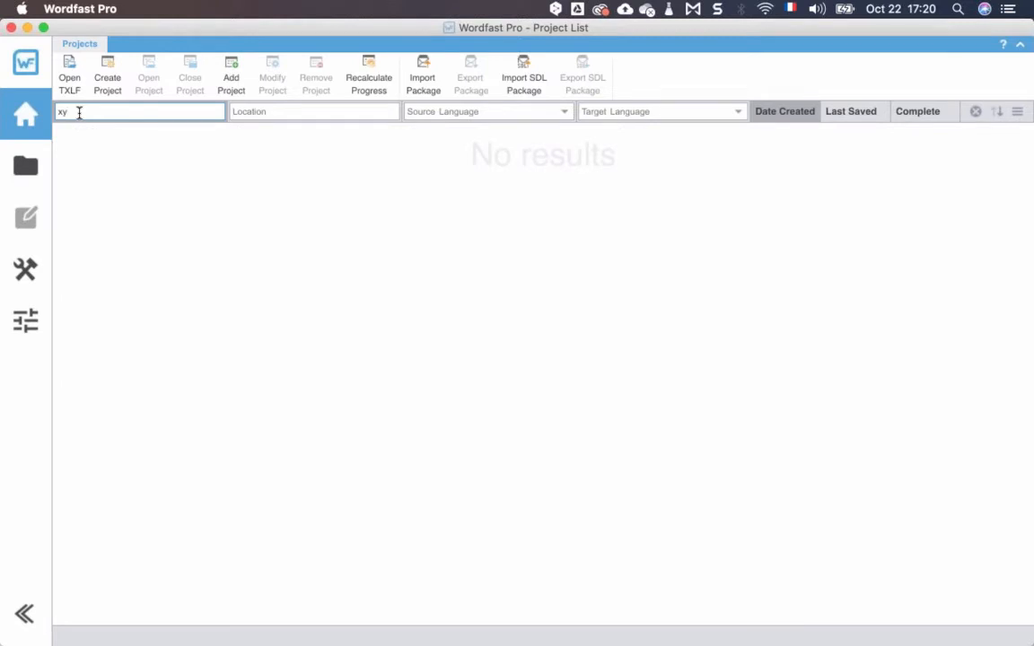
key("BackSpace")
key("BackSpace")
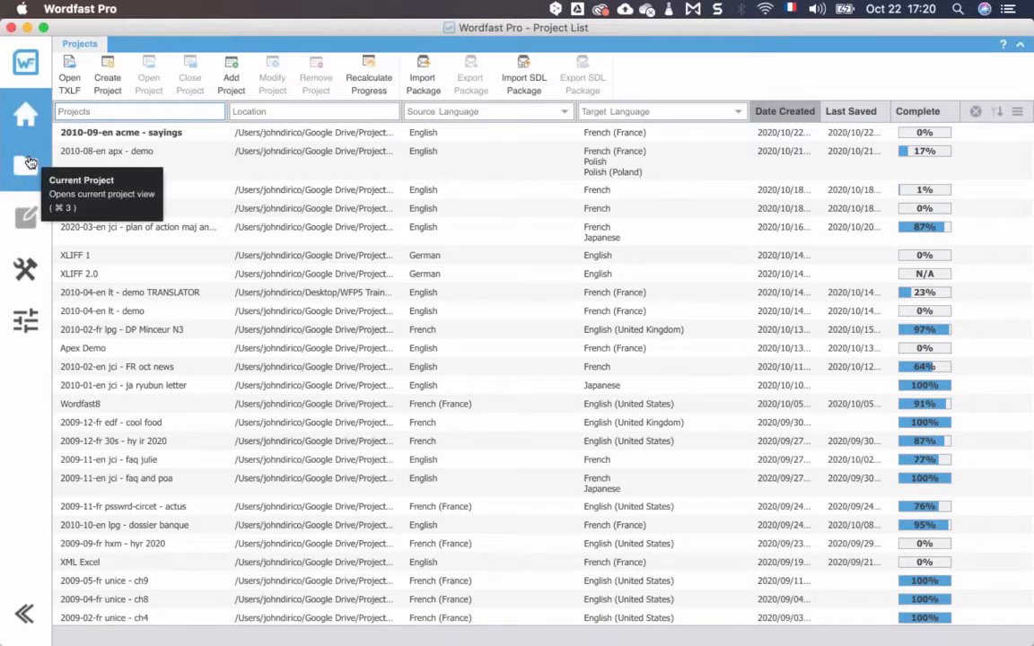
- Return to the current project and check its translation memories and terminology
left_click(30, 163)
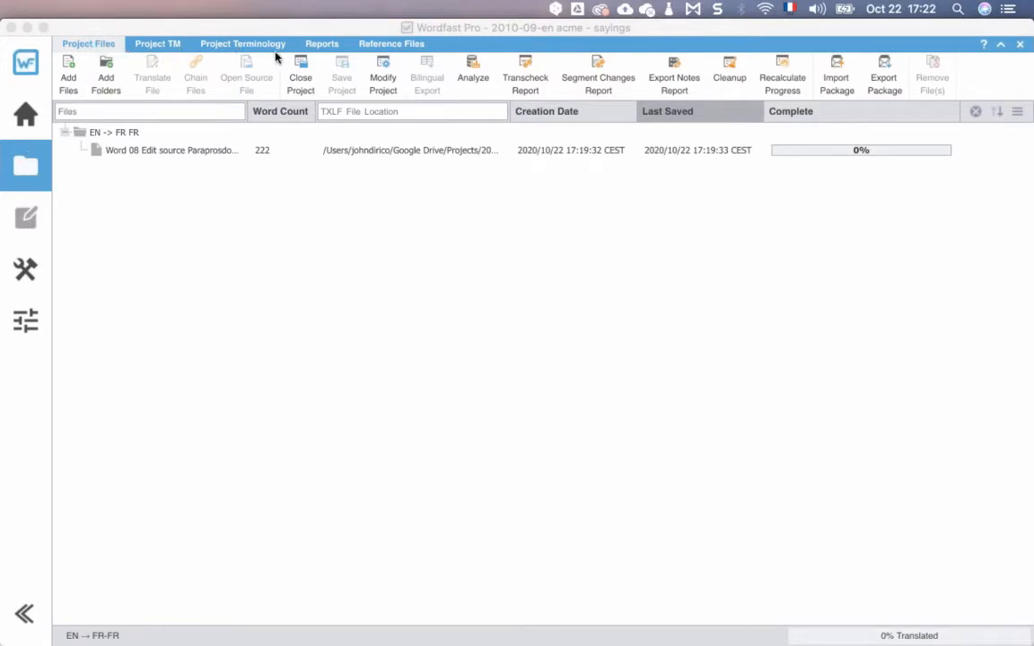
left_click(160, 44)
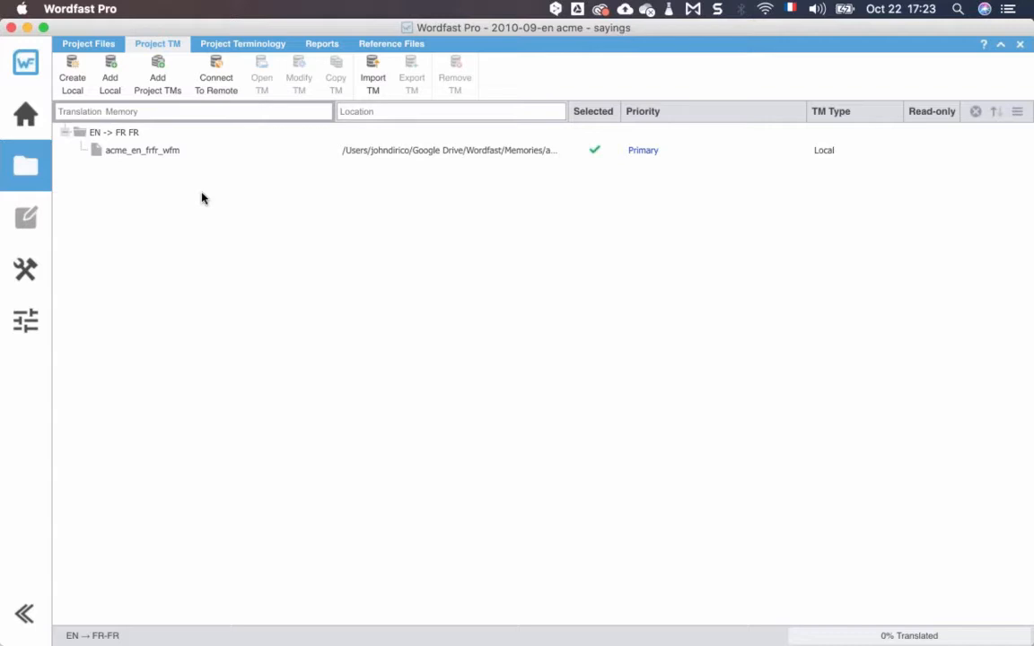
left_click(233, 47)
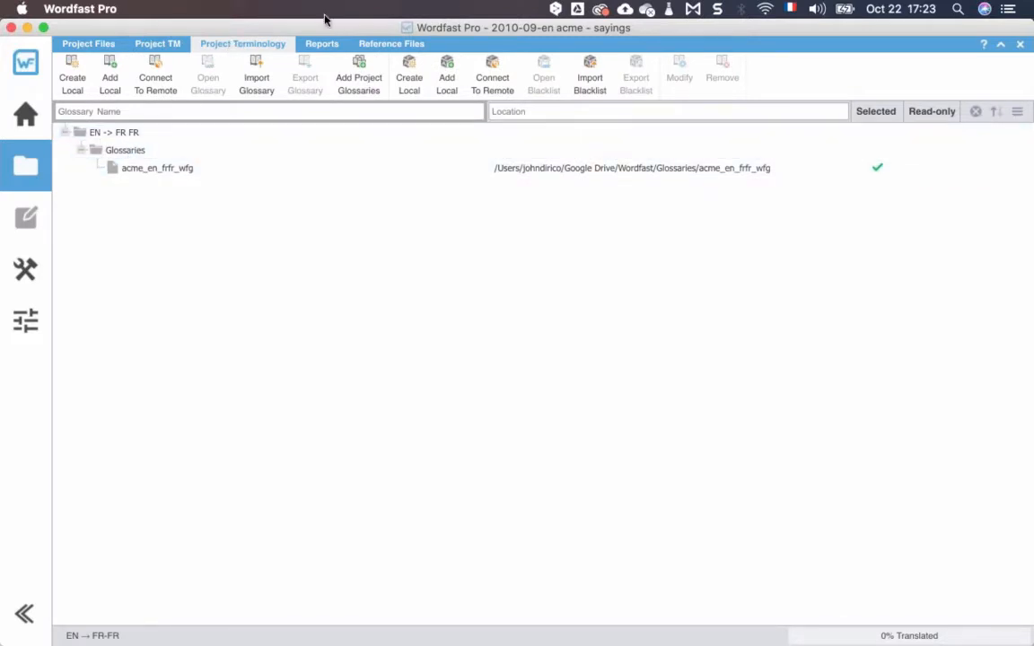
- Open the project's Analysis Report.rpt, examine the match summary and close the report
left_click(316, 47)
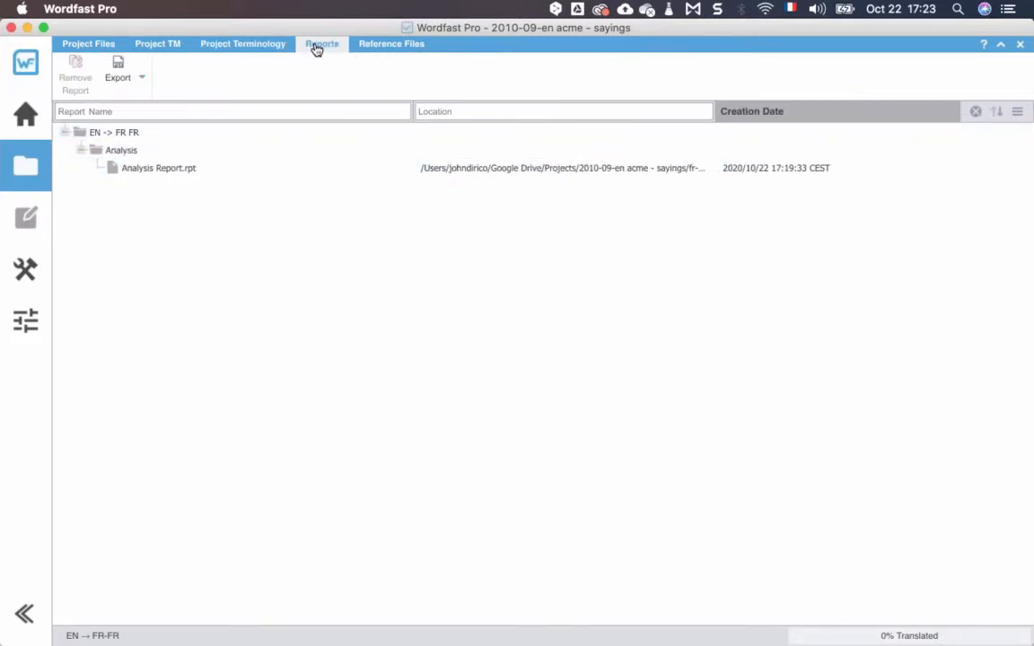
left_click(151, 173)
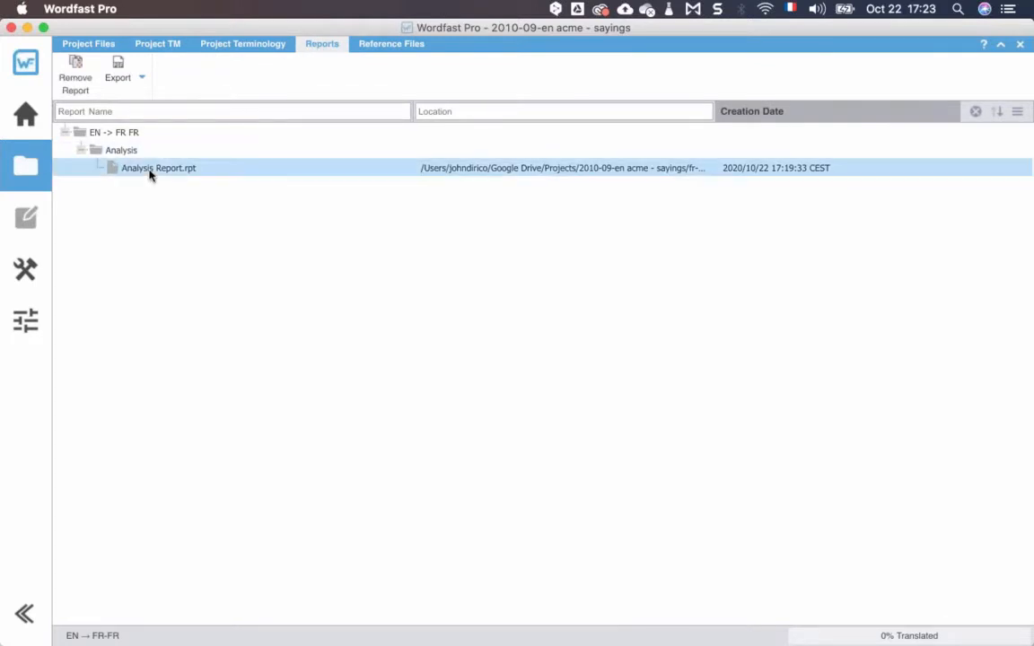
double_click(150, 173)
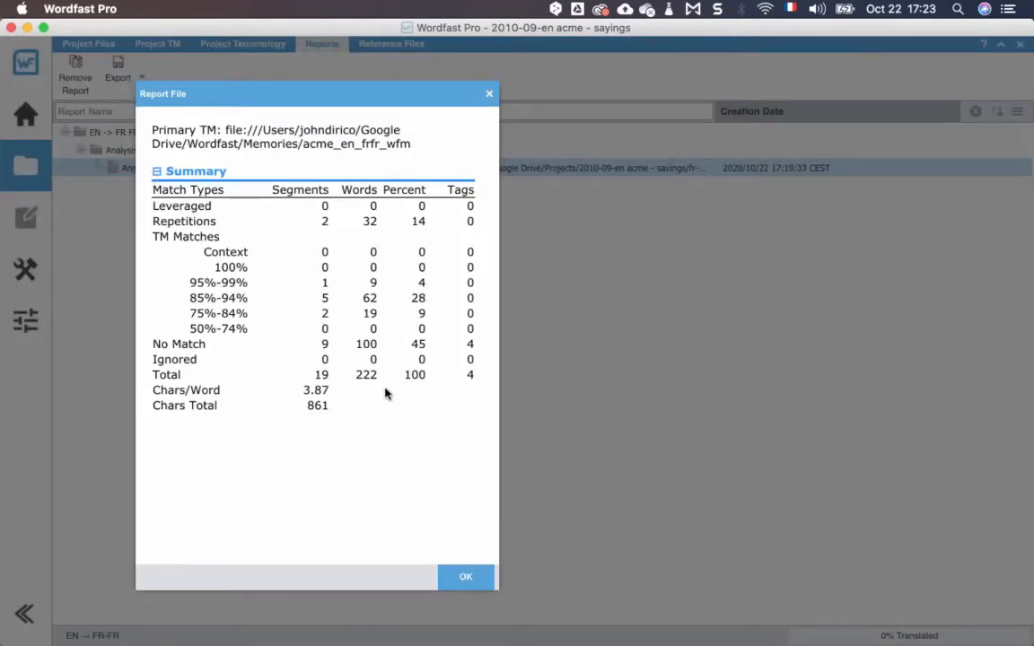
left_click(467, 580)
- Check the project's reference files, then open the Word 08 Edit source Paraprosdokian file for translation
left_click(384, 46)
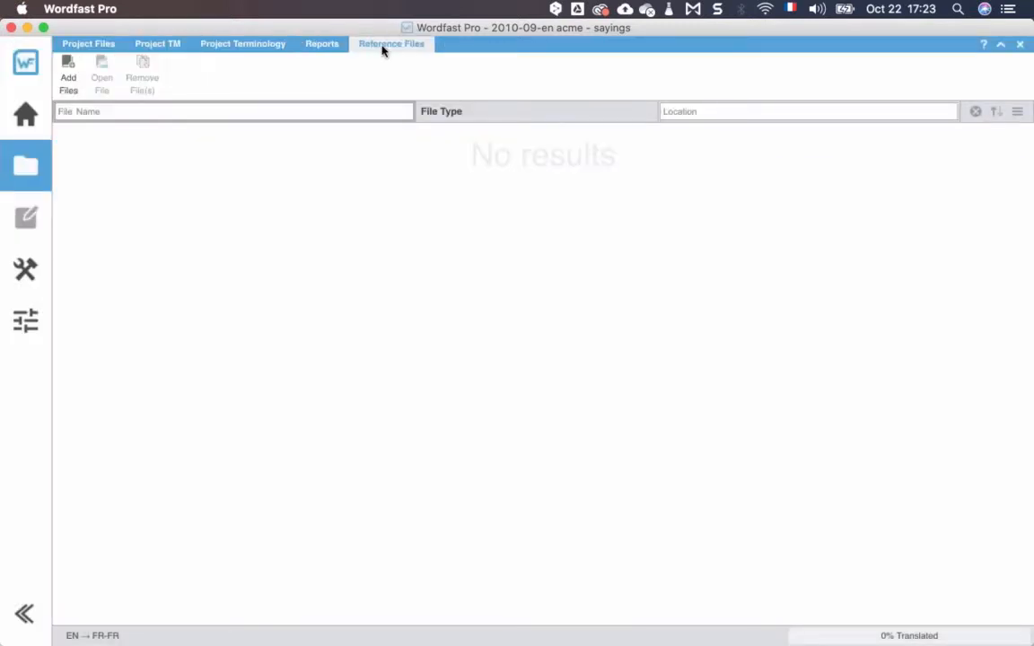
left_click(89, 47)
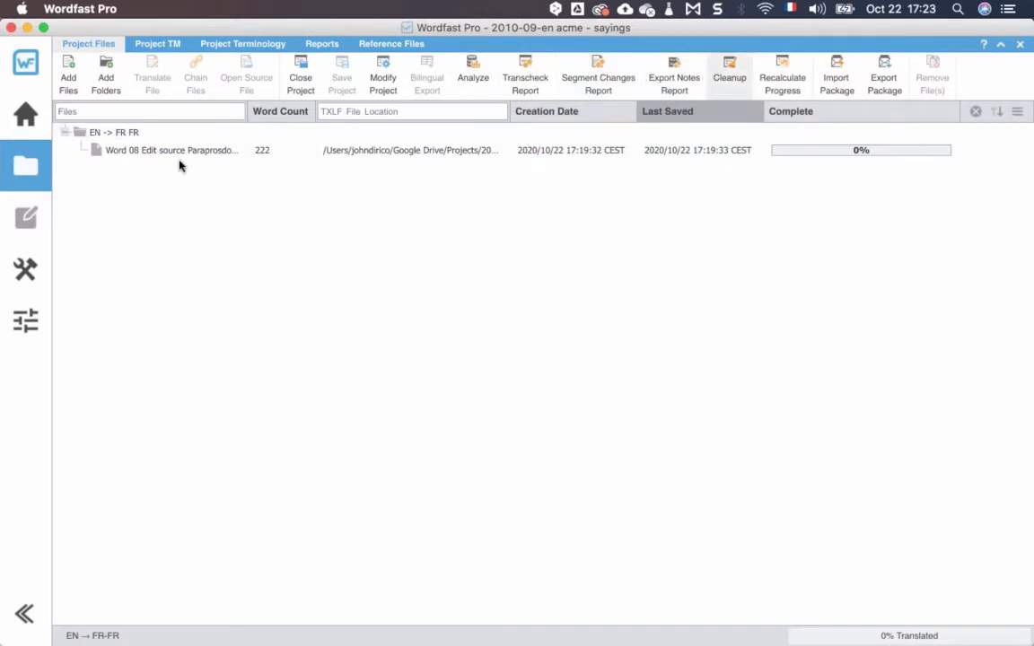
double_click(128, 151)
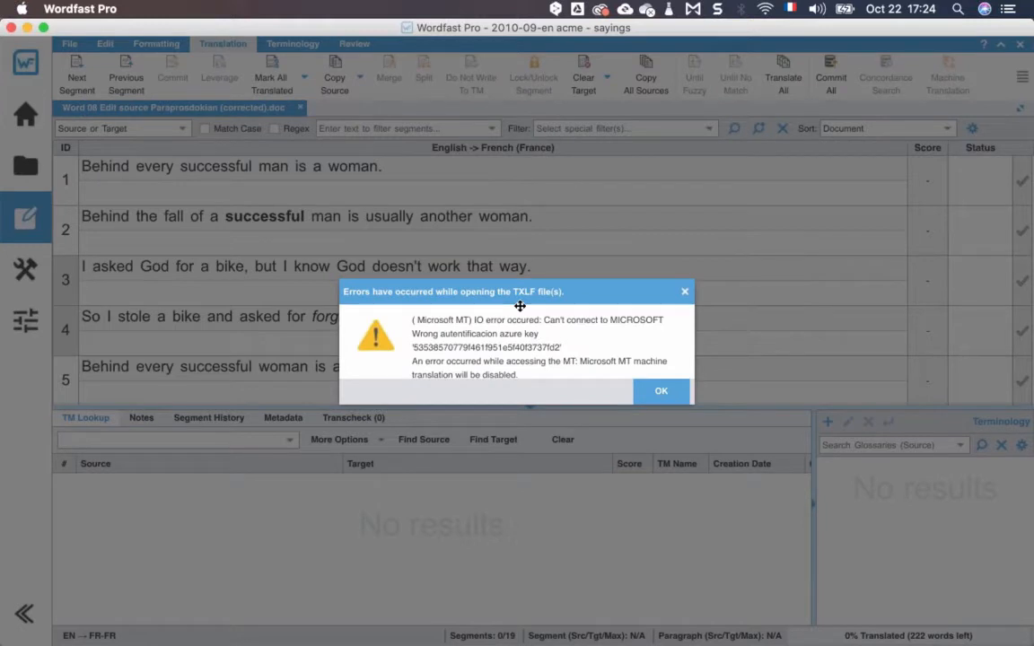
- Dismiss the machine translation error, switch to Finder and view the source folder of the 2010-09-en acme - sayings project
left_click(654, 396)
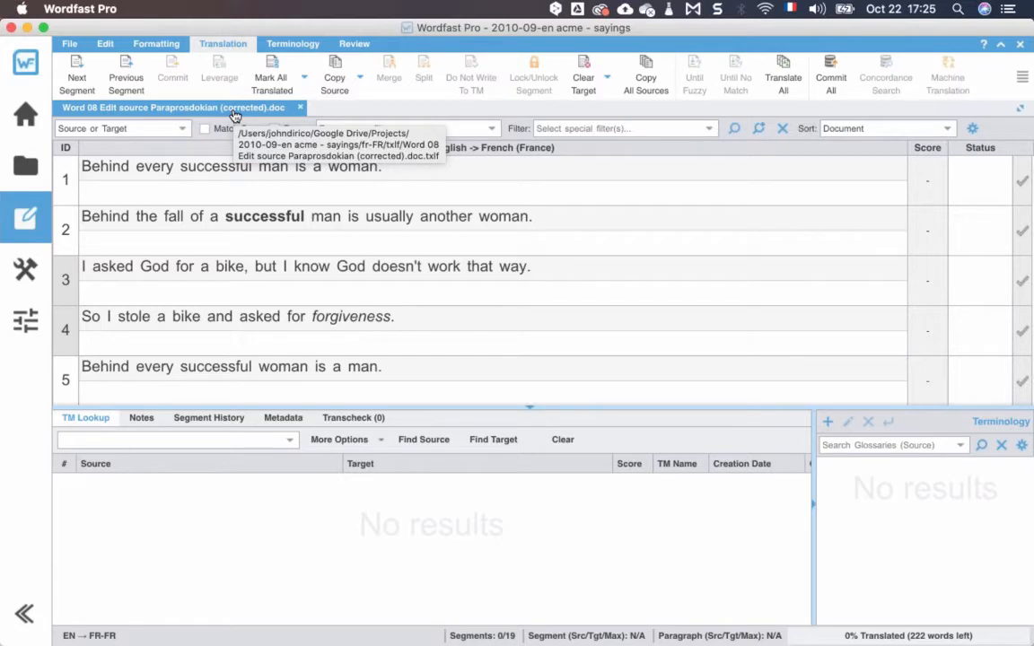
key("super+Tab")
key("super+Tab")
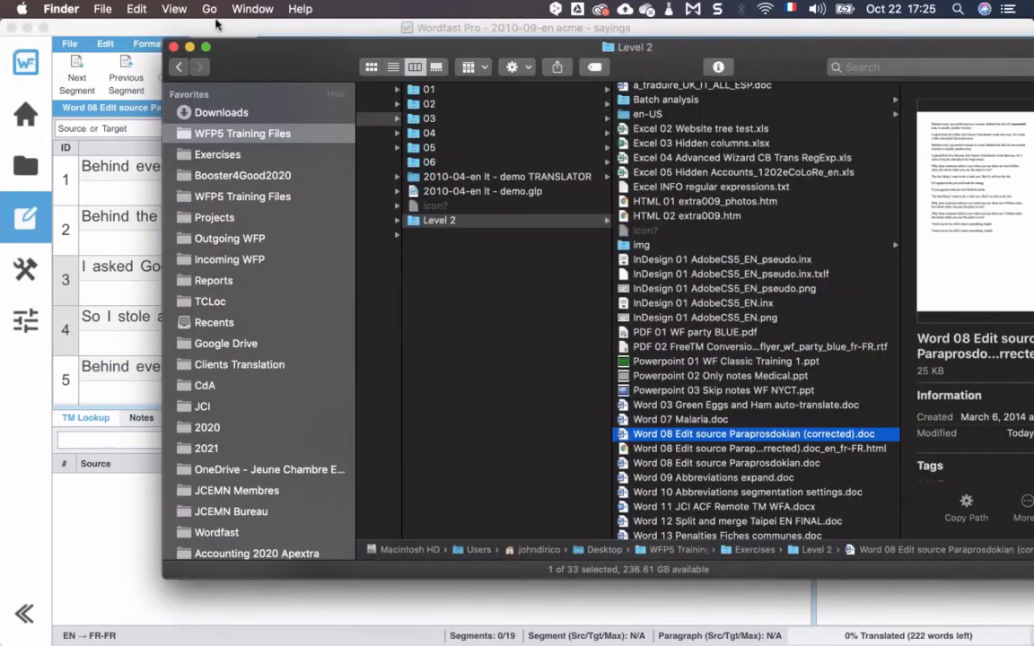
left_click(213, 218)
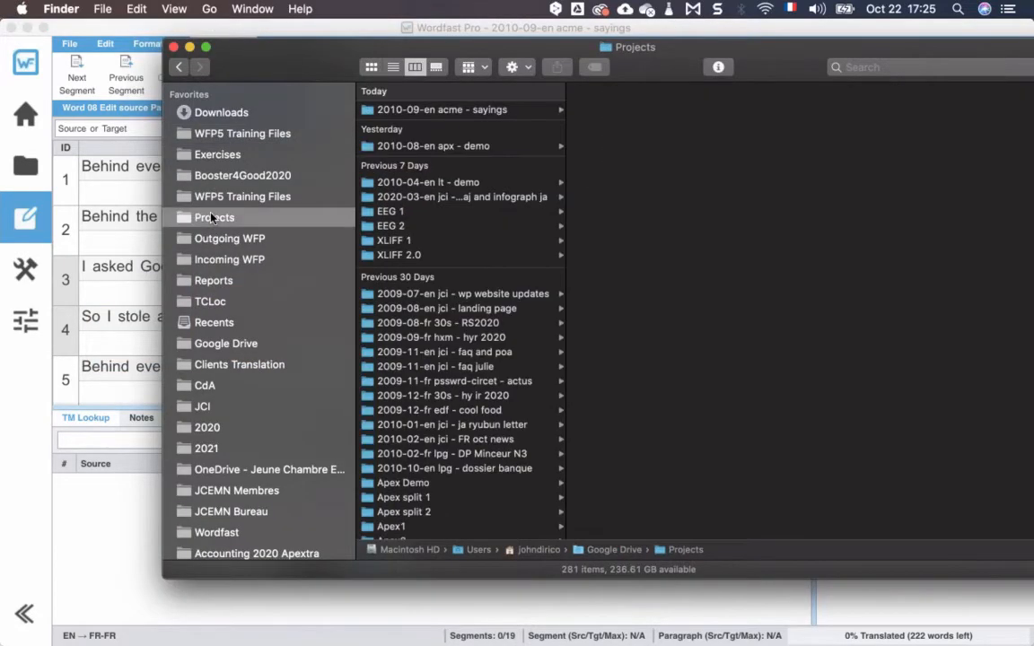
left_click(429, 113)
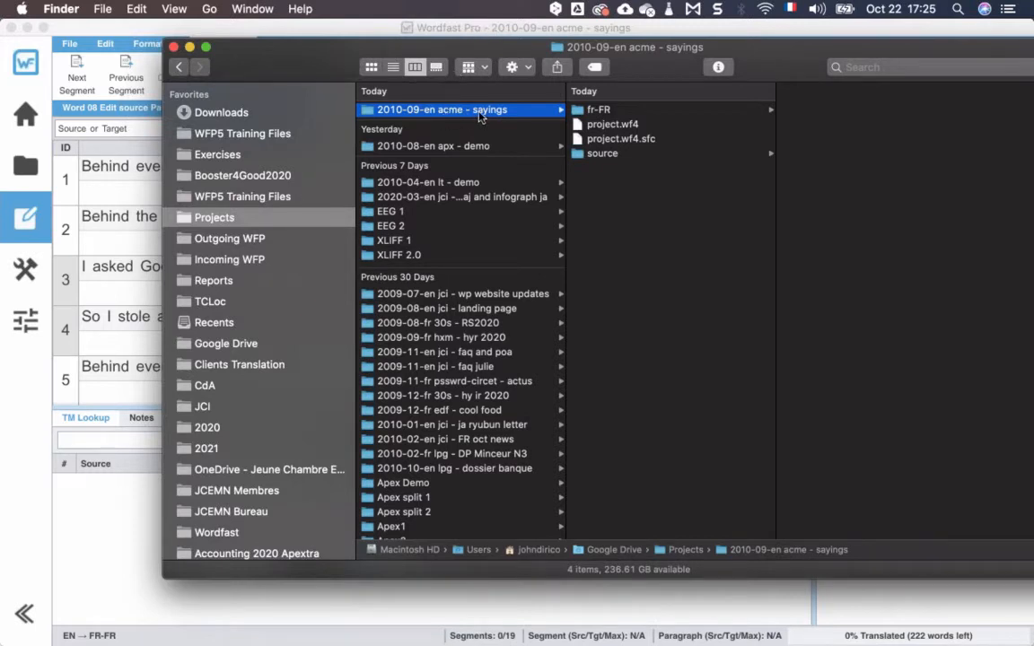
left_click(589, 156)
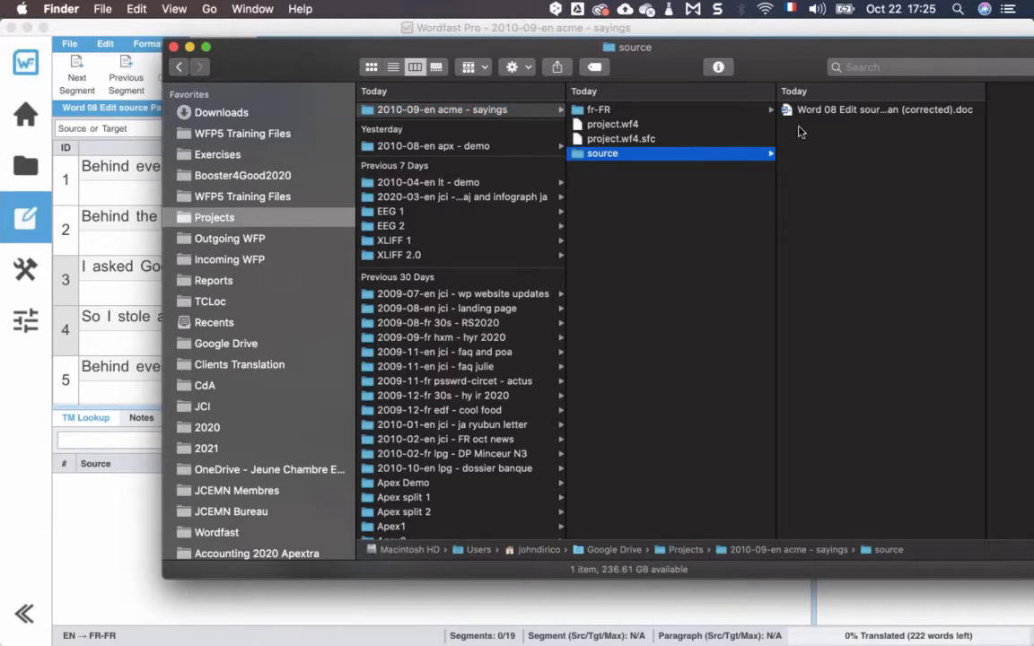
- Inspect the TXLF file in the project's fr-FR/txlf folder, then return to Wordfast Pro
left_click(617, 112)
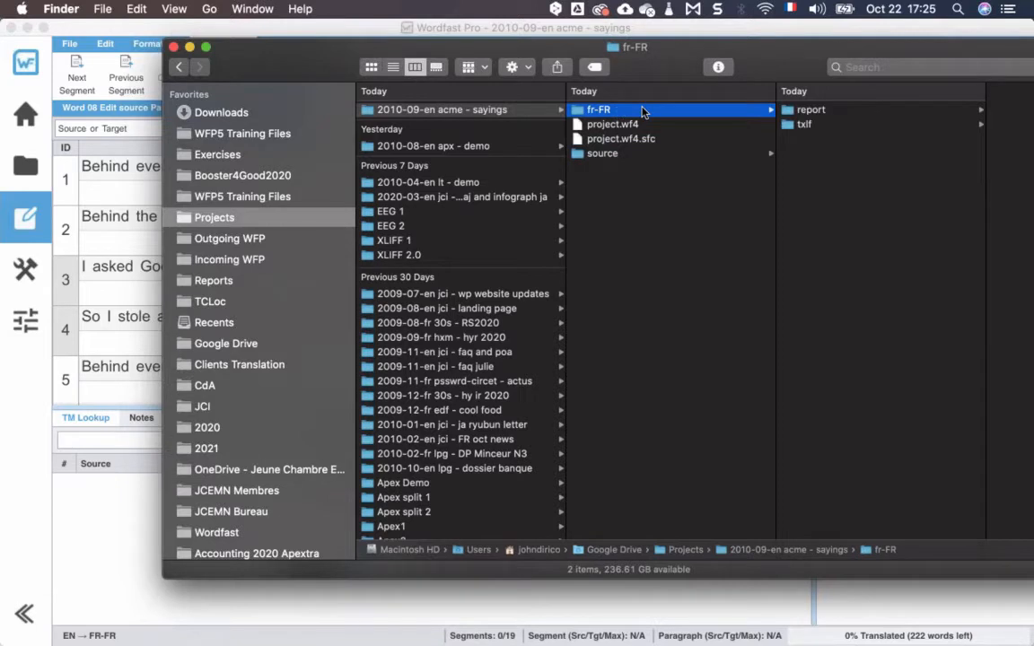
left_click(824, 125)
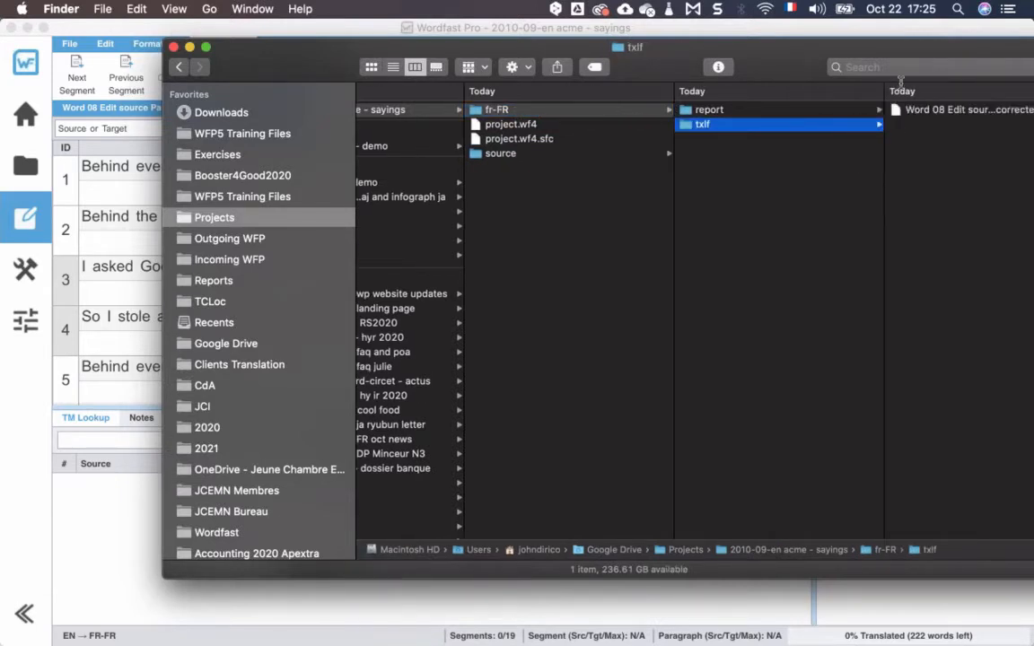
left_click_drag(801, 63, 590, 68)
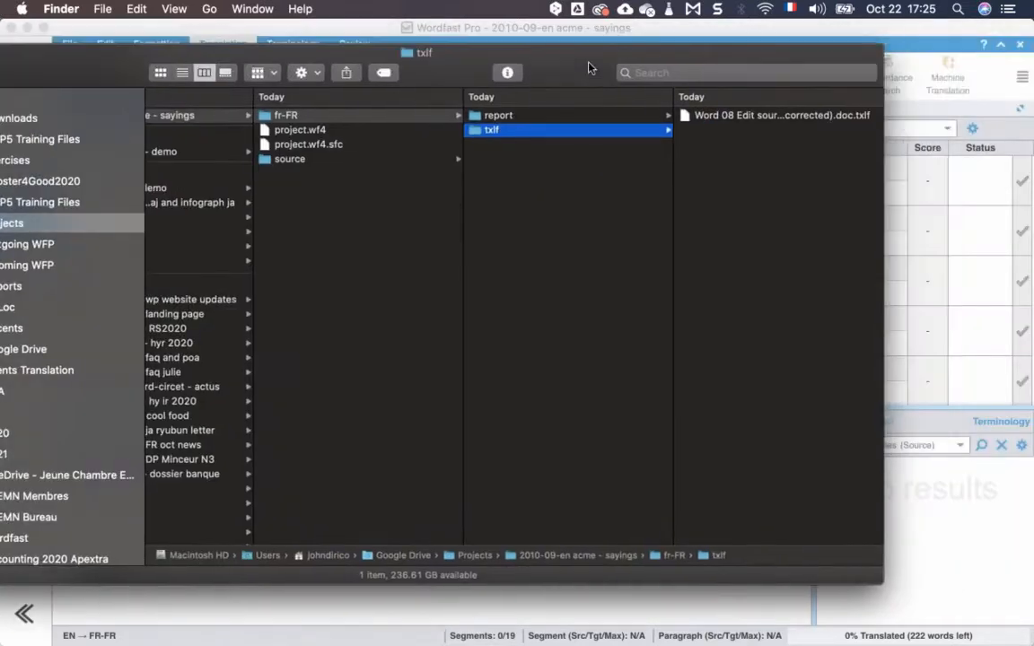
left_click(770, 115)
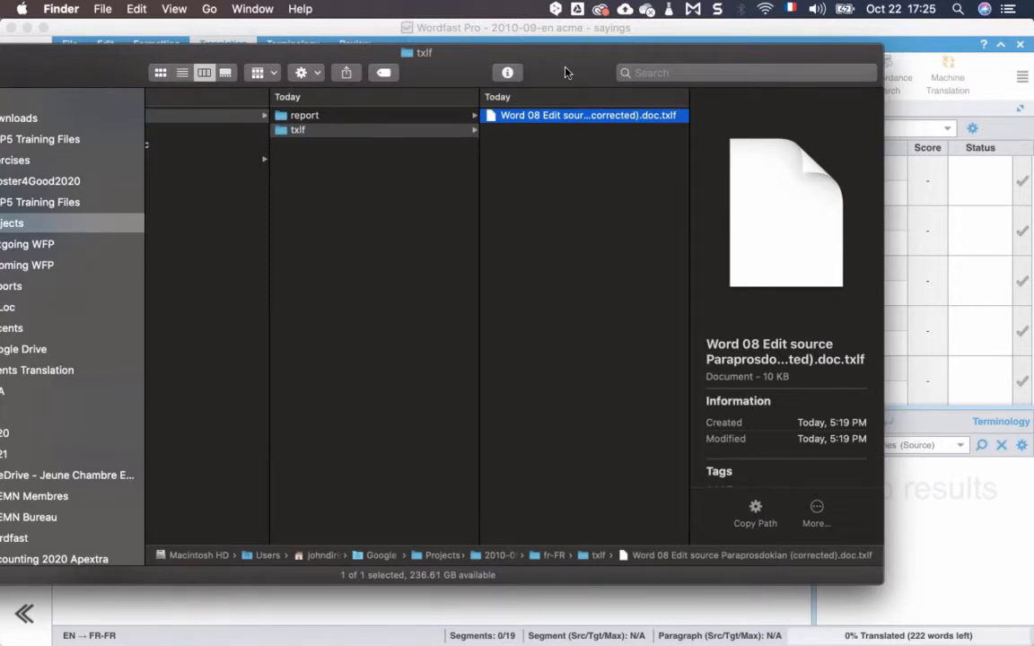
left_click_drag(565, 72, 659, 114)
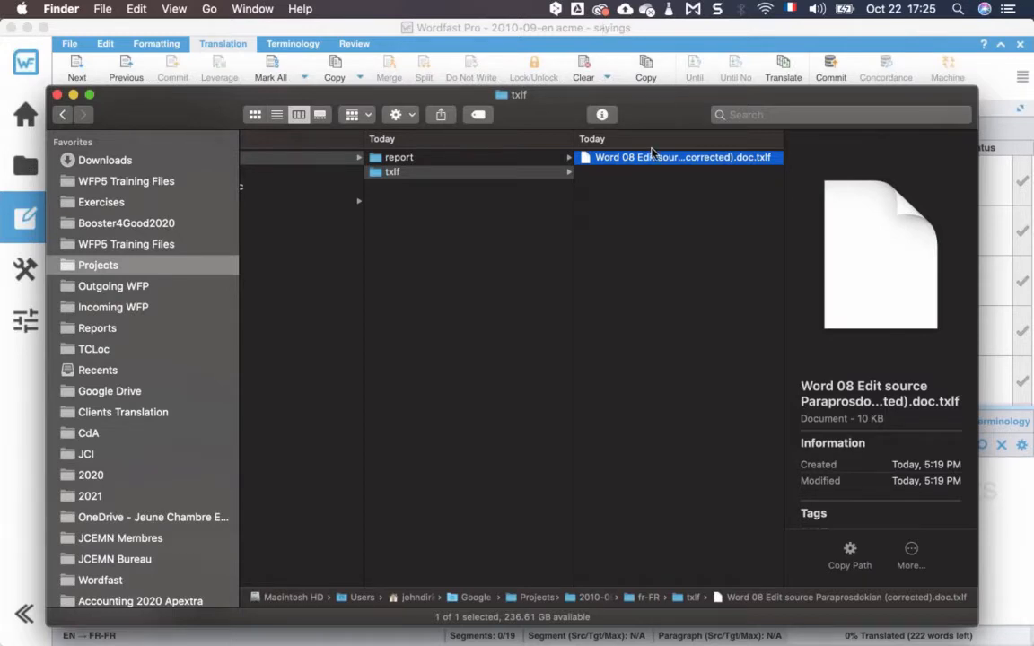
scroll(508, 234, "left", 3)
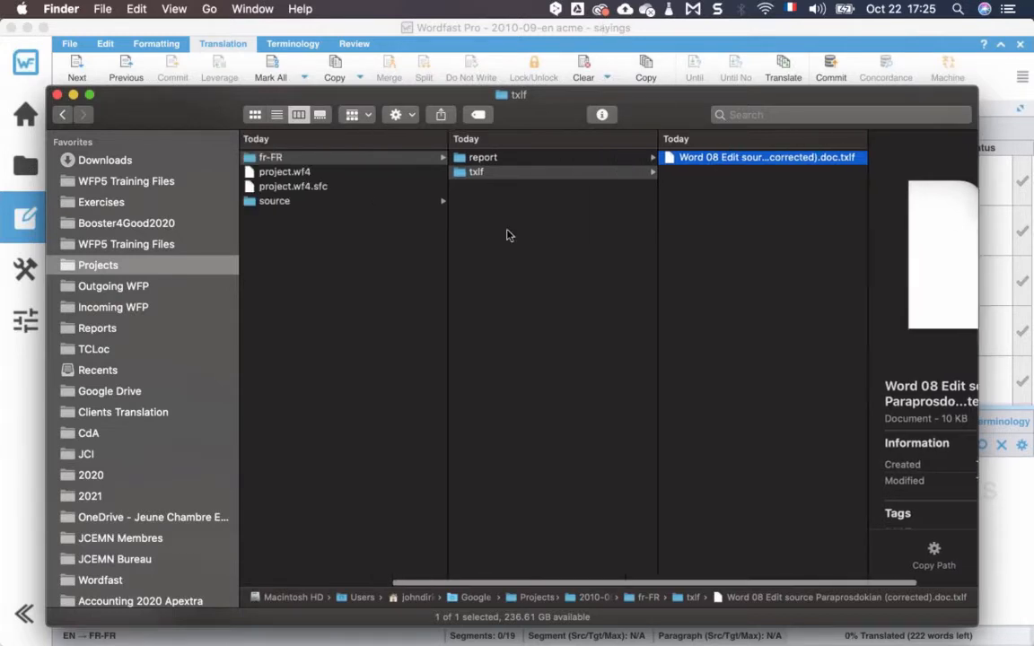
scroll(505, 230, "left", 3)
left_click(457, 30)
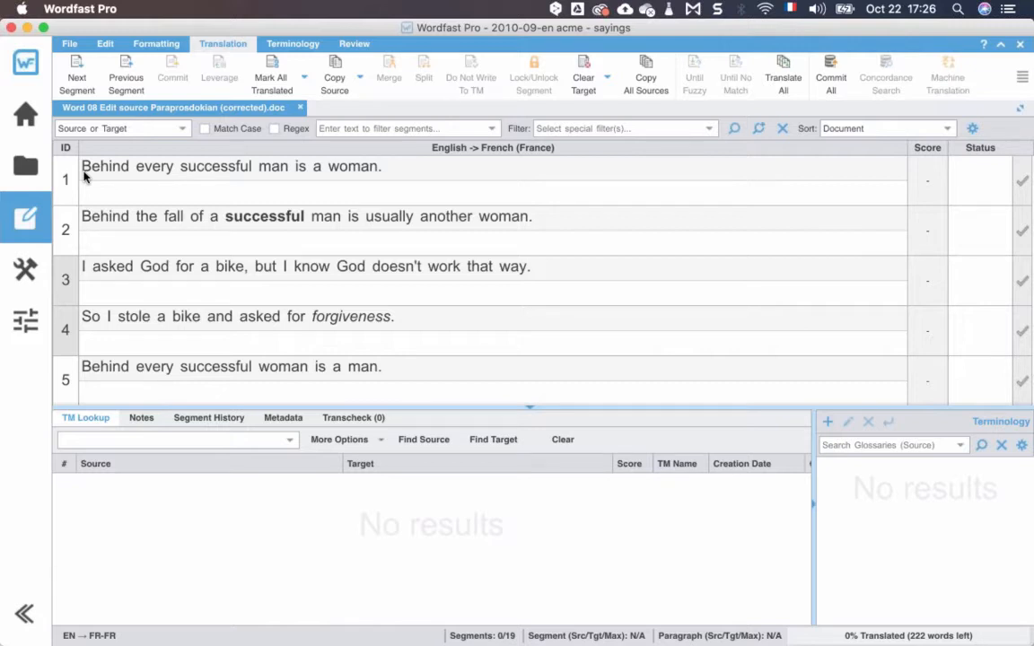
- Switch the editor layout to Table View and back to Stacked View
left_click(68, 46)
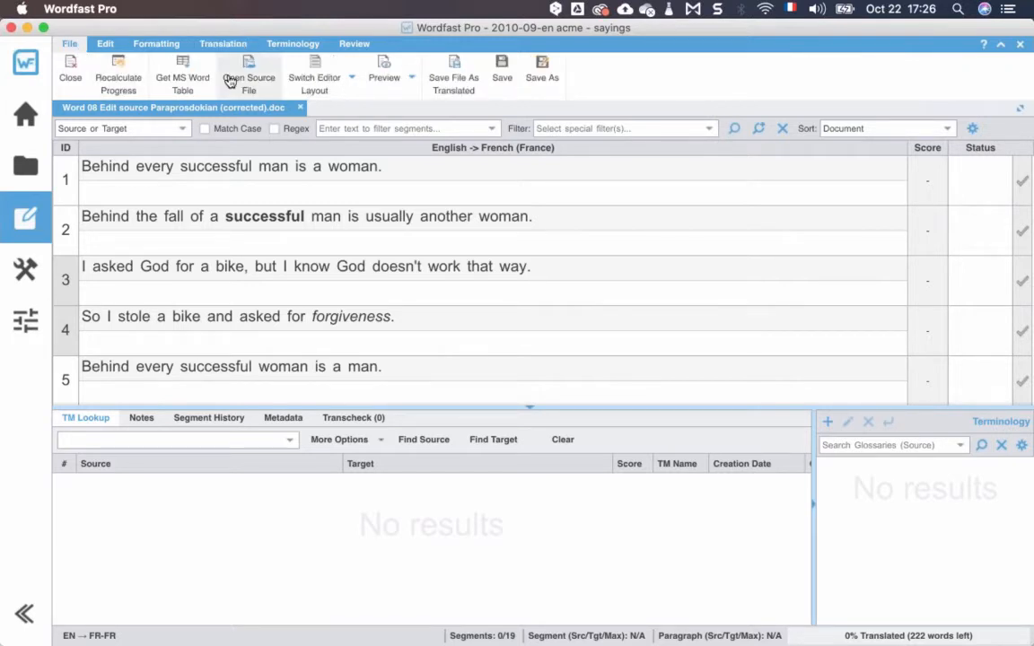
left_click(350, 79)
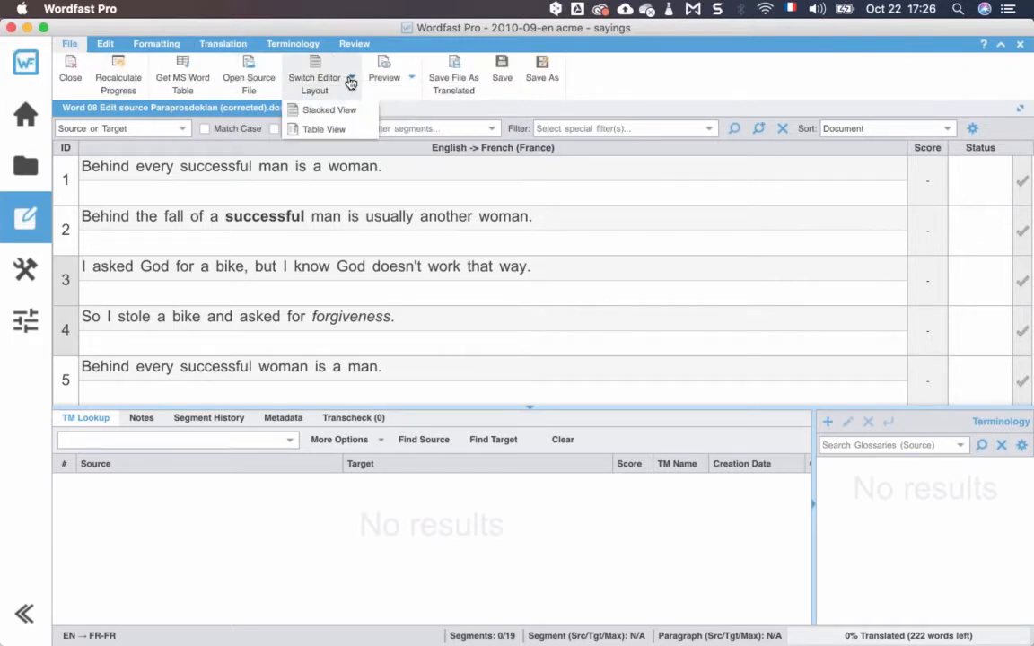
left_click(313, 131)
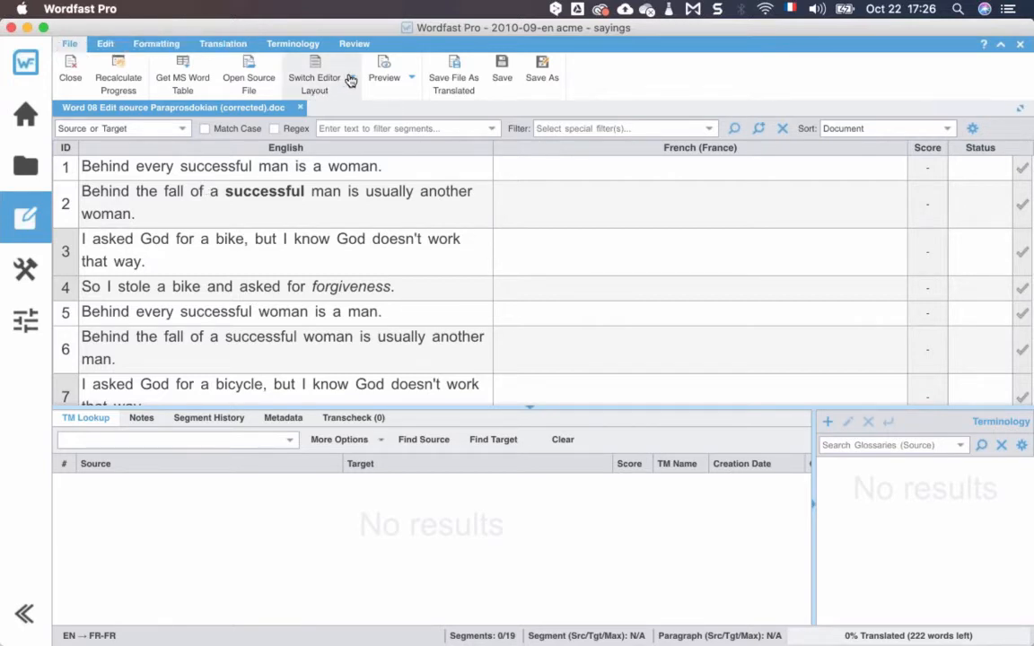
left_click(314, 73)
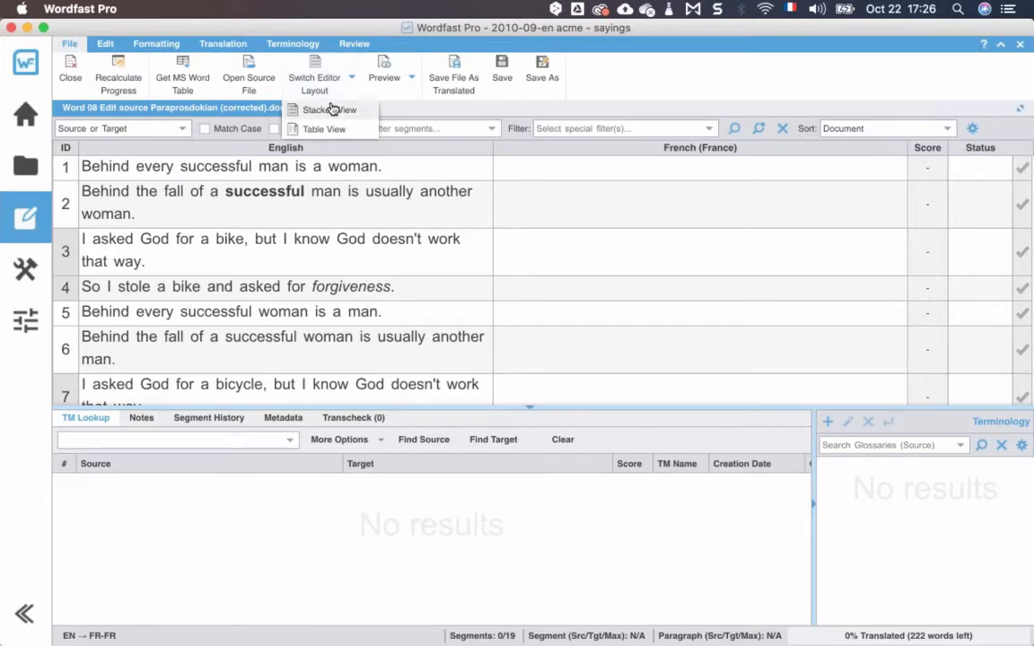
left_click(330, 109)
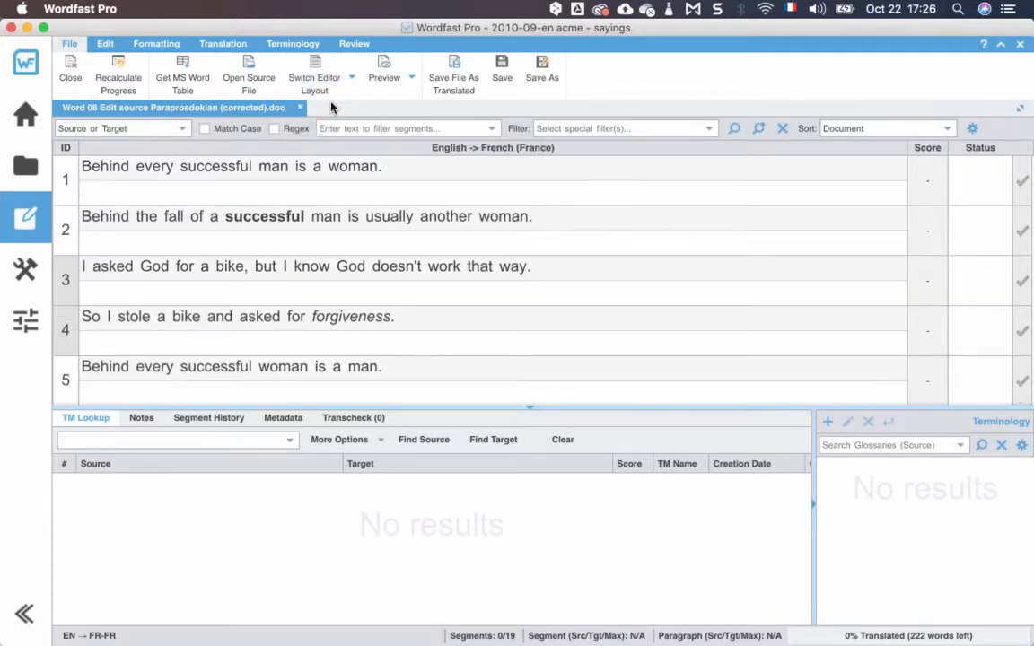
- Show the Live Preview of the document, check its docking options and close the preview
left_click(412, 79)
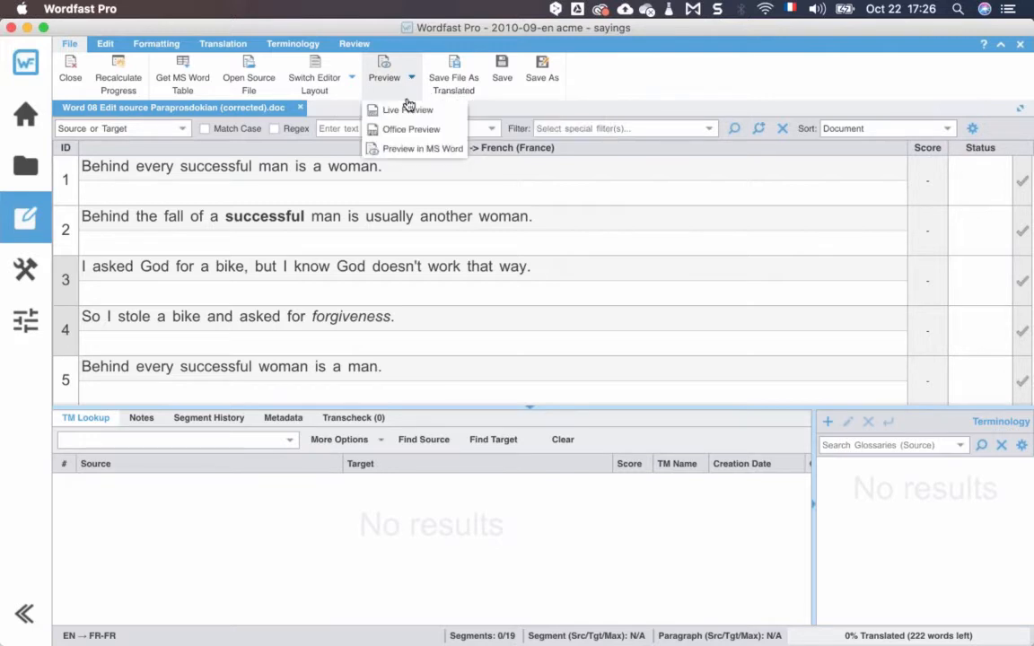
left_click(407, 111)
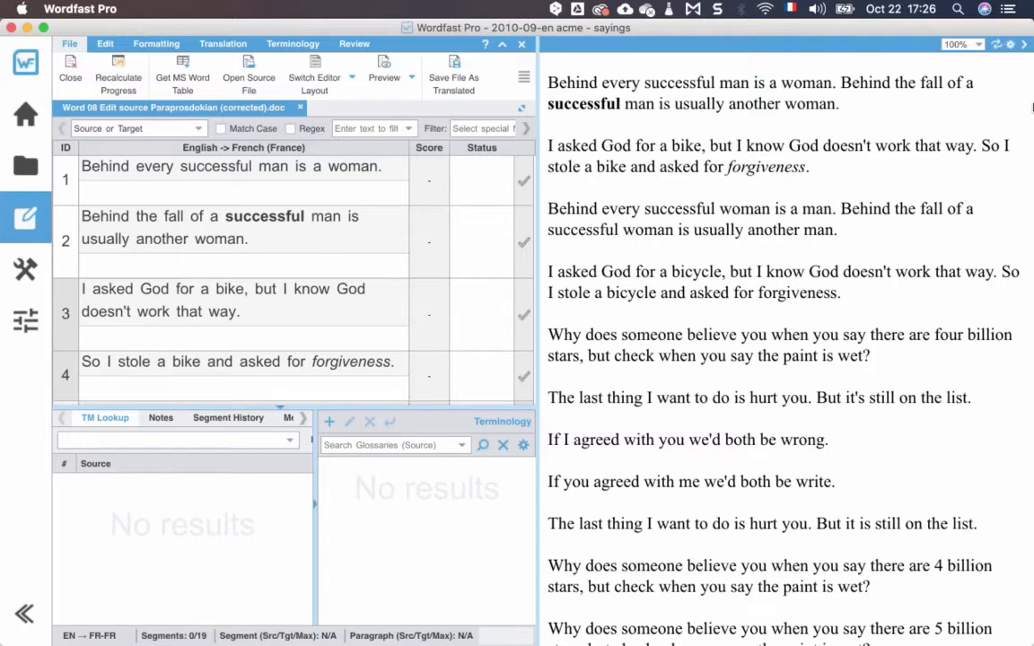
left_click(1010, 44)
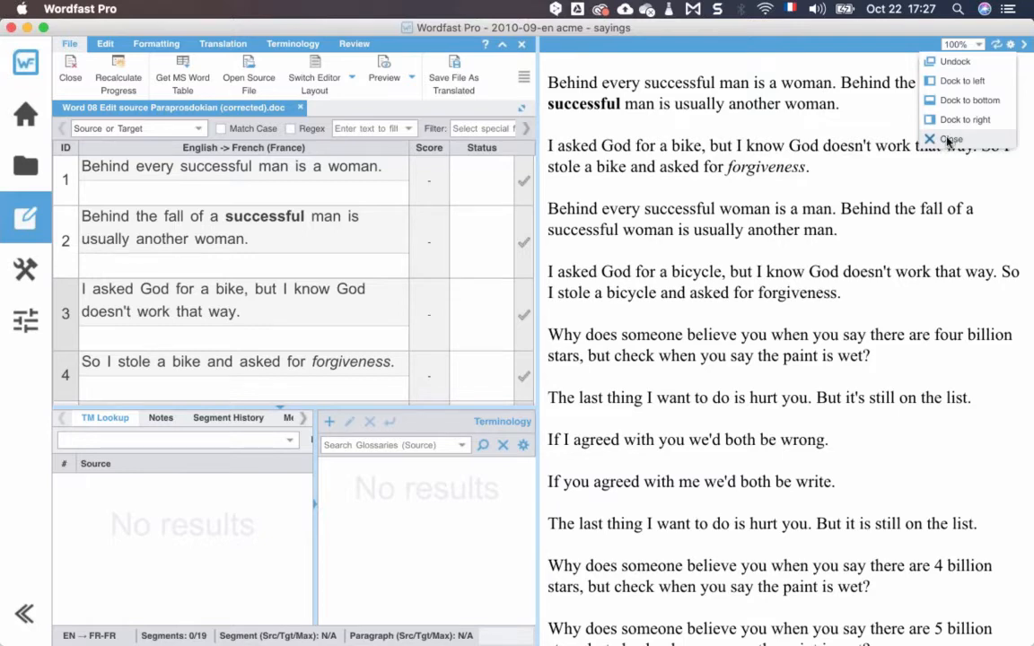
left_click(949, 141)
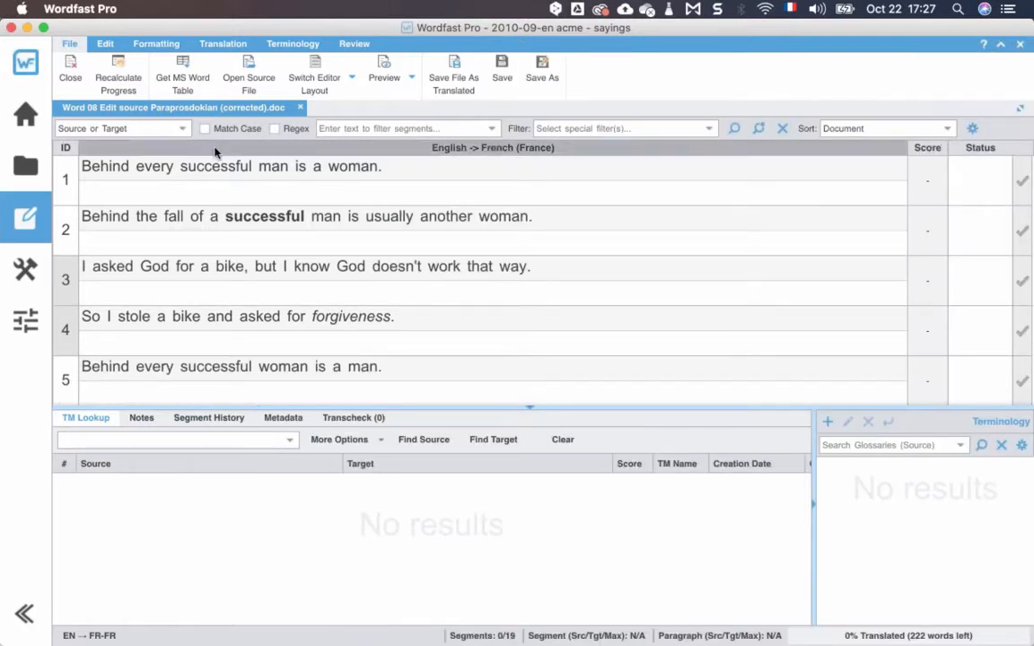
- Open segment 1, replace its translation with the Google MT suggestion and commit it by advancing to segment 2
left_click(219, 45)
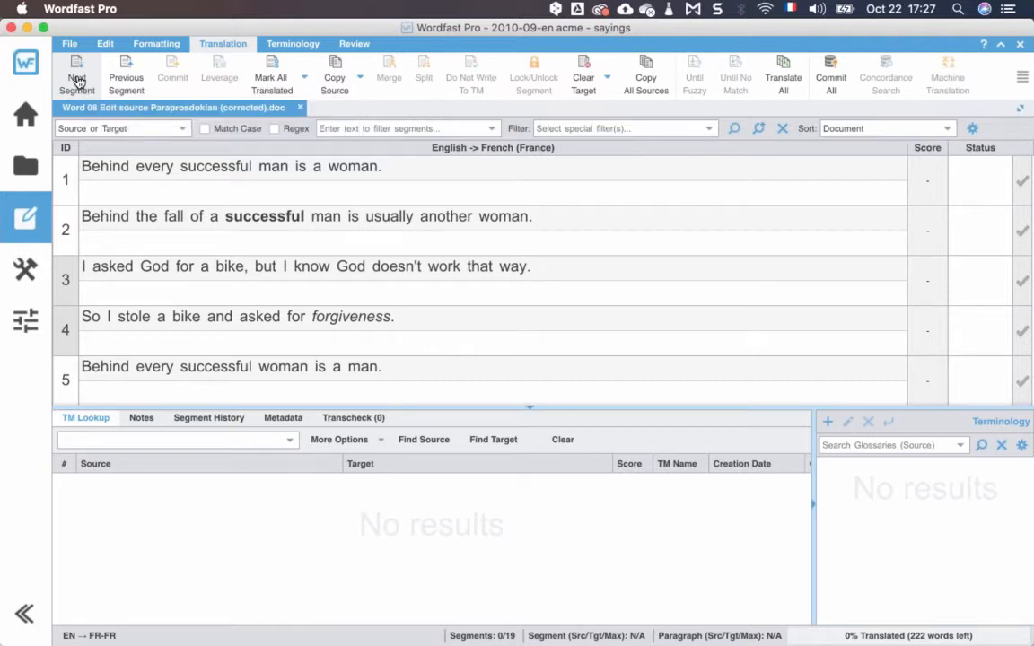
left_click(78, 81)
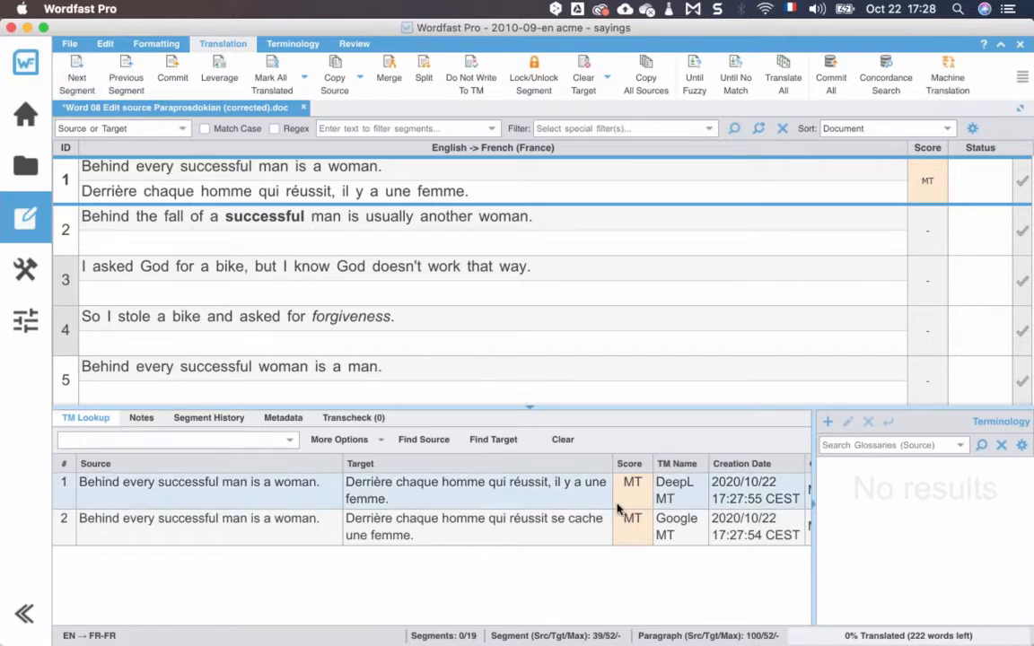
mouse_move(619, 509)
left_click(429, 536)
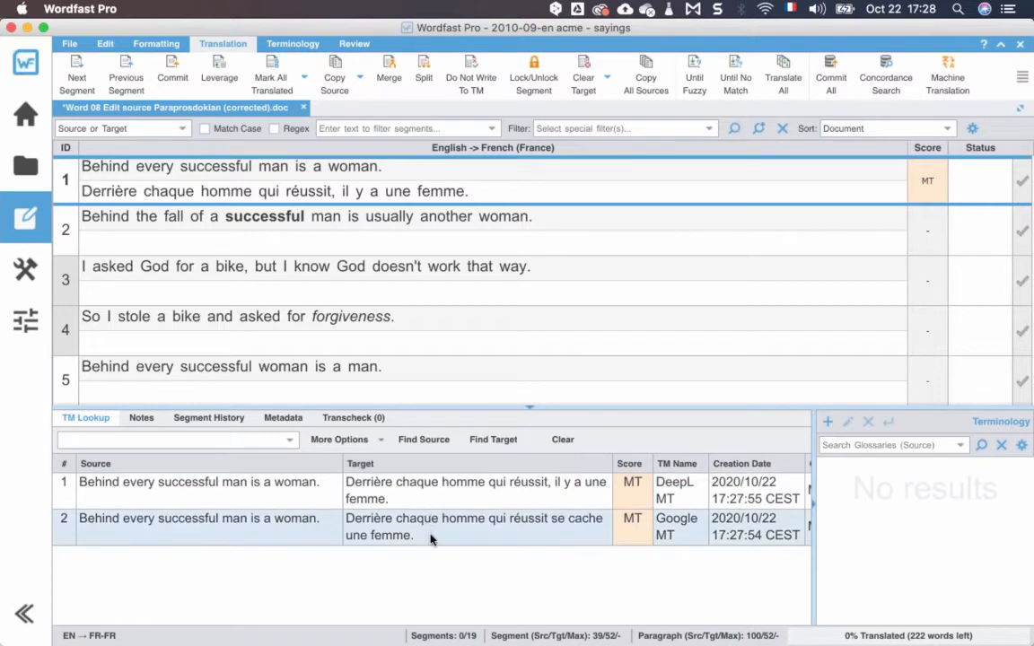
double_click(428, 535)
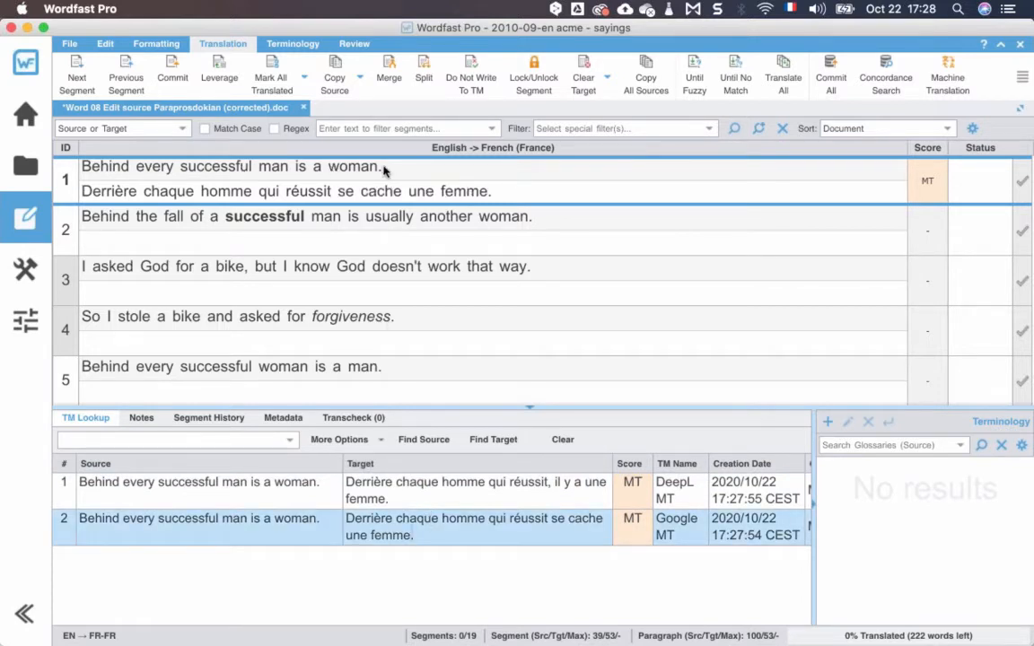
left_click(77, 79)
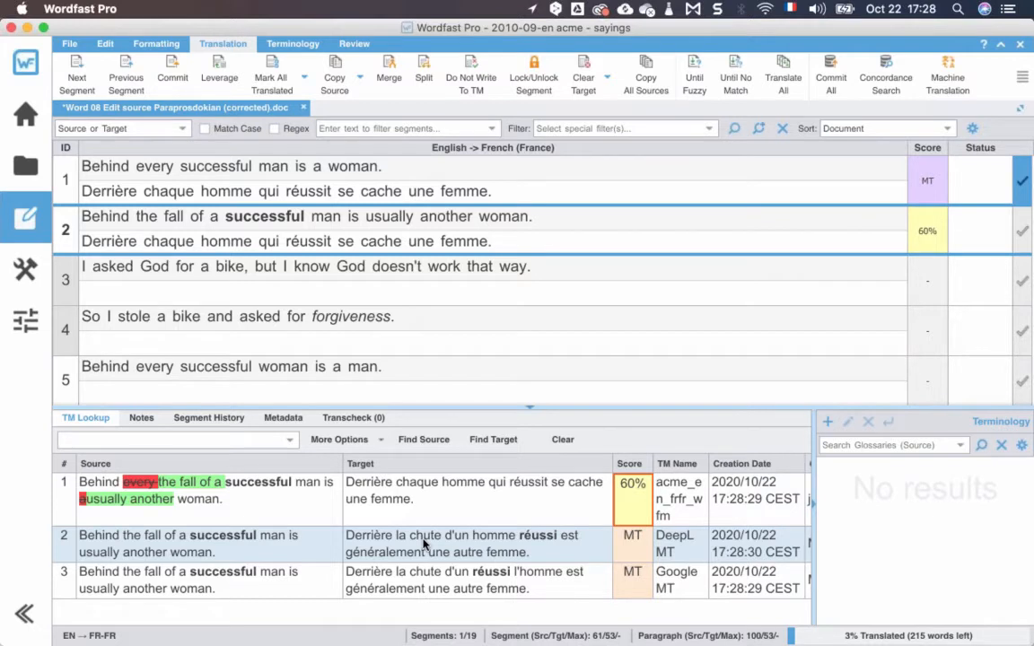
- Insert the DeepL MT suggestion in segment 2, replace "est" with "se trouve" and commit it by advancing to segment 3
double_click(425, 544)
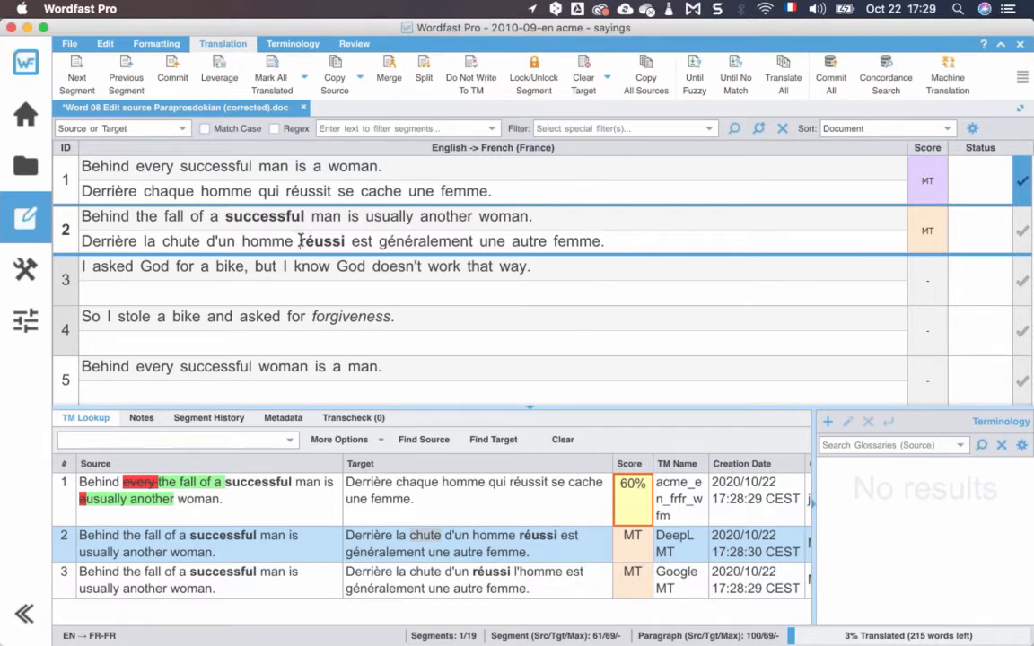
double_click(360, 241)
type("se cache")
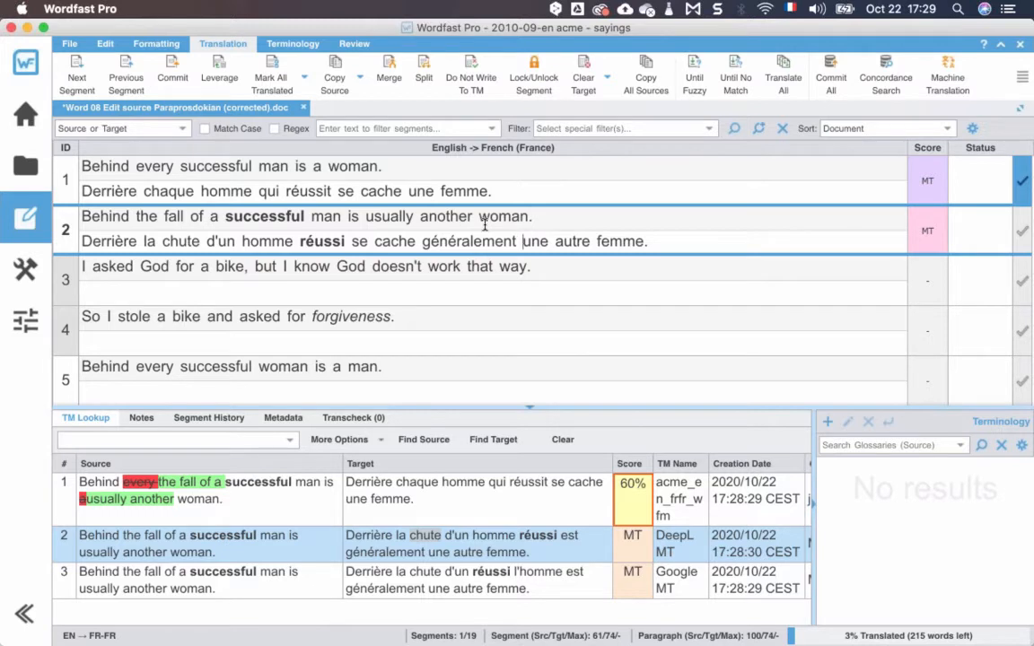
double_click(395, 240)
type("trouve")
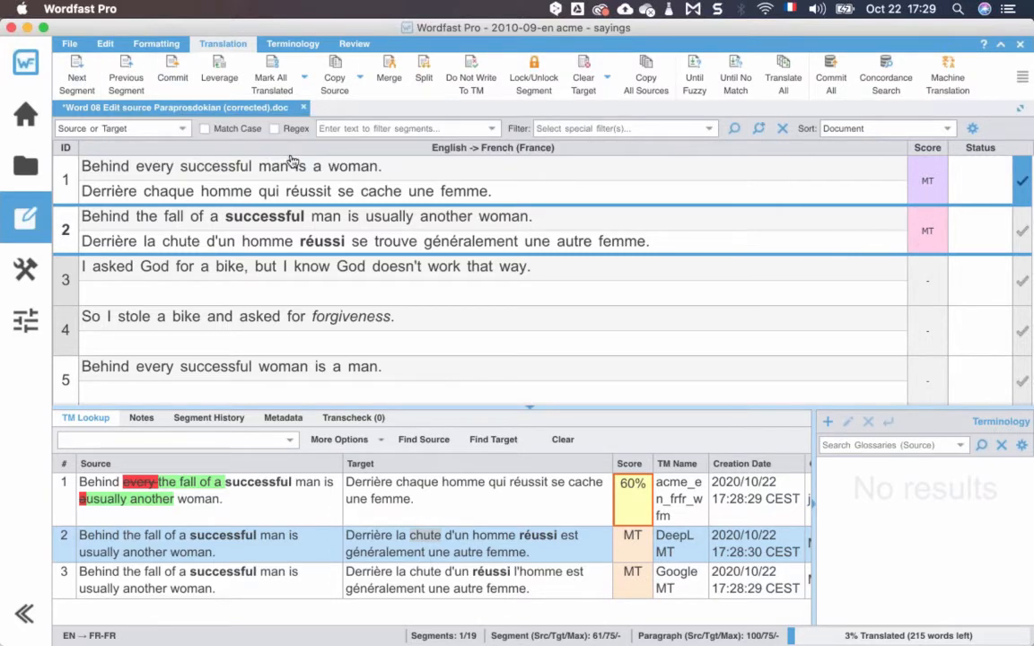
left_click(76, 79)
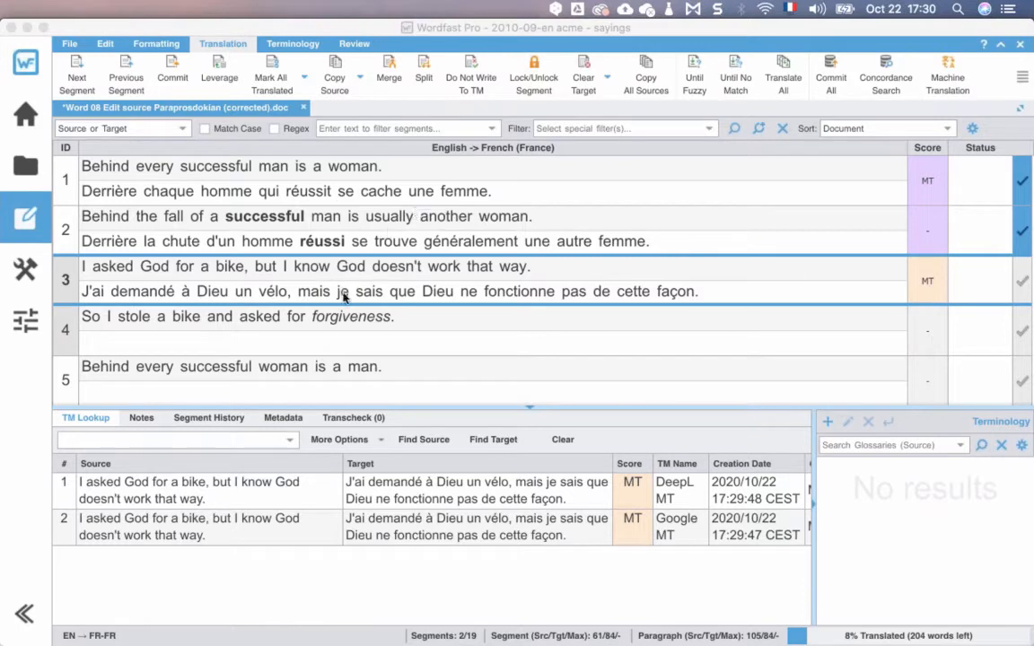
- In segment 3's French translation, replace "de cette façon" with "comme ça."
scroll(323, 278, "down", 2)
scroll(343, 297, "down", 1)
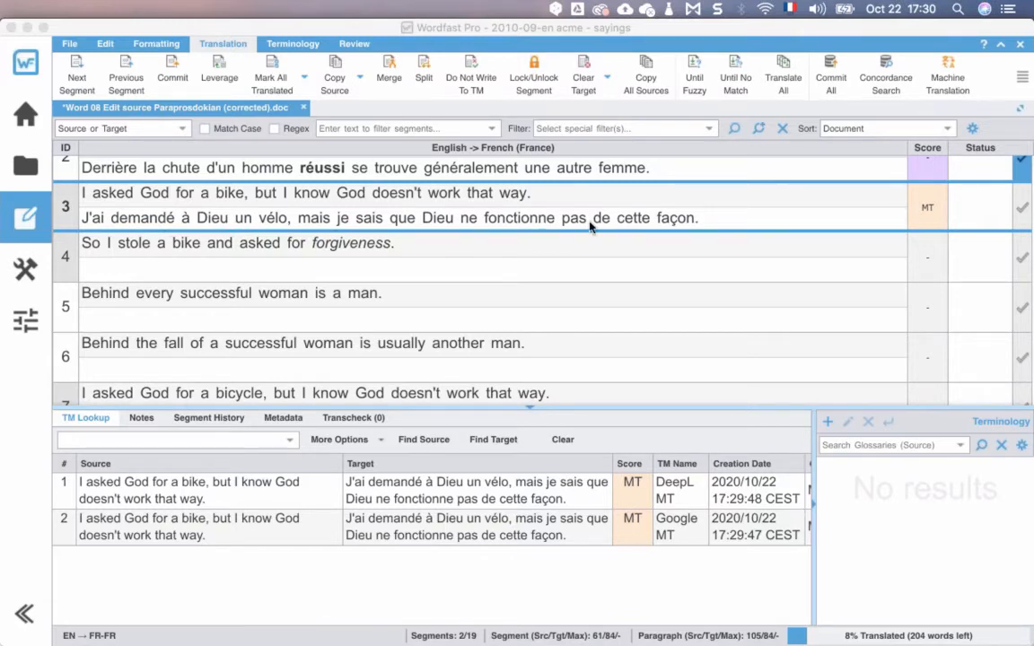
scroll(398, 221, "up", 4)
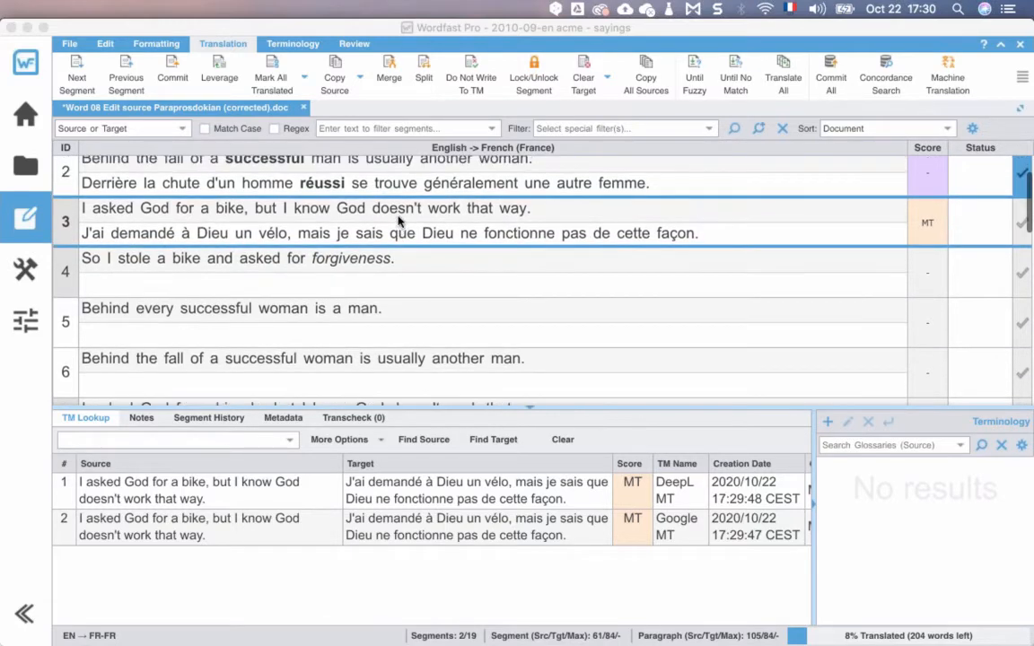
scroll(400, 225, "down", 2)
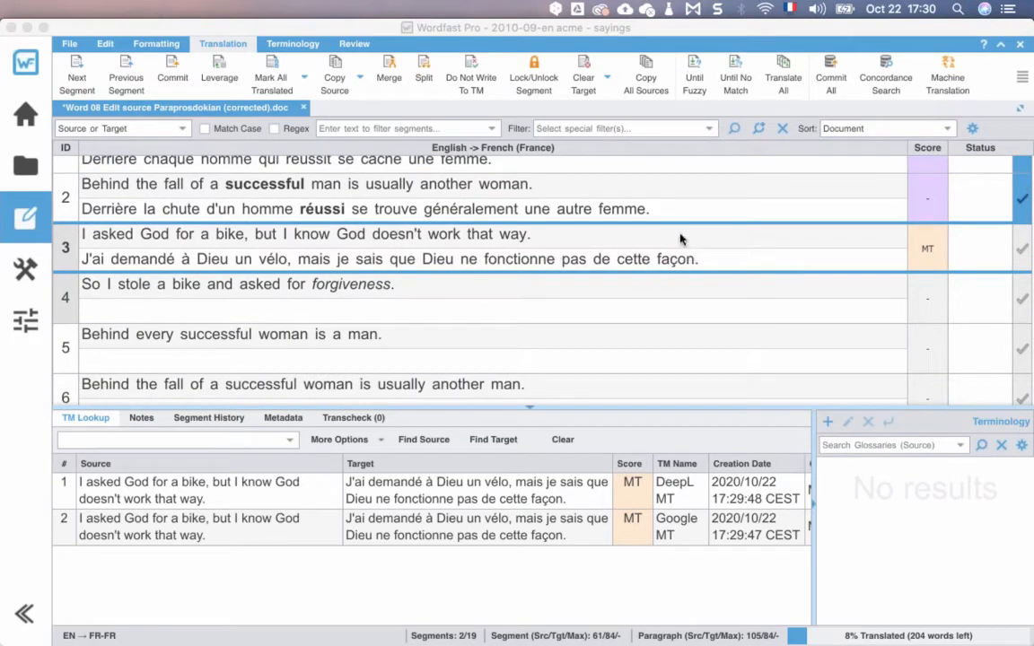
left_click(665, 258)
double_click(664, 259)
key("BackSpace")
key("BackSpace")
key("BackSpace")
key("BackSpace")
key("BackSpace")
key("BackSpace")
key("BackSpace")
key("BackSpace")
key("BackSpace")
key("BackSpace")
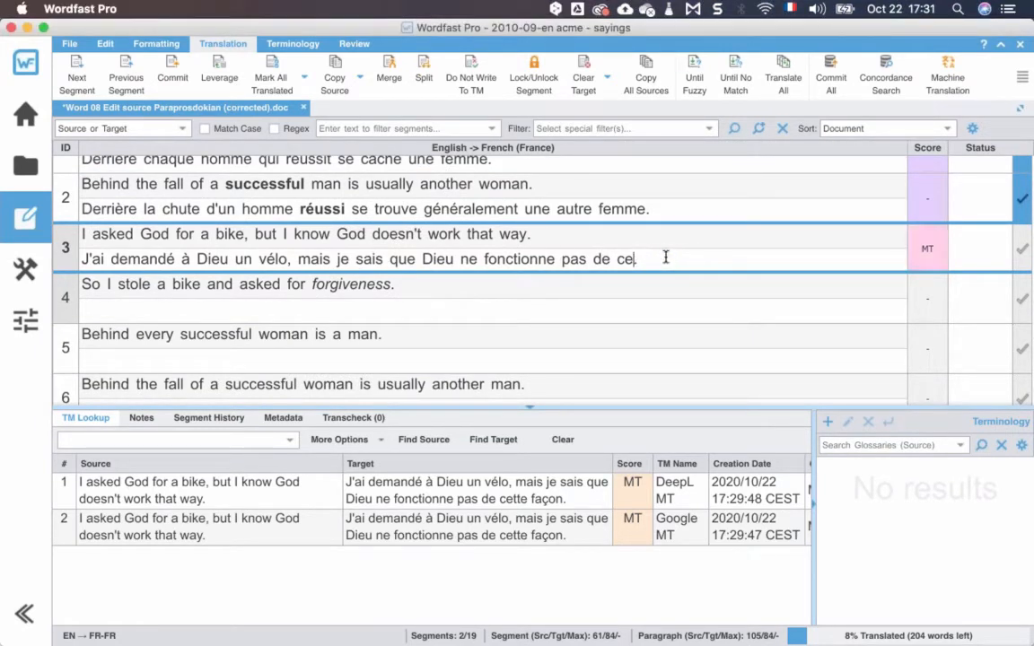
type("comme ça.")
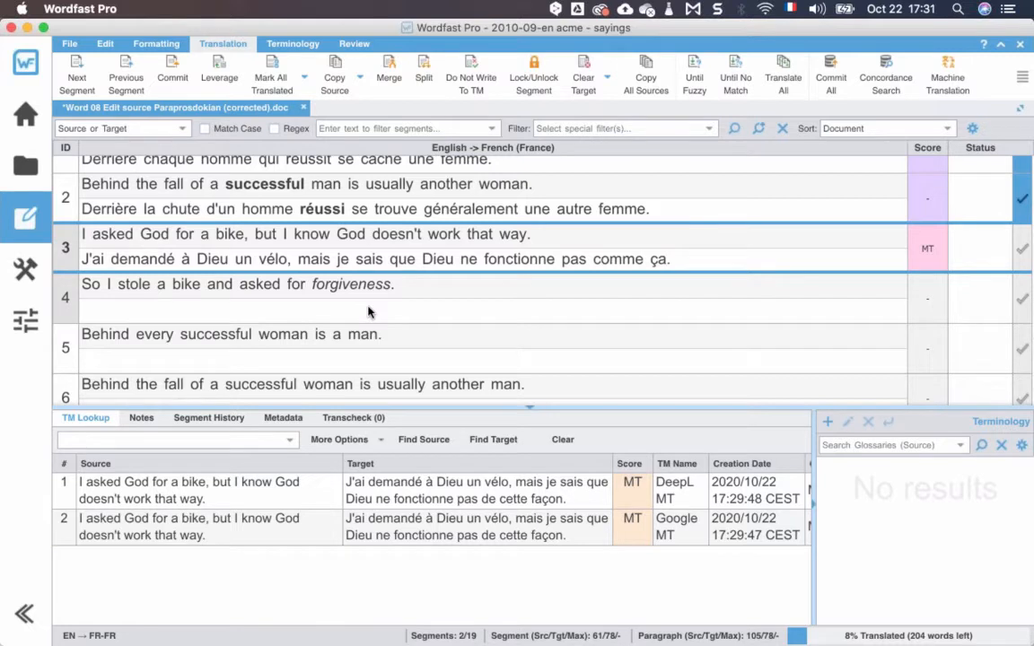
- Move to segment 4 without committing, return to segment 3 and commit it by advancing to segment 4
left_click(368, 308)
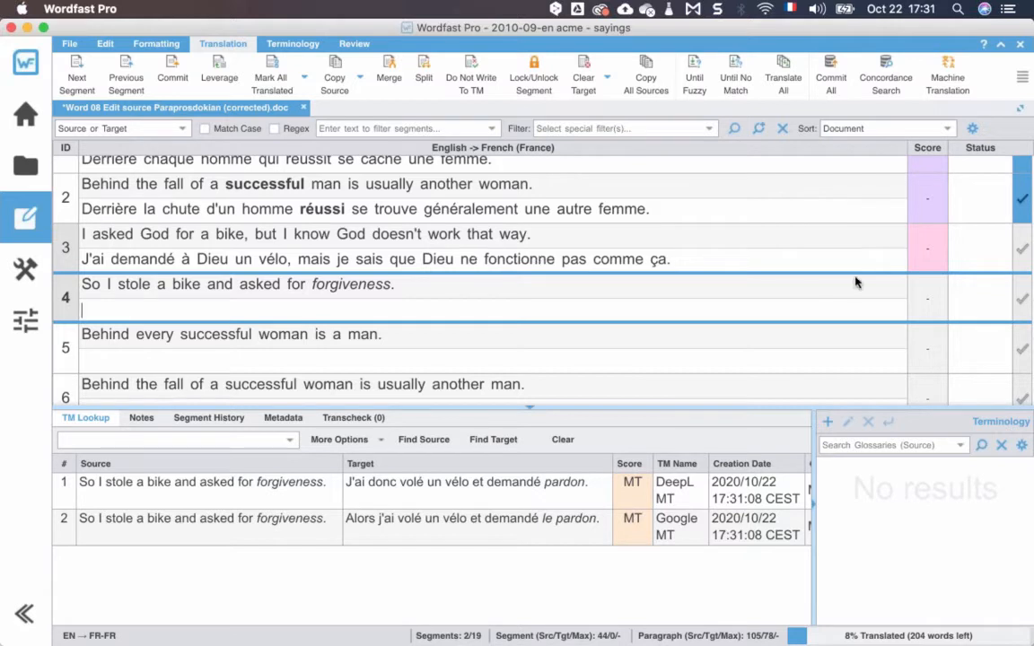
left_click(564, 259)
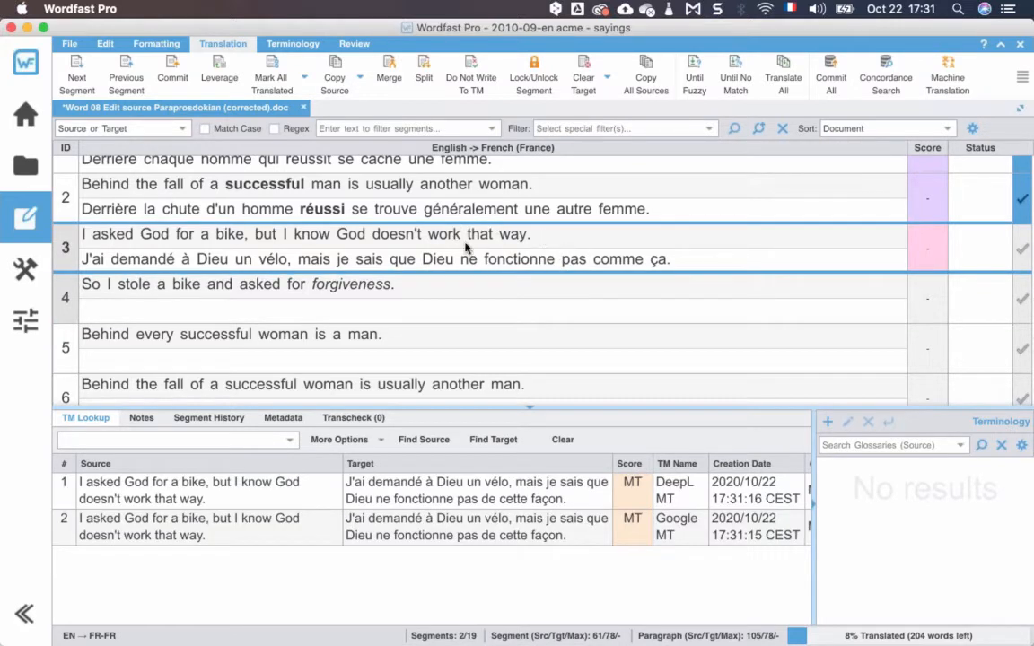
left_click(78, 83)
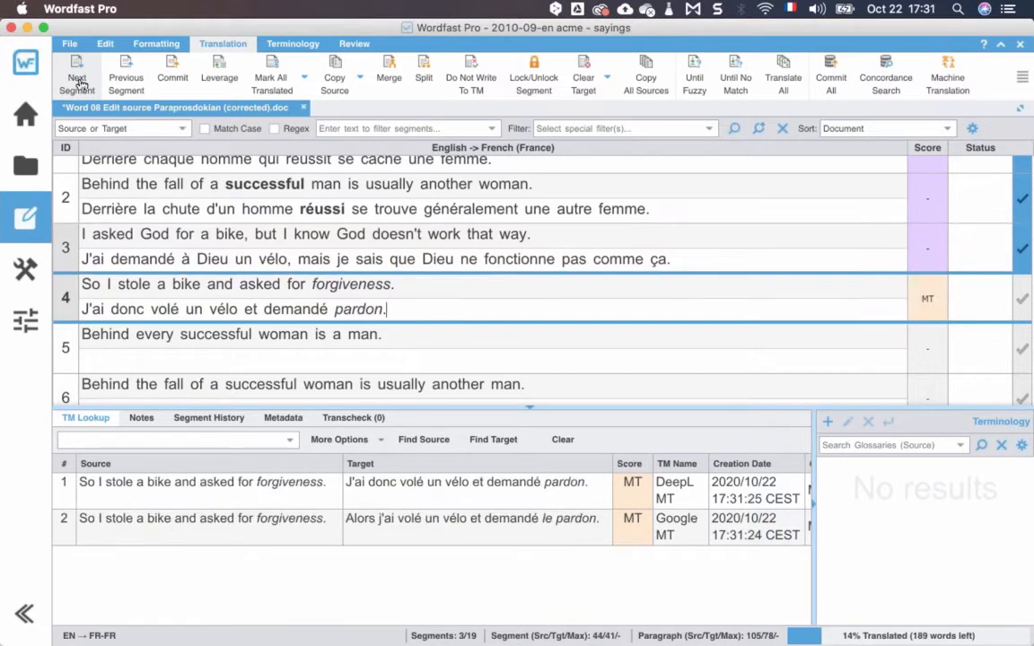
- Reopen segment 3 to check its translation memory match, and return to the translation of segment 4
left_click(372, 258)
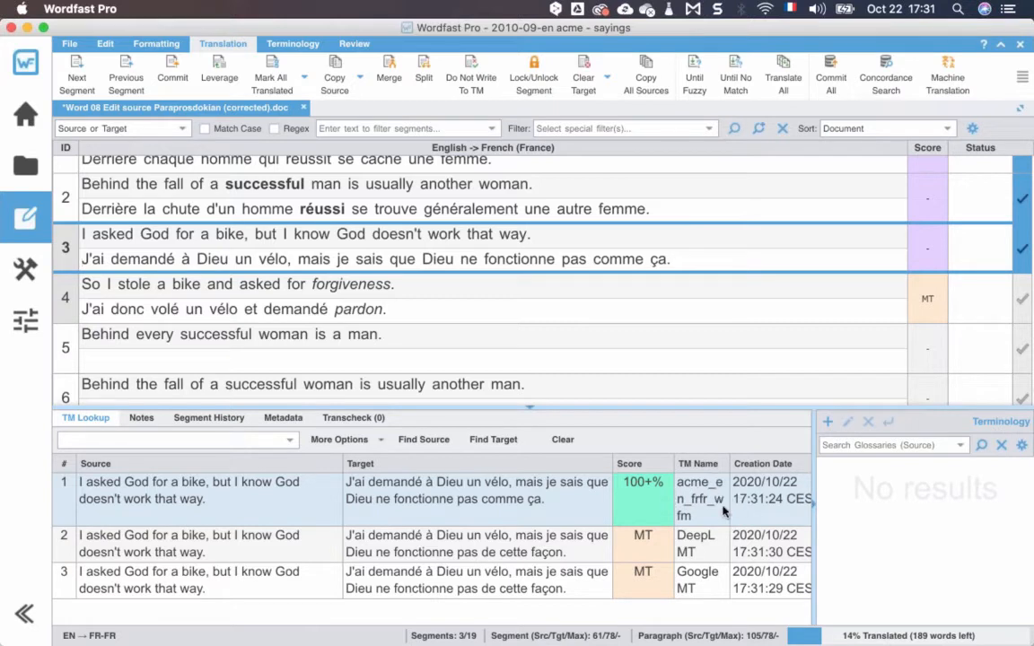
left_click(283, 300)
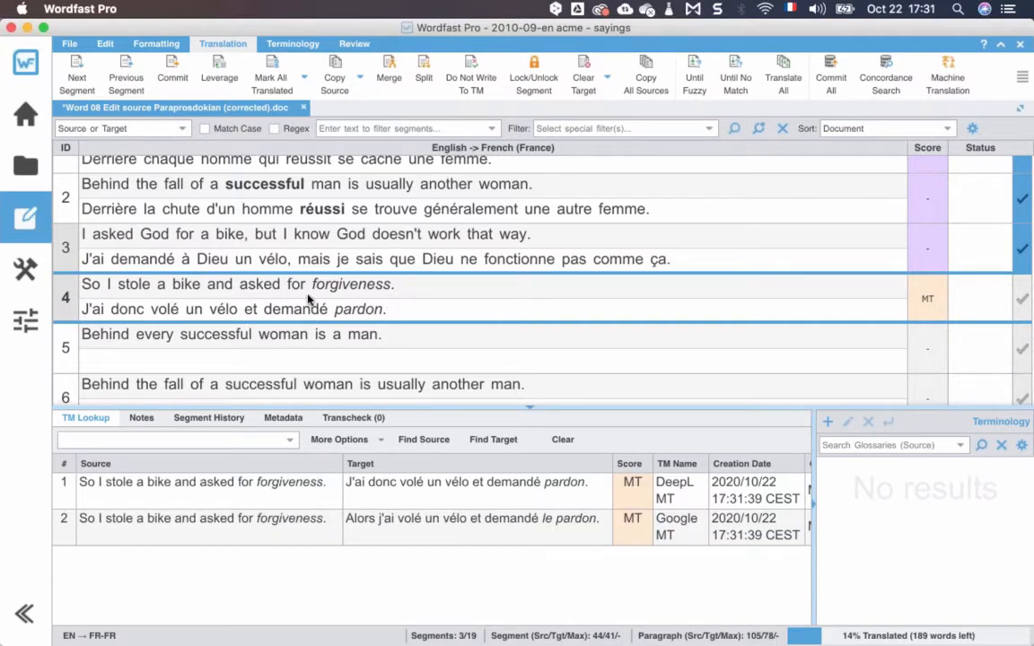
left_click(400, 309)
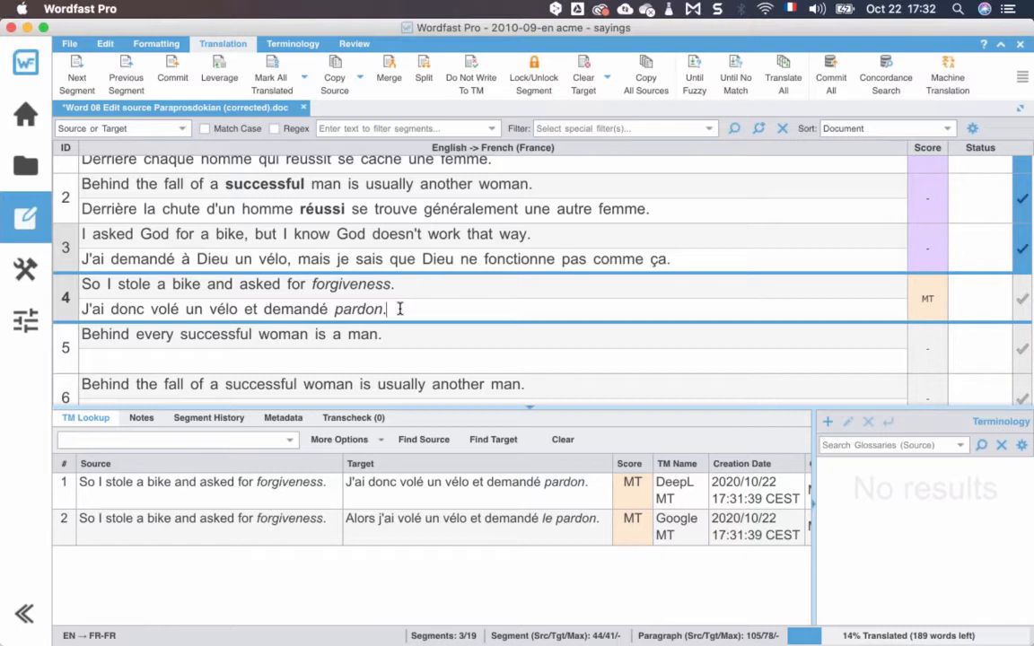
- Save the translation file, and commit segment 4 by advancing to segment 5
left_click(71, 47)
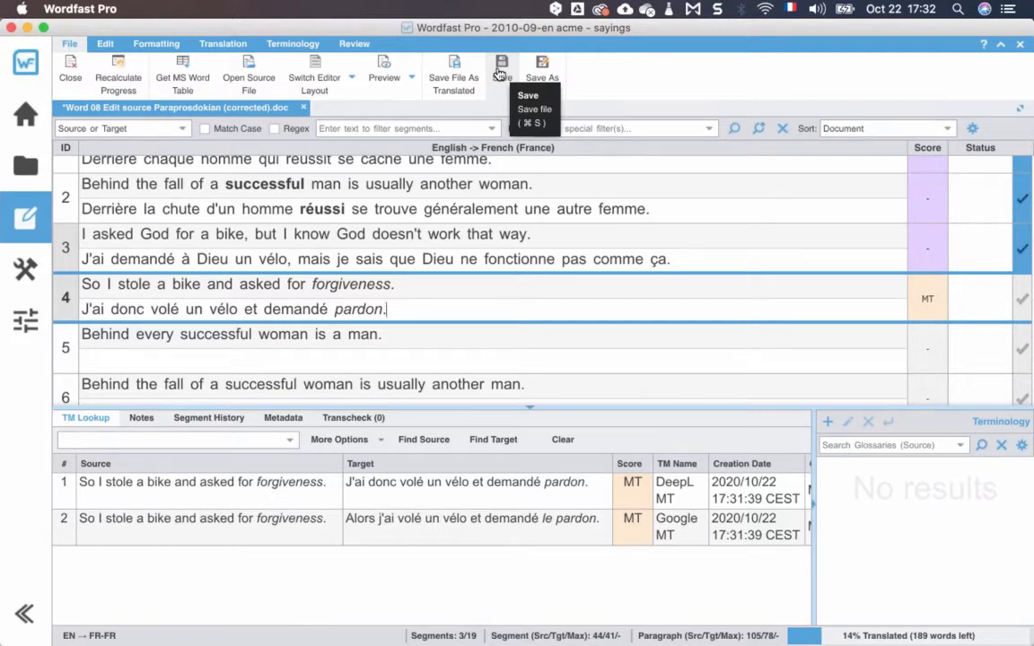
scroll(278, 171, "up", 2)
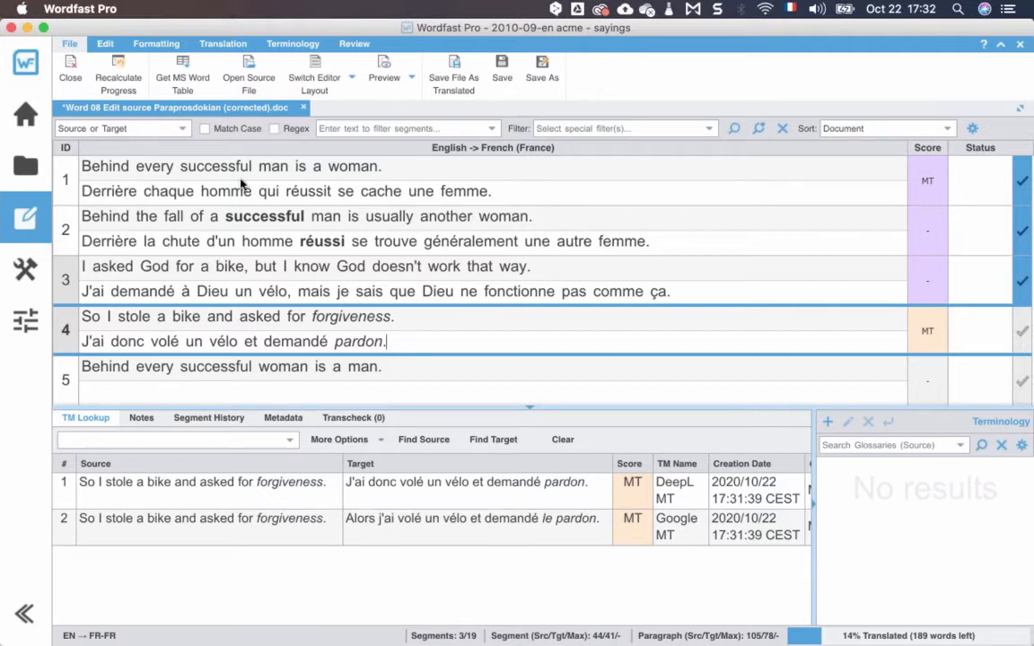
left_click(502, 79)
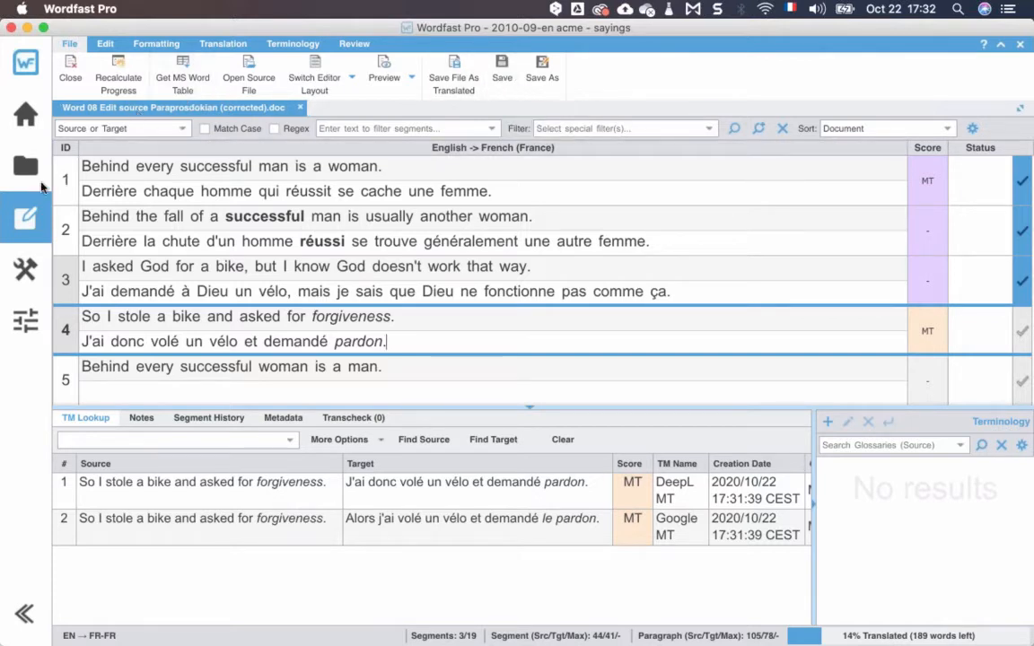
left_click(216, 46)
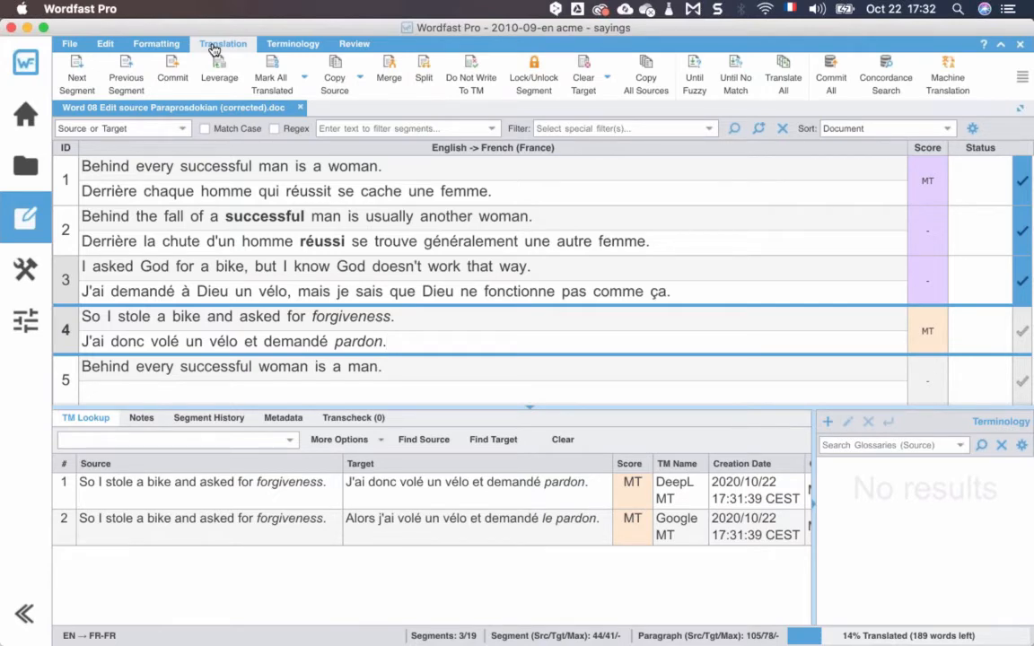
key("alt+Down")
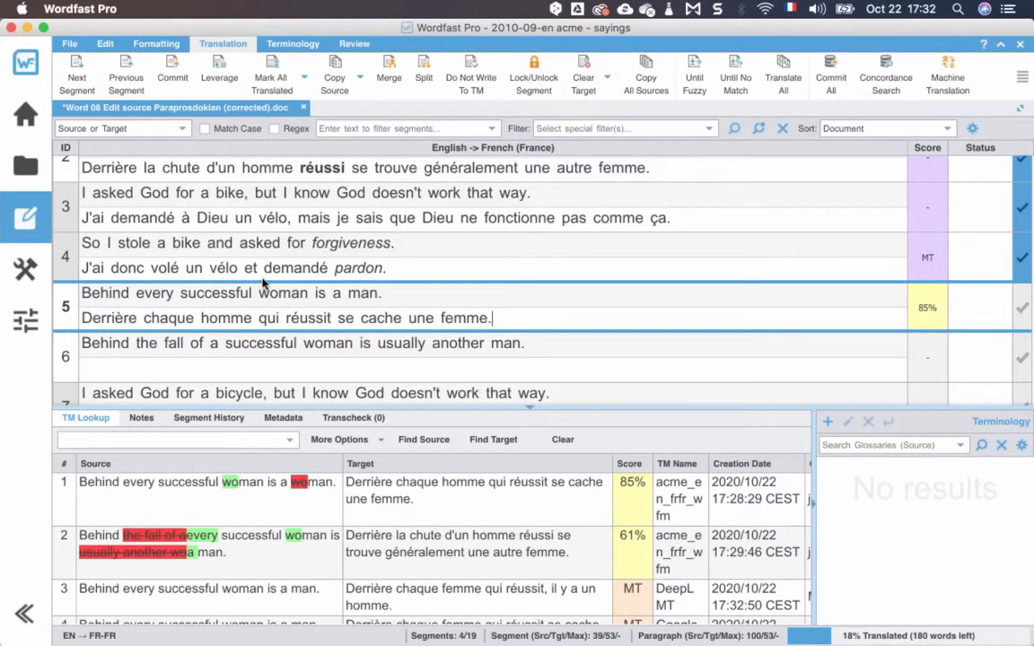
- Add the term pair "woman" and "femme" from segment 5 to the acme_en_frfr_wfg glossary, leaving the description empty
double_click(284, 297)
double_click(461, 320)
double_click(280, 296)
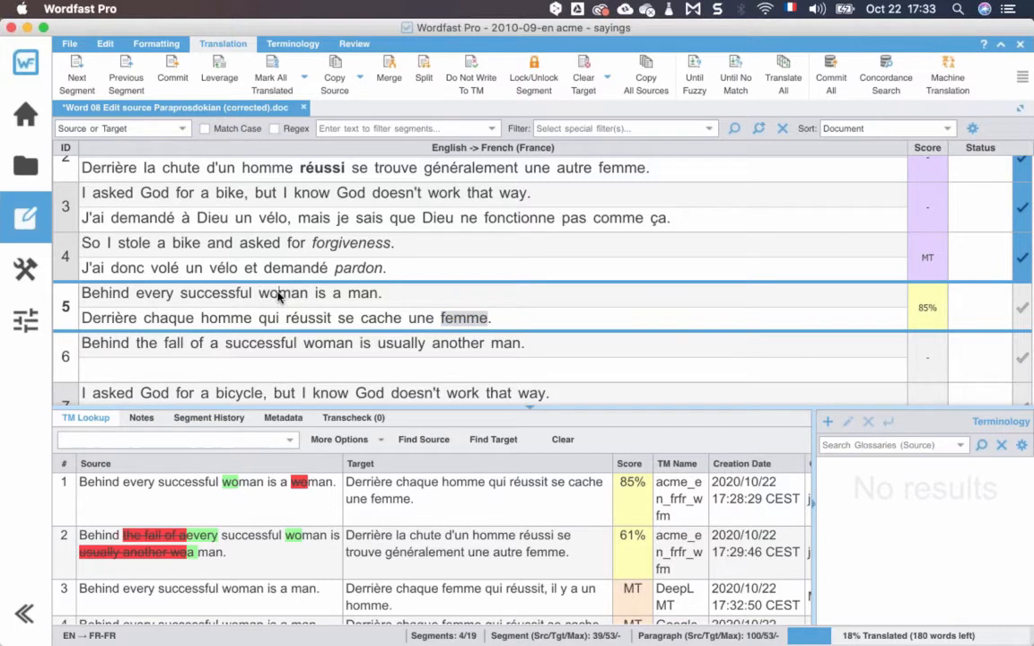
double_click(463, 318)
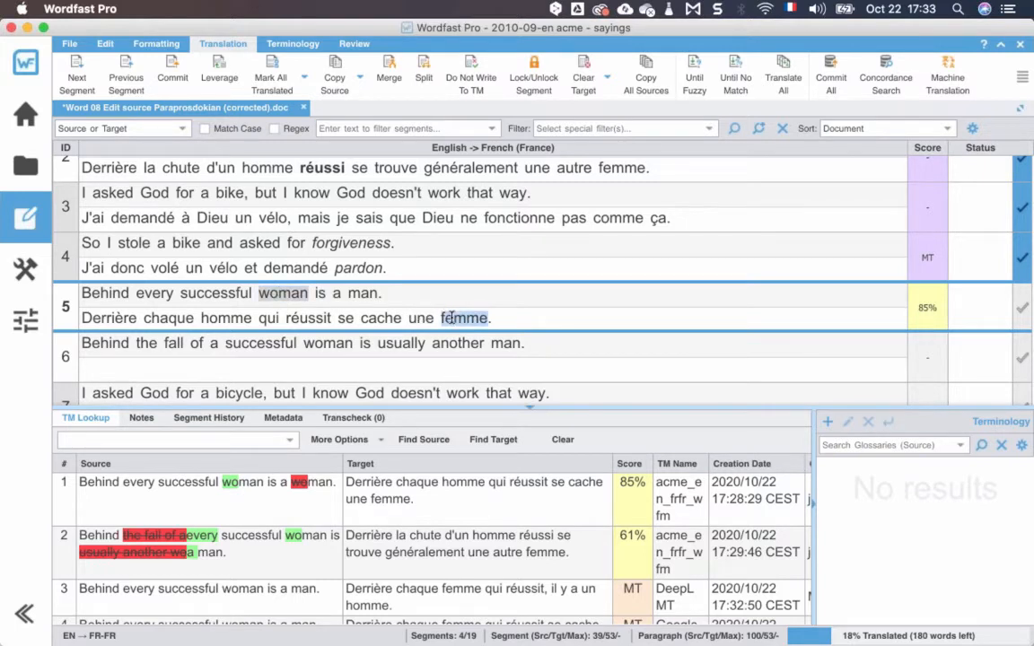
left_click(829, 424)
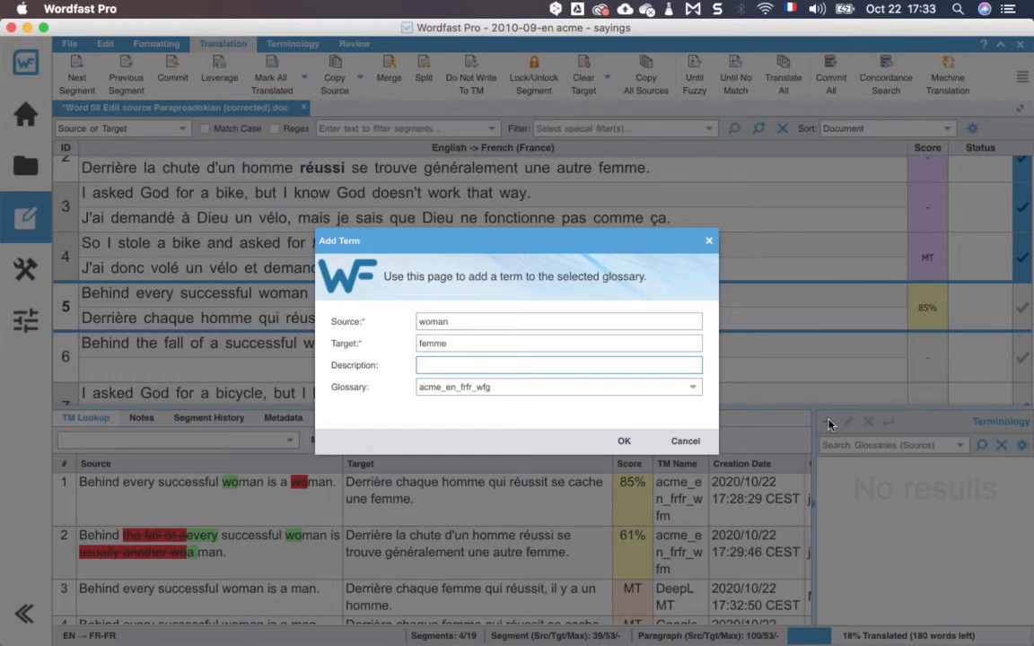
left_click(460, 341)
type("s")
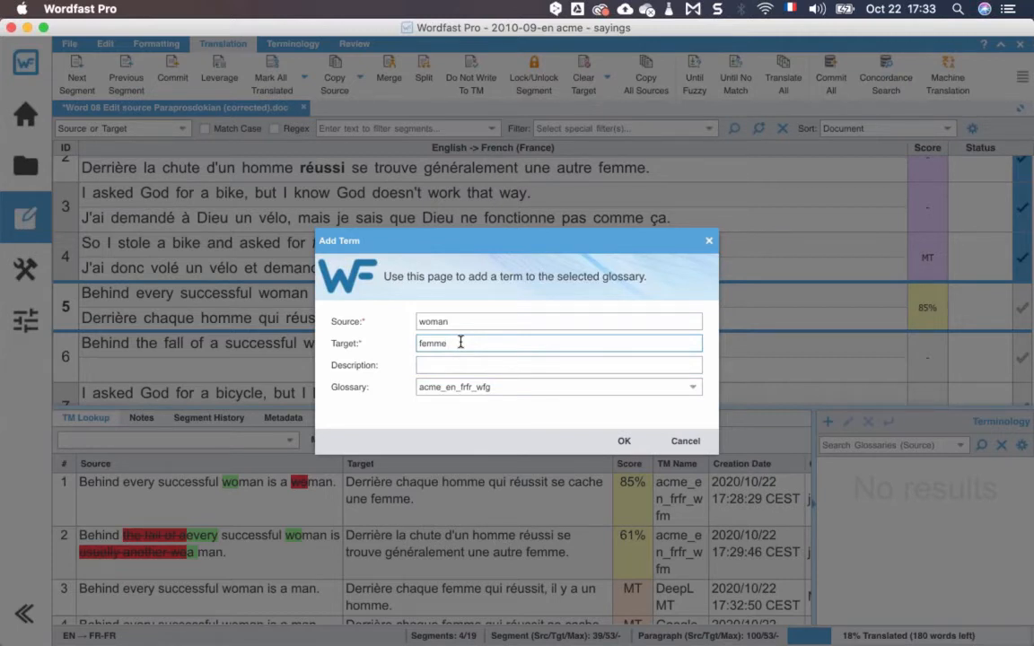
left_click(461, 365)
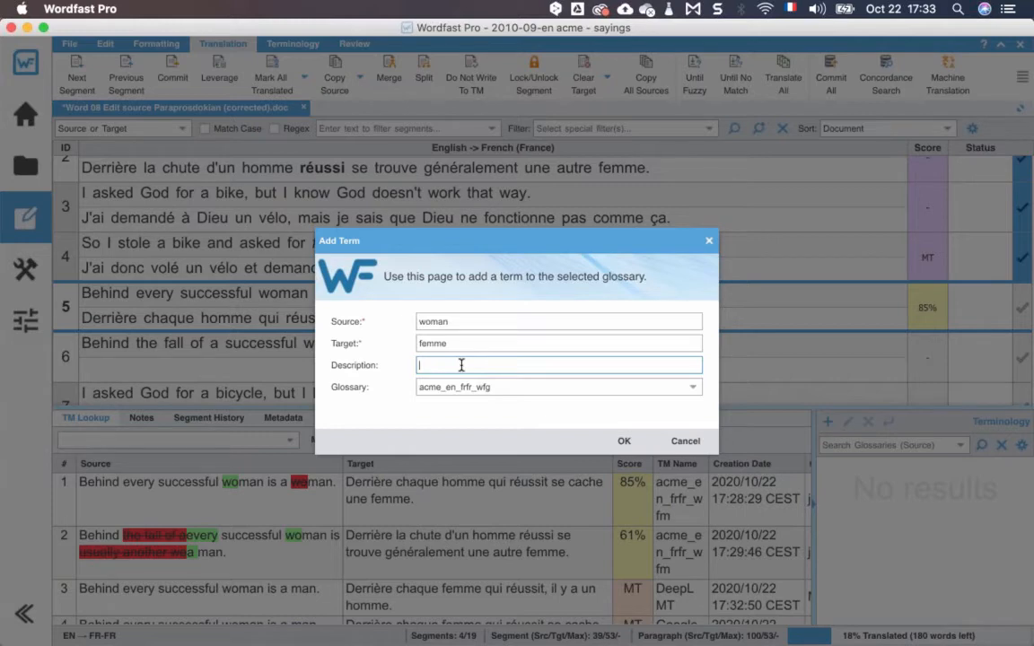
left_click(621, 441)
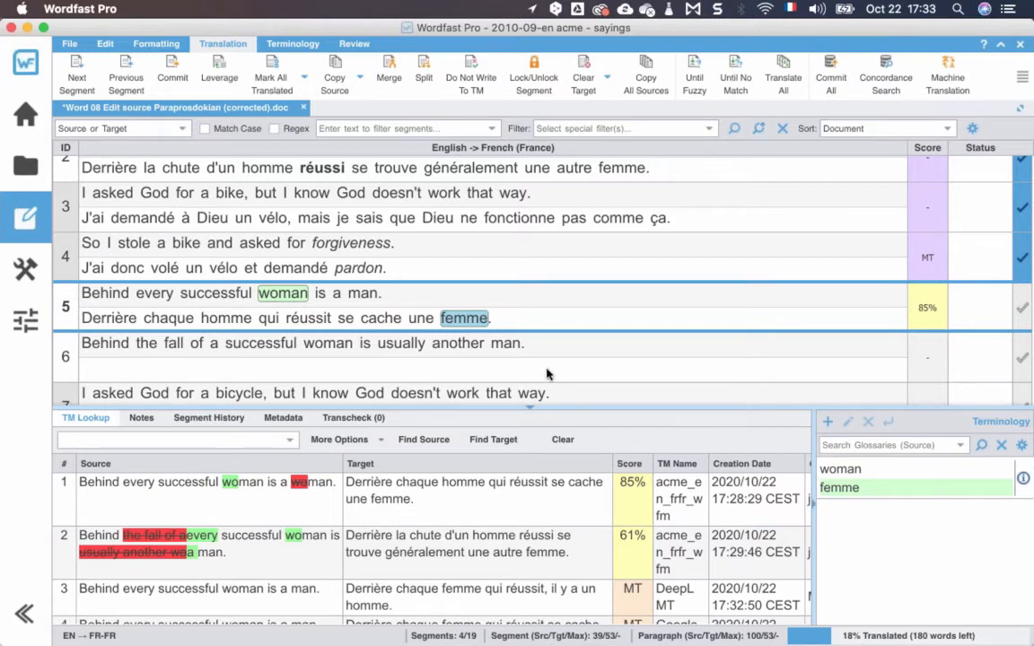
- Delete "femme." from the end of segment 5's translation and insert the glossary suggestion "femme" by starting its source term with "w"
left_click(504, 321)
key("BackSpace")
key("BackSpace")
key("BackSpace")
key("BackSpace")
key("BackSpace")
key("BackSpace")
key("BackSpace")
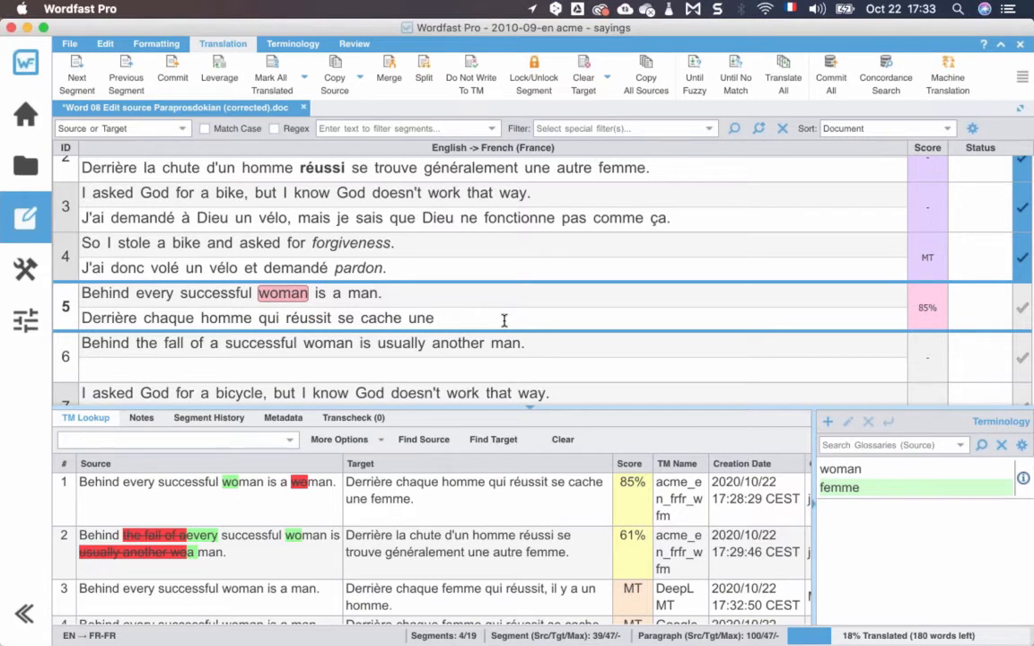
type("w")
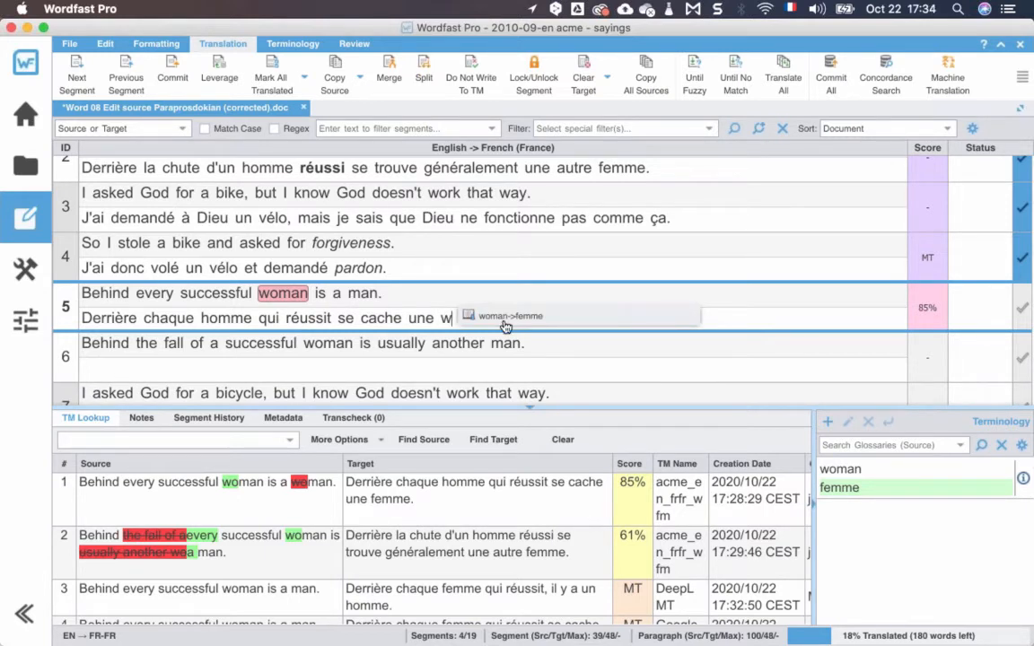
key("Return")
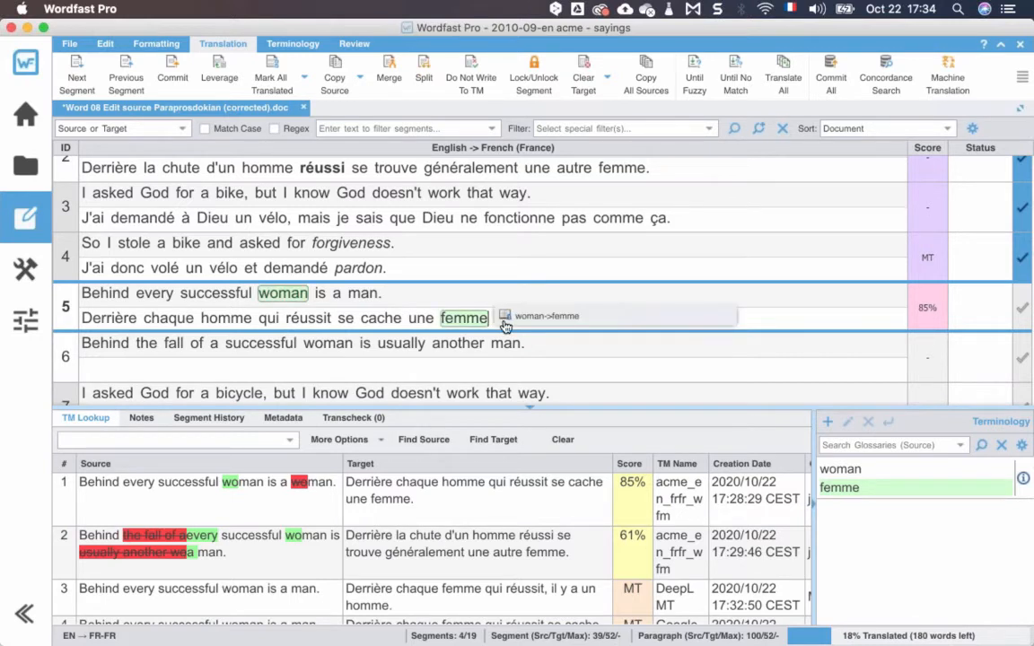
- Remove "femme" from segment 5's translation and insert it from the glossary suggestion by starting the target term with "f"
key("BackSpace")
key("BackSpace")
key("BackSpace")
key("BackSpace")
key("BackSpace")
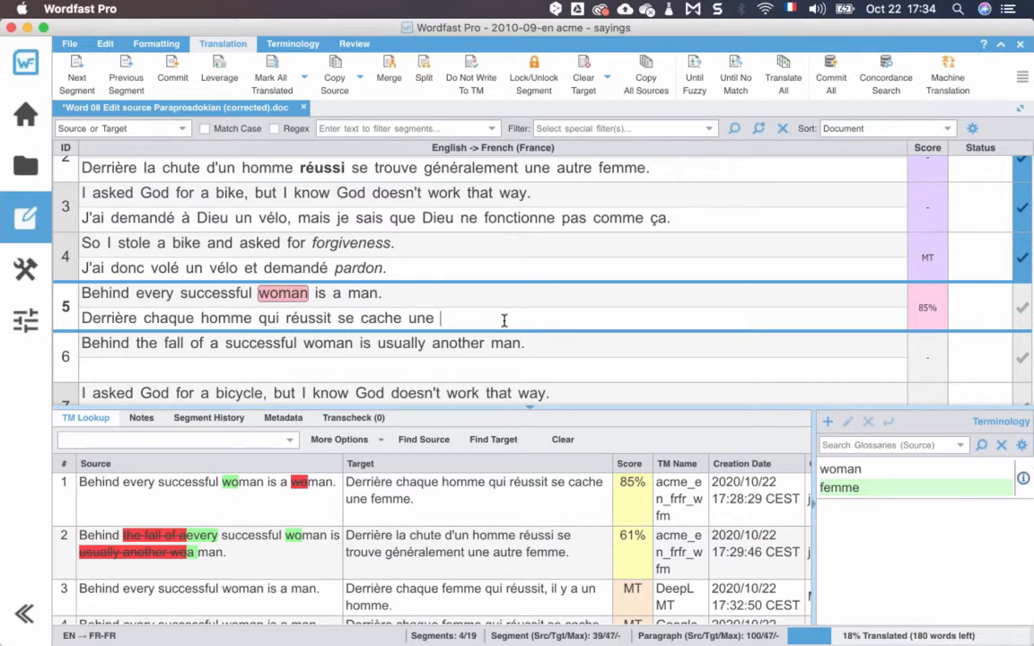
type("f")
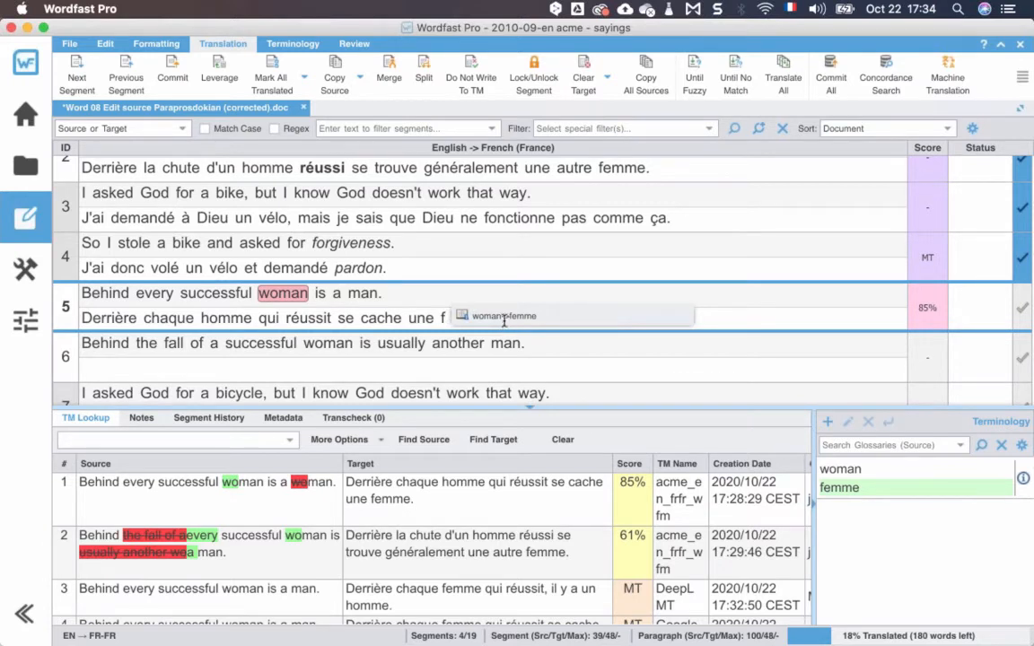
key("Return")
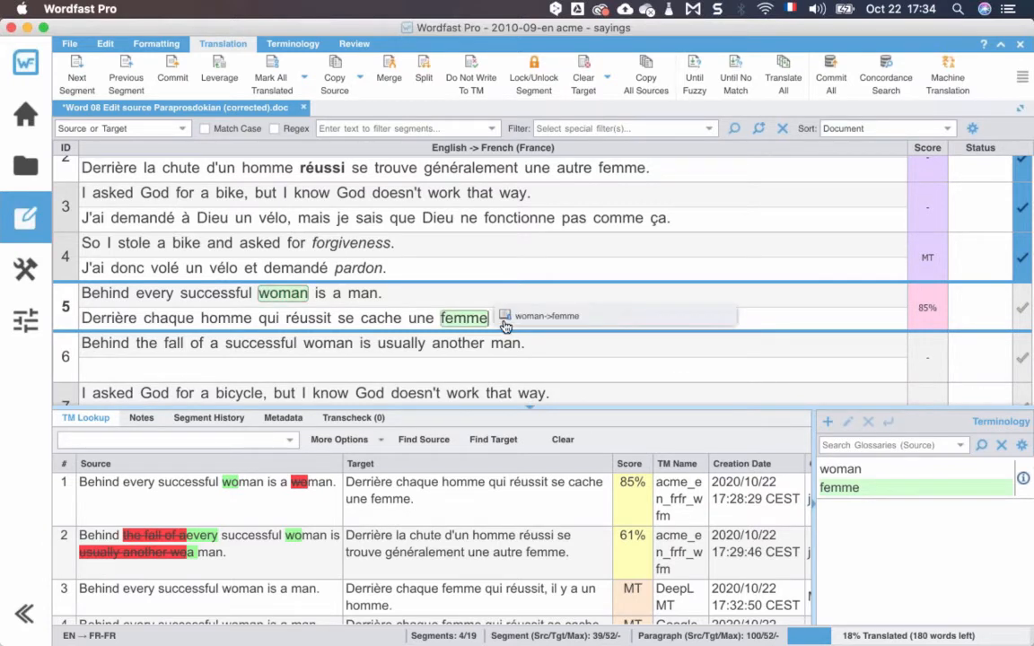
- Reinsert "femme" in segment 5 from the glossary suggestion for "w", add the final period and commit the segment by advancing to segment 6
key("BackSpace")
key("BackSpace")
key("BackSpace")
key("BackSpace")
key("BackSpace")
type("w")
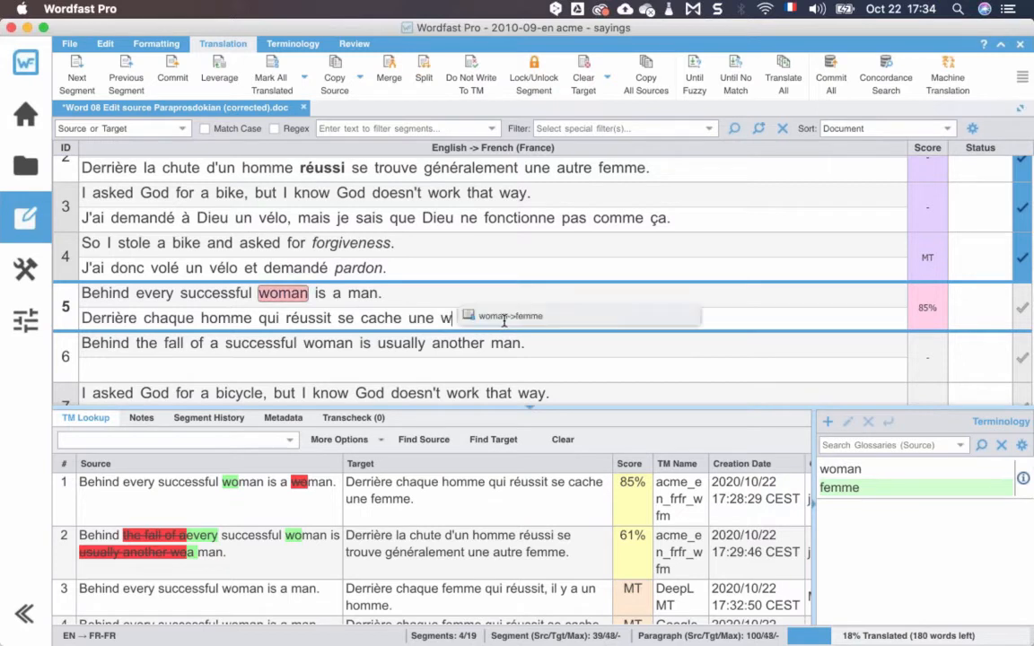
key("Return")
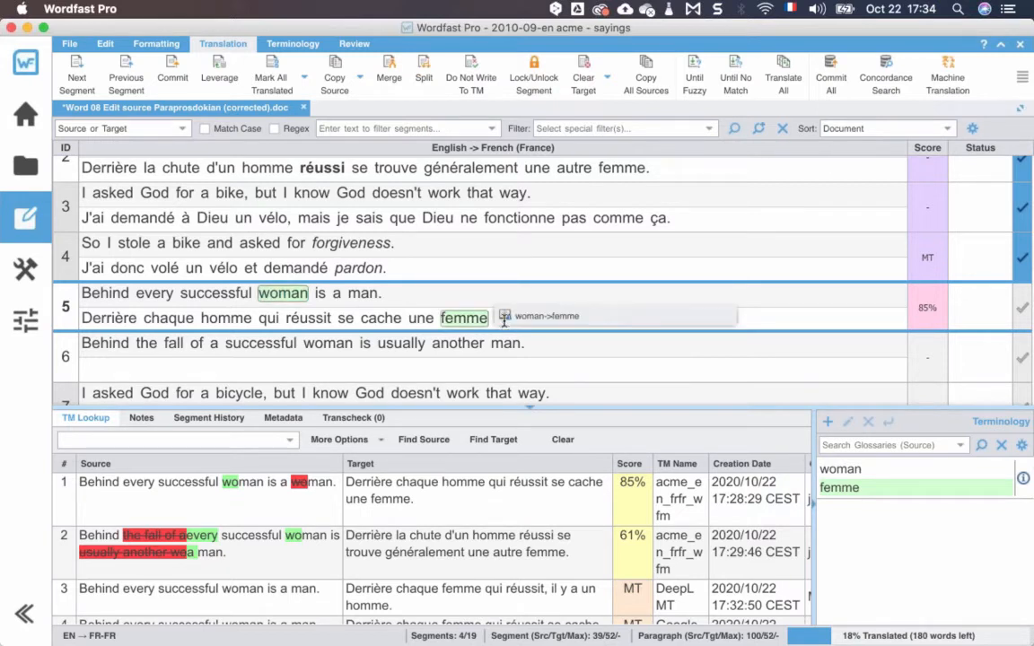
type(".")
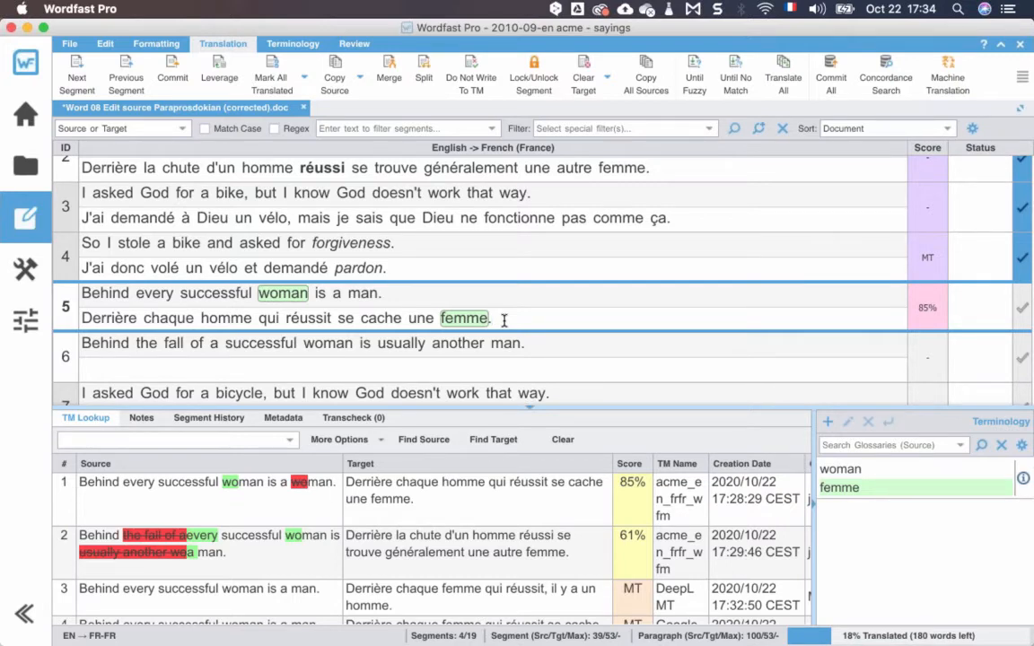
key("ctrl+Return")
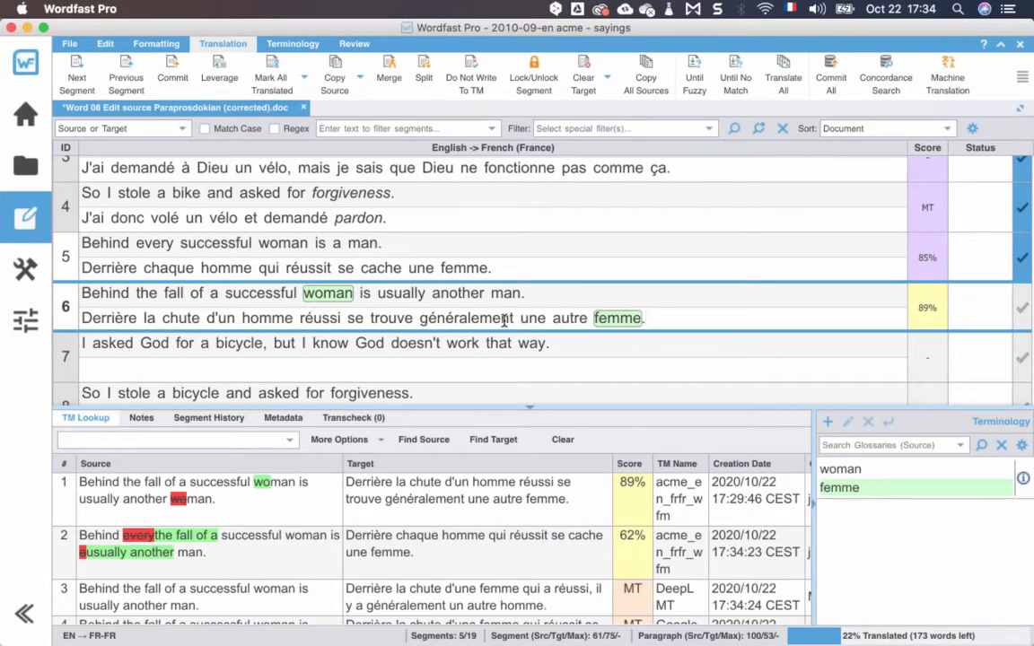
- Compare the translation memory matches for segment 6 and change "d'un homme" to "d'une femme" in its French translation
left_click(553, 559)
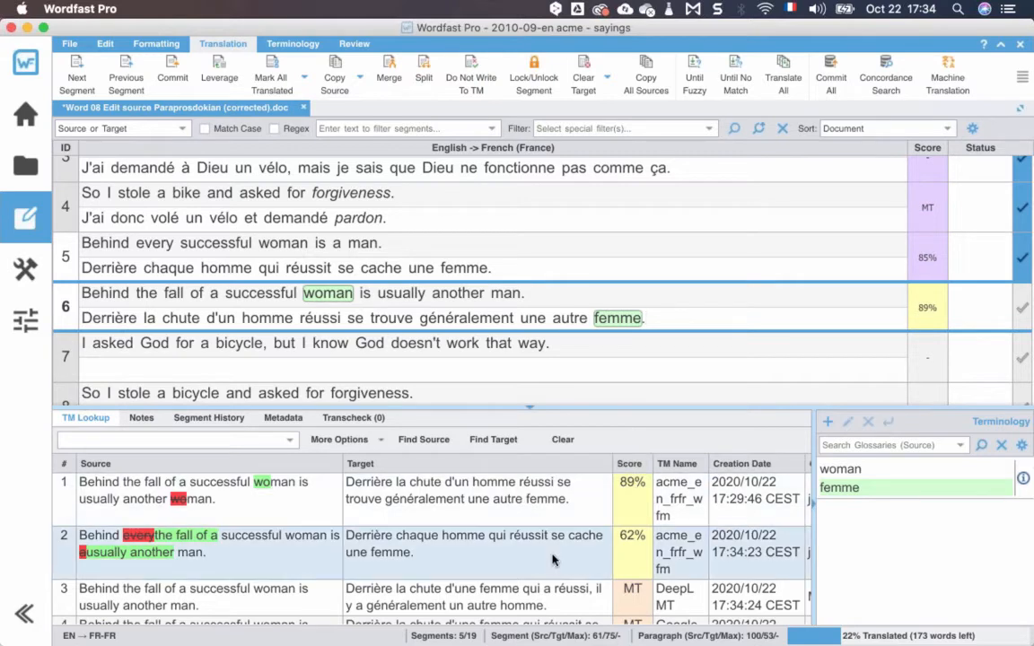
scroll(575, 543, "down", 1)
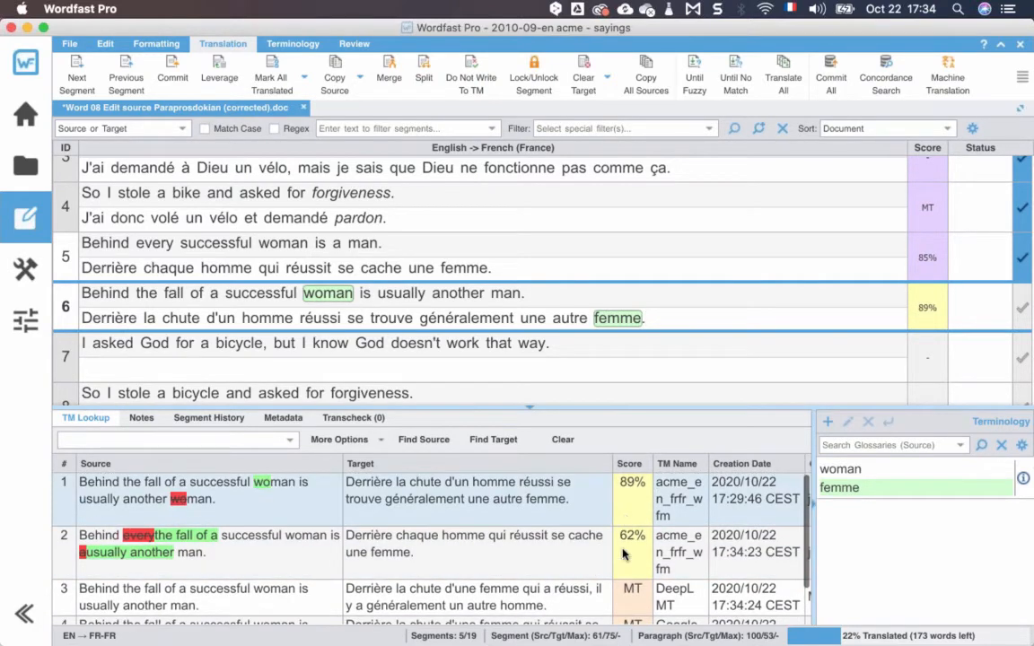
left_click(501, 552)
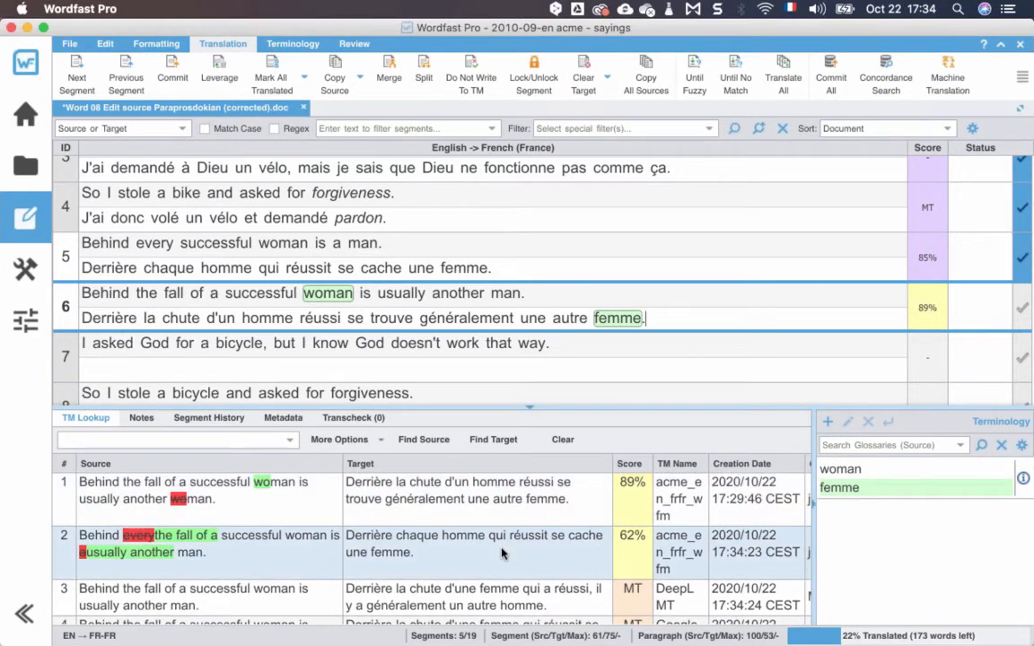
left_click(330, 501)
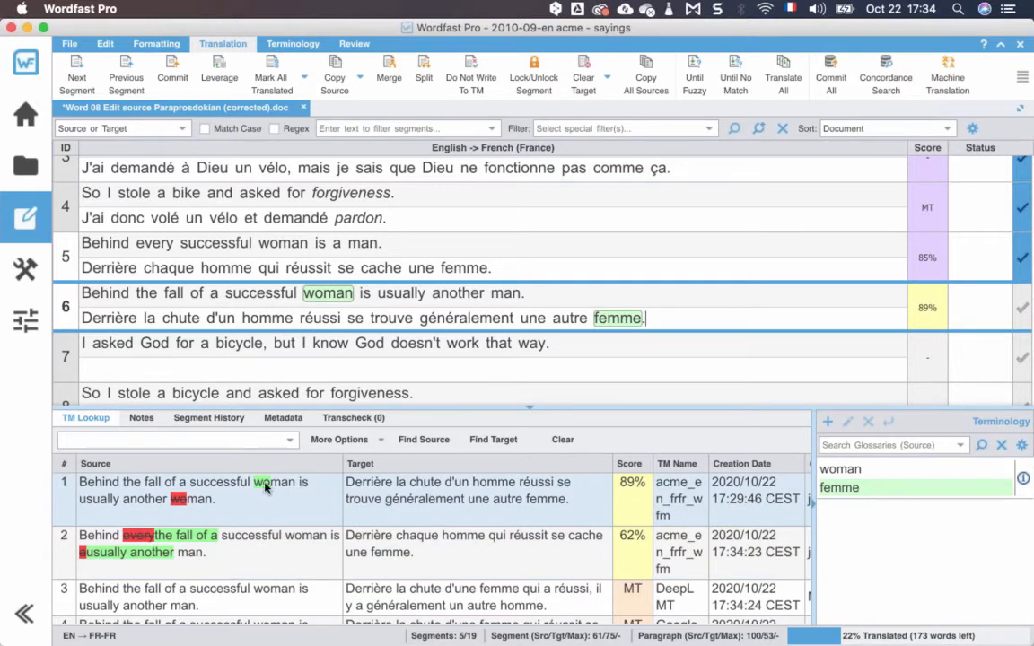
left_click(232, 319)
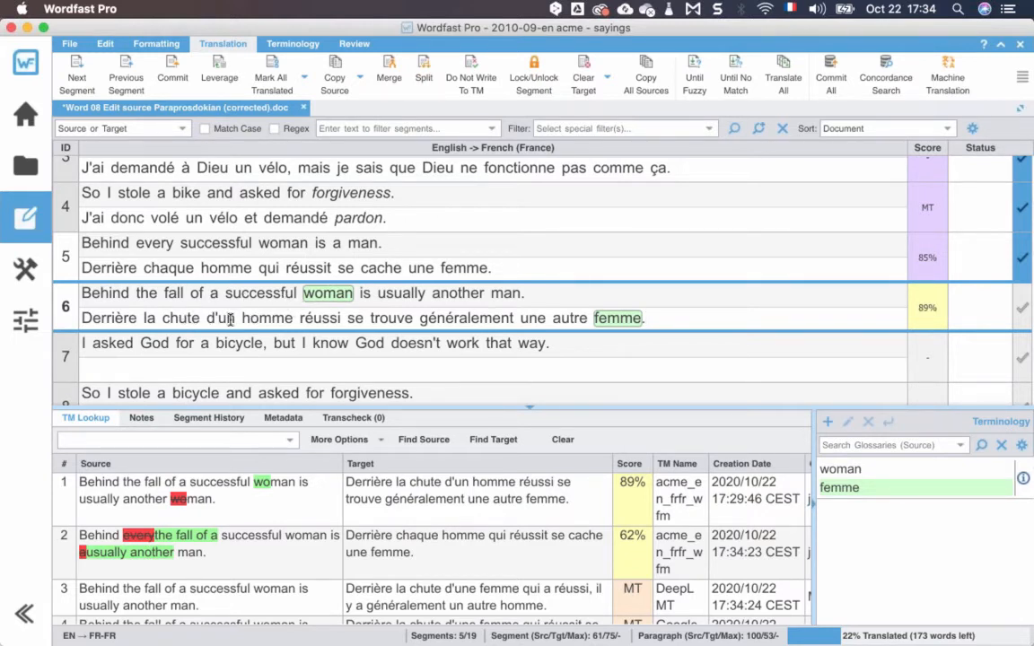
type("e")
double_click(275, 316)
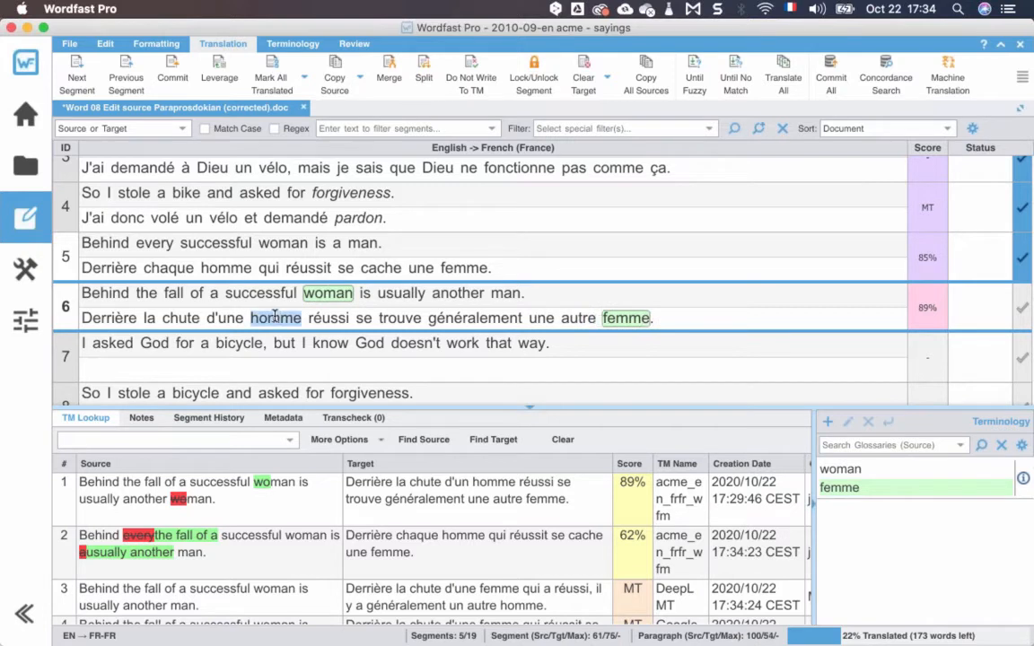
type("fe")
key("Return")
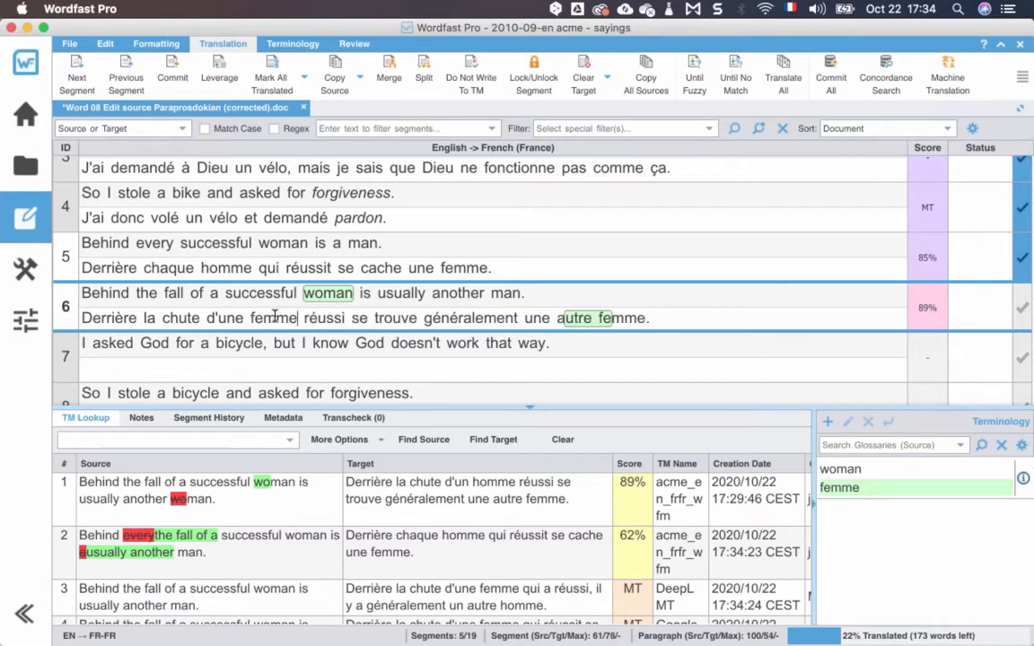
- Change "une autre femme" to "un autre homme" in segment 6's French translation and commit the segment by advancing to segment 7
double_click(614, 319)
type("ho")
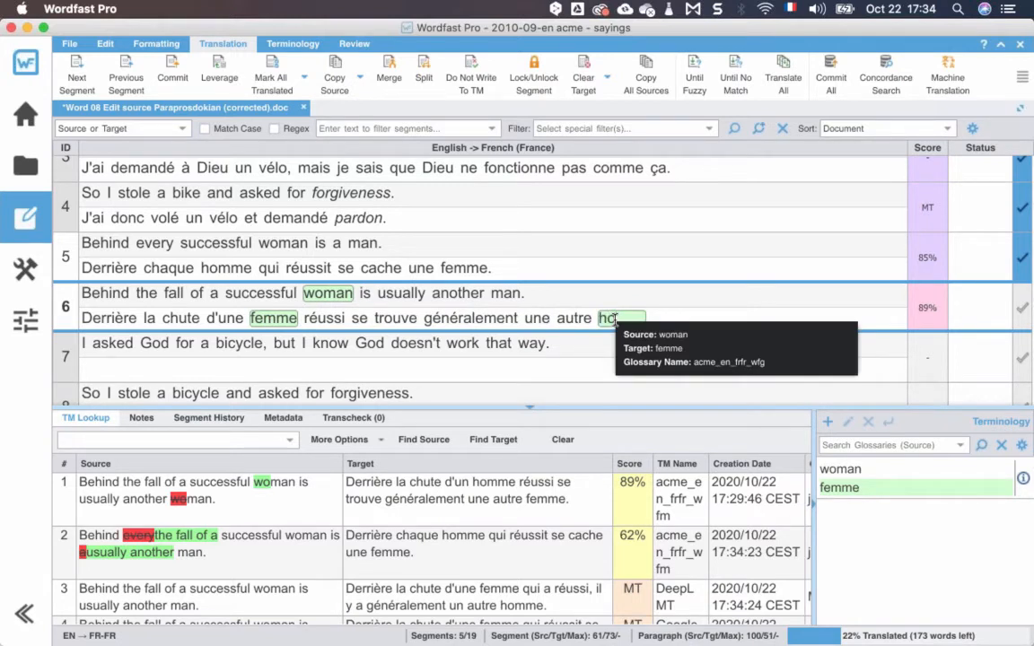
type("m")
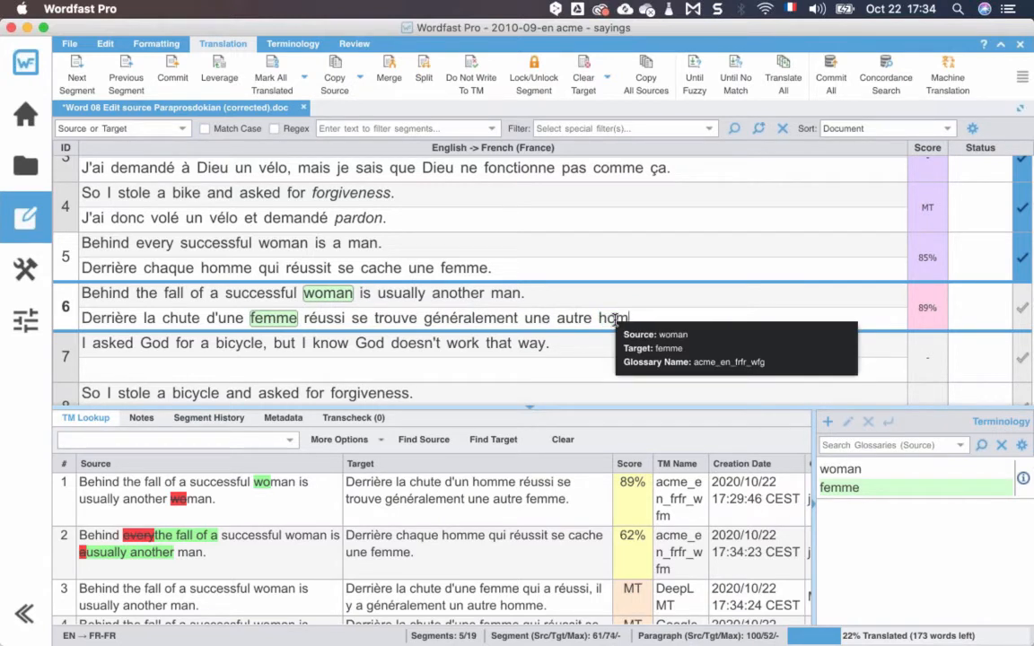
type("me.")
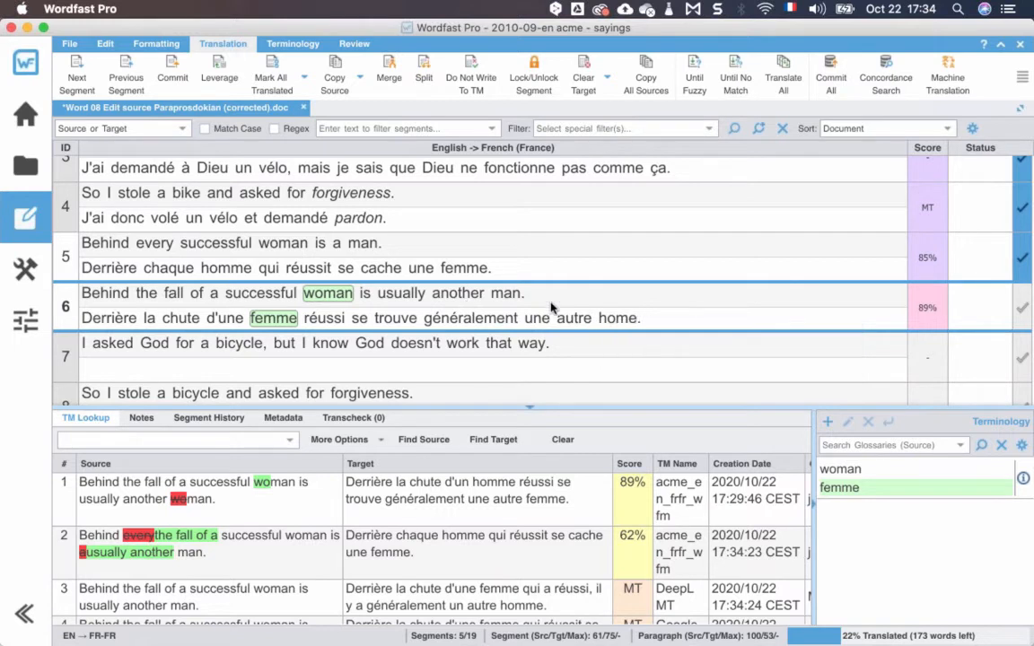
key("BackSpace")
type("me")
left_click(549, 318)
key("BackSpace")
key("ctrl+Return")
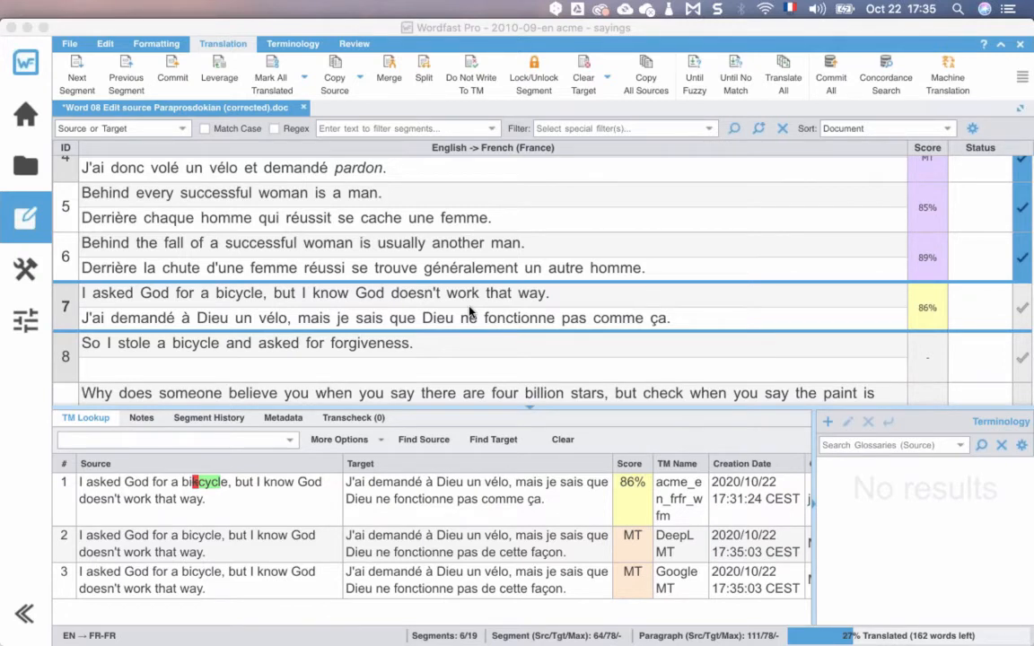
- Add the term pair "bicycle" and "vélo" from segment 7 to the acme_en_frfr_wfg glossary
left_click(237, 299)
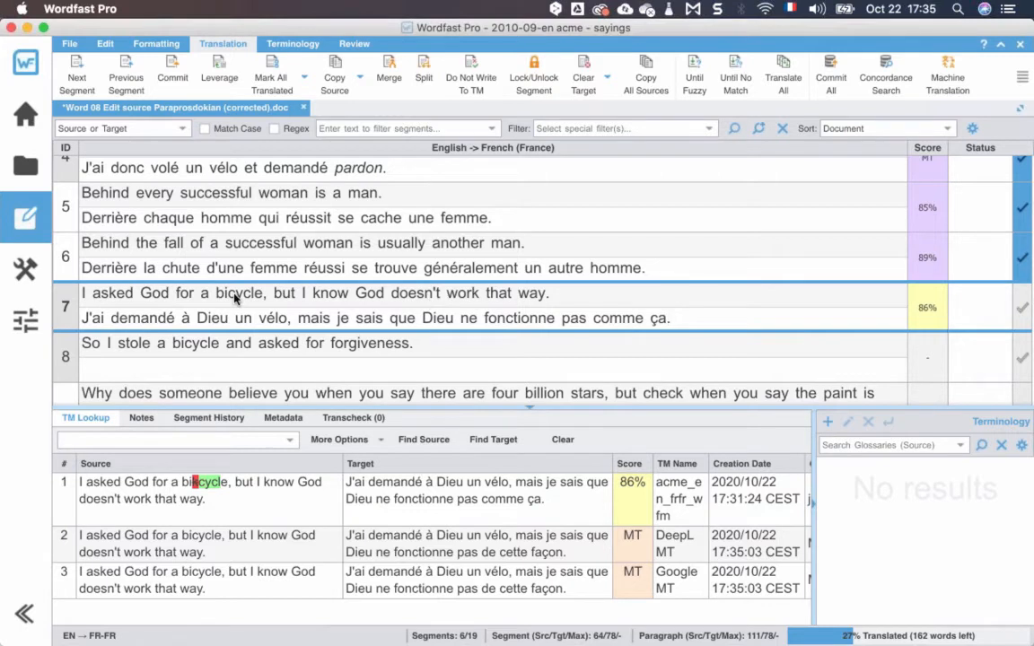
double_click(237, 295)
double_click(271, 319)
key("super+alt+t")
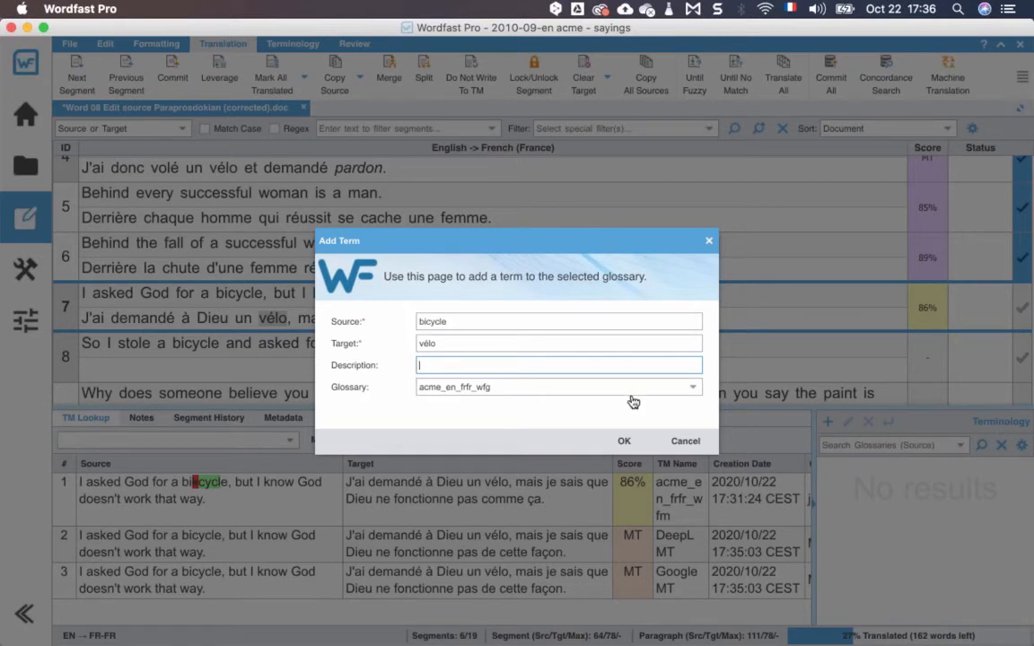
left_click(693, 391)
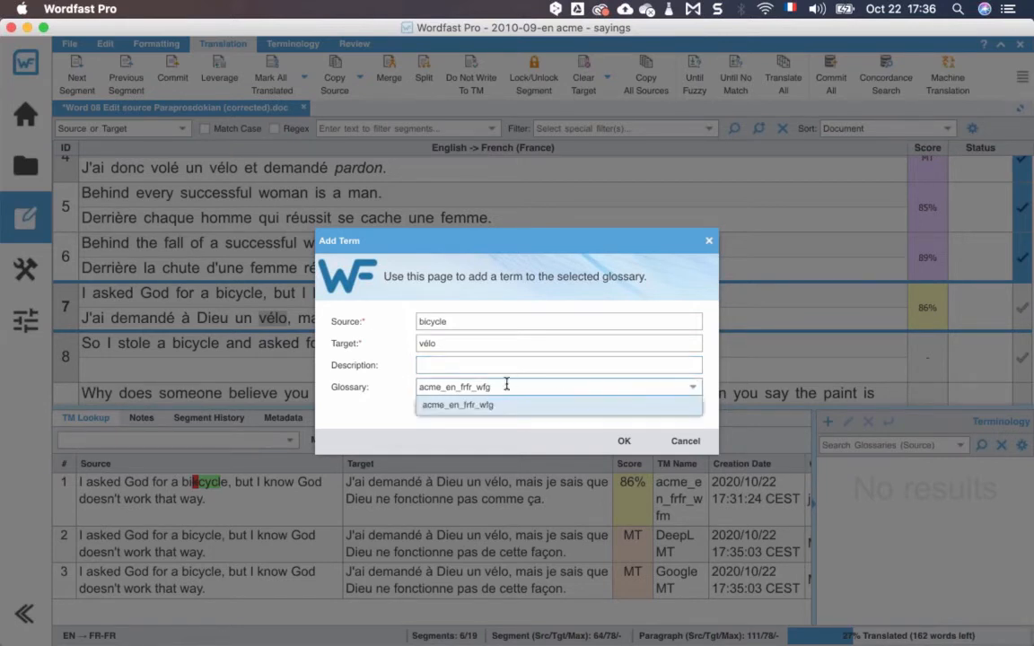
left_click(424, 388)
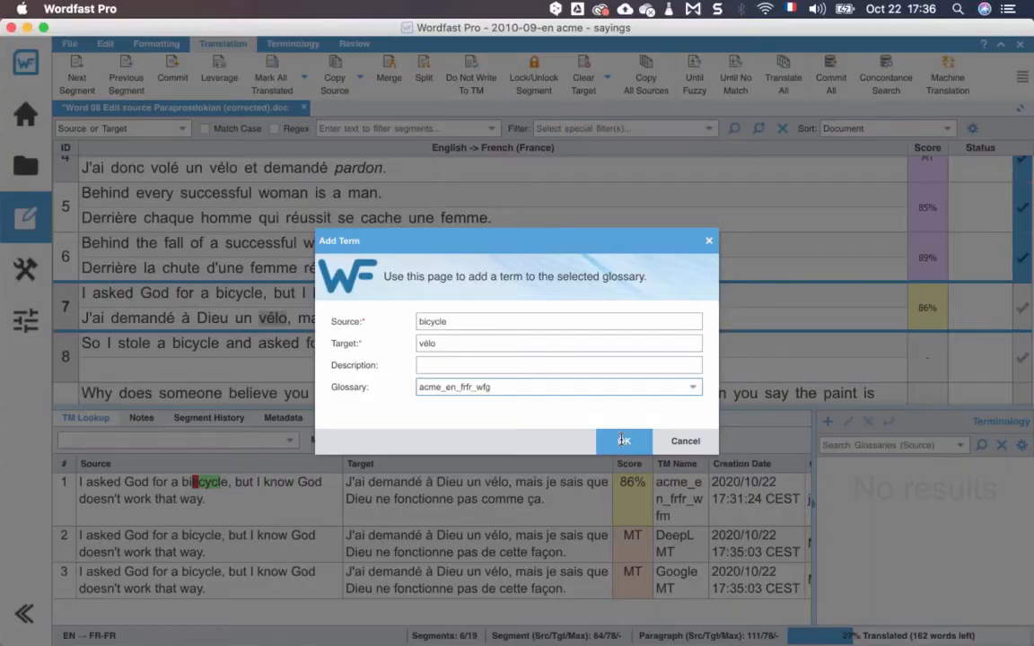
left_click(623, 444)
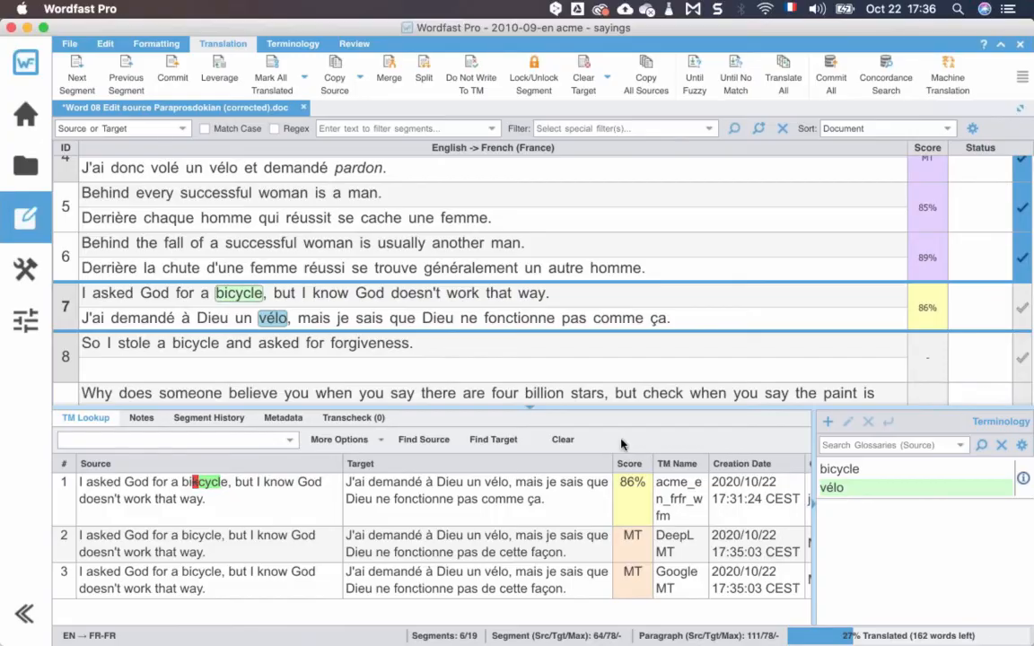
- View the program's feedback form and close it without sending anything
left_click(25, 71)
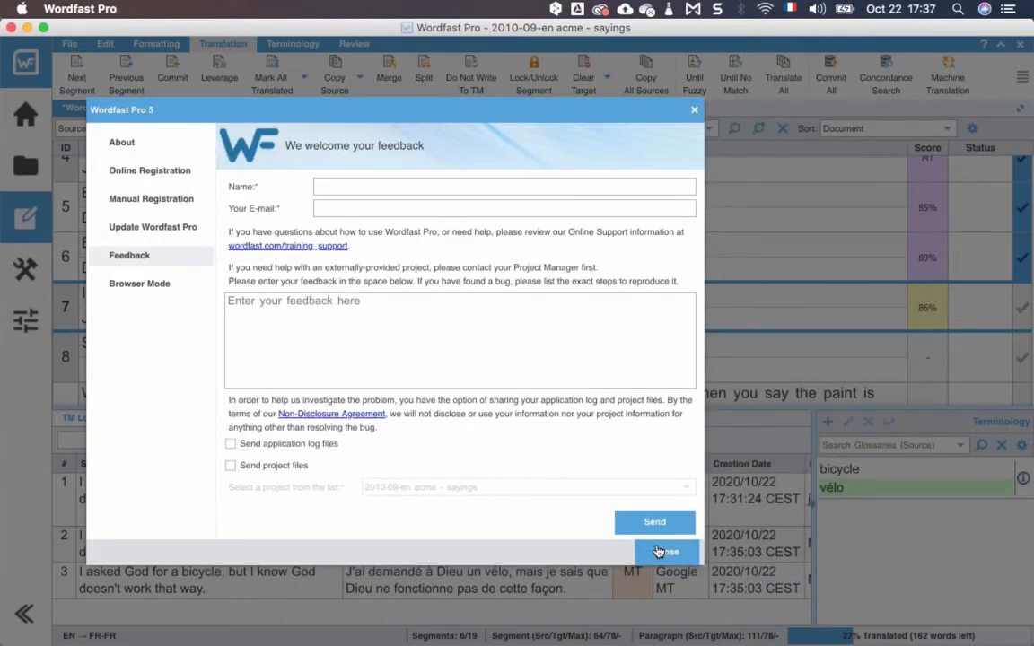
left_click(659, 551)
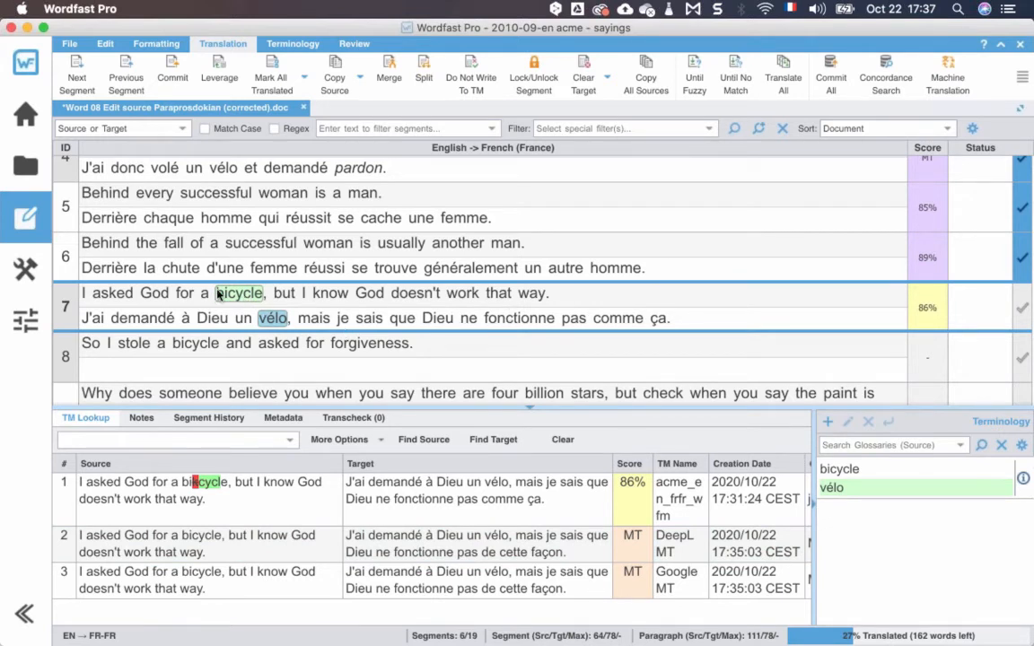
- Accept the proposed French translations of segments 7, 8 and 9 and commit them, advancing to segment 10
mouse_move(256, 302)
key("ctrl+Return")
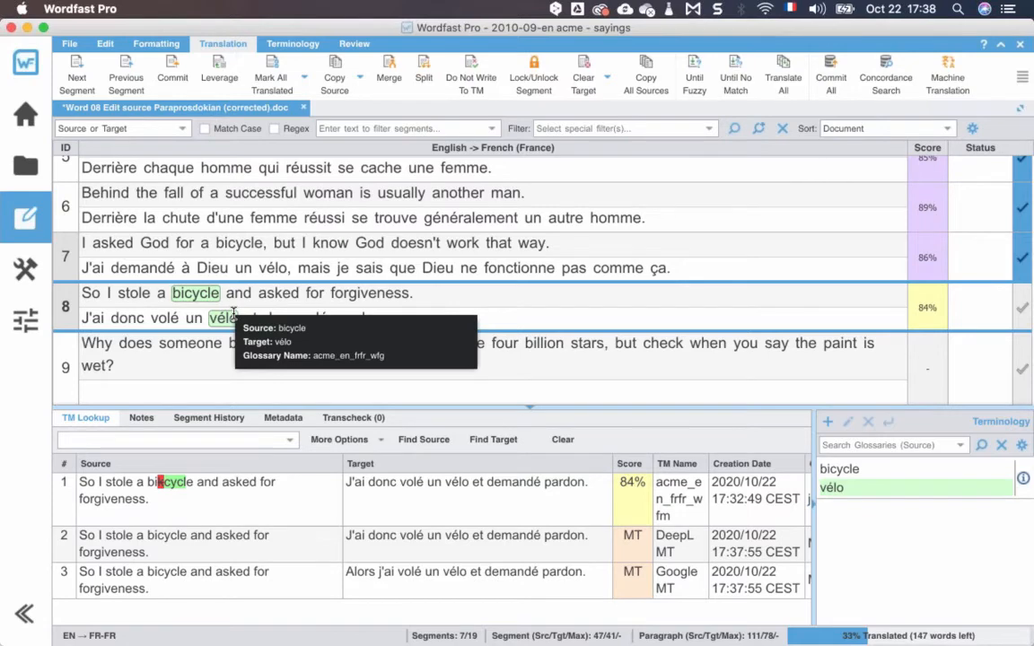
key("ctrl+Return")
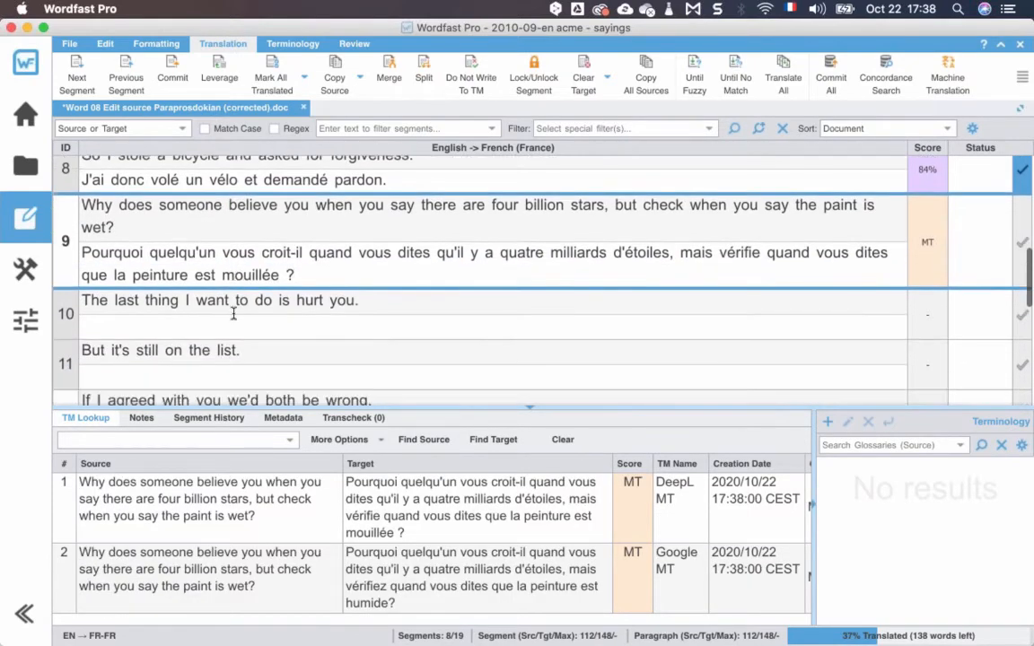
scroll(234, 314, "up", 3)
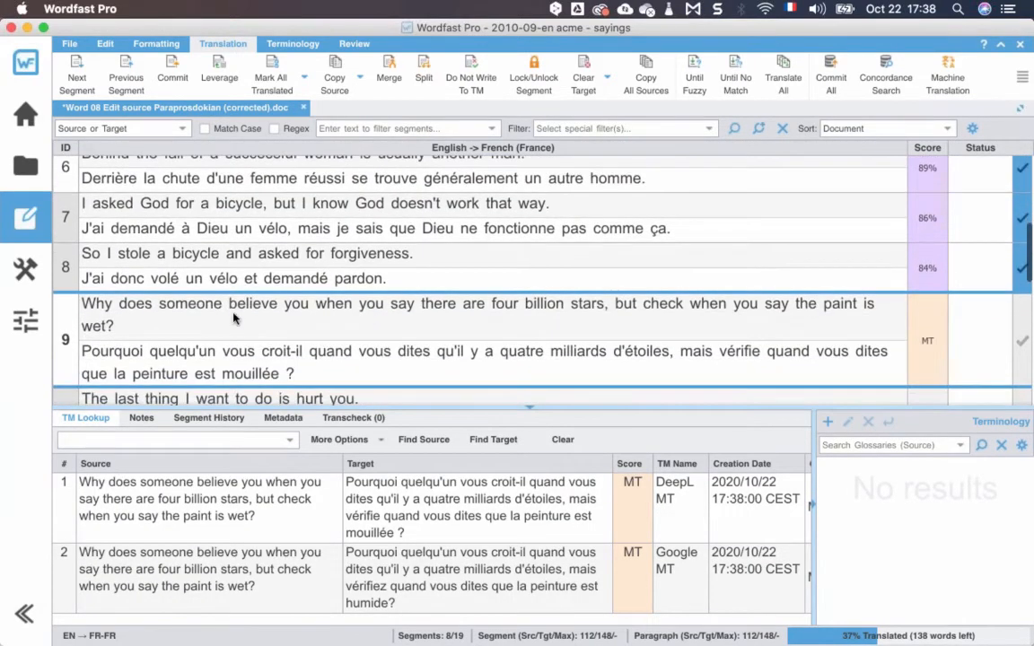
scroll(234, 317, "down", 2)
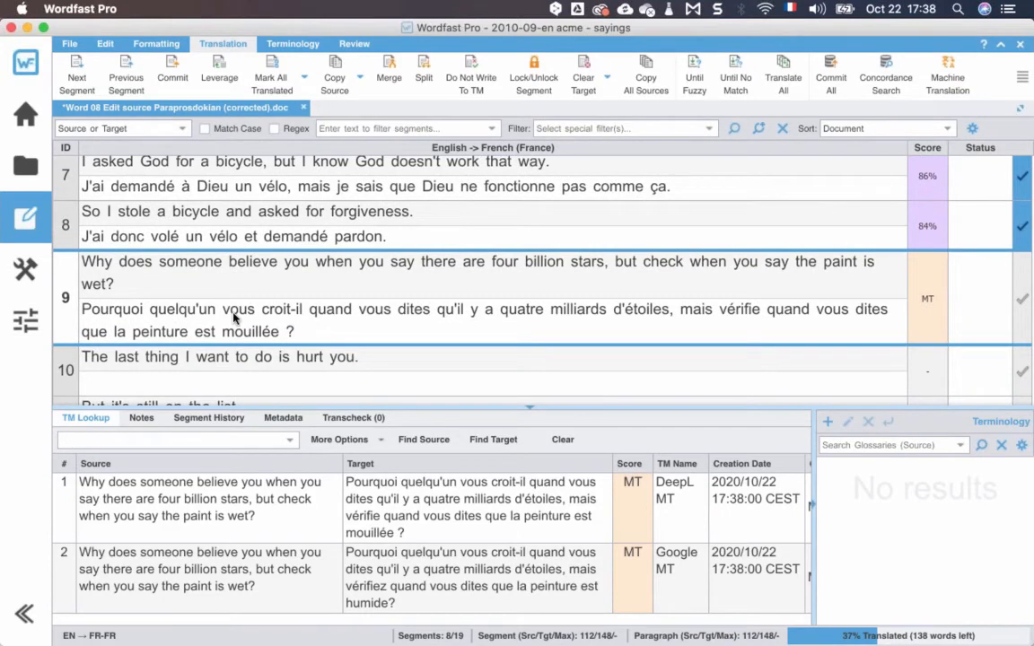
key("alt+Down")
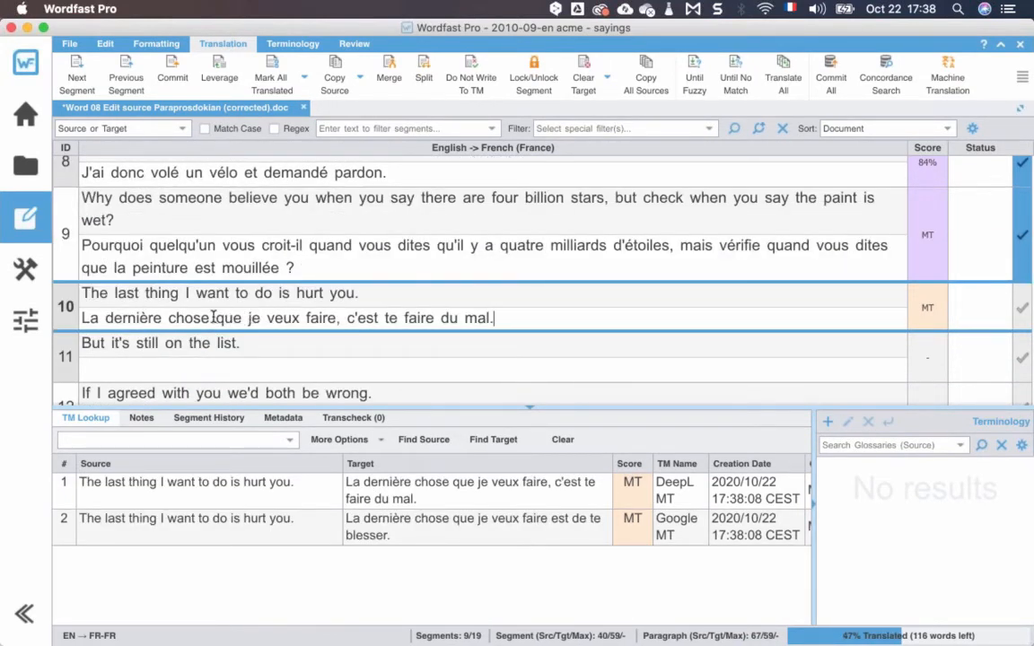
- Add an extra space after "chose" in segment 10 and a second "la" before "liste" in segment 11, committing both segments
left_click(216, 317)
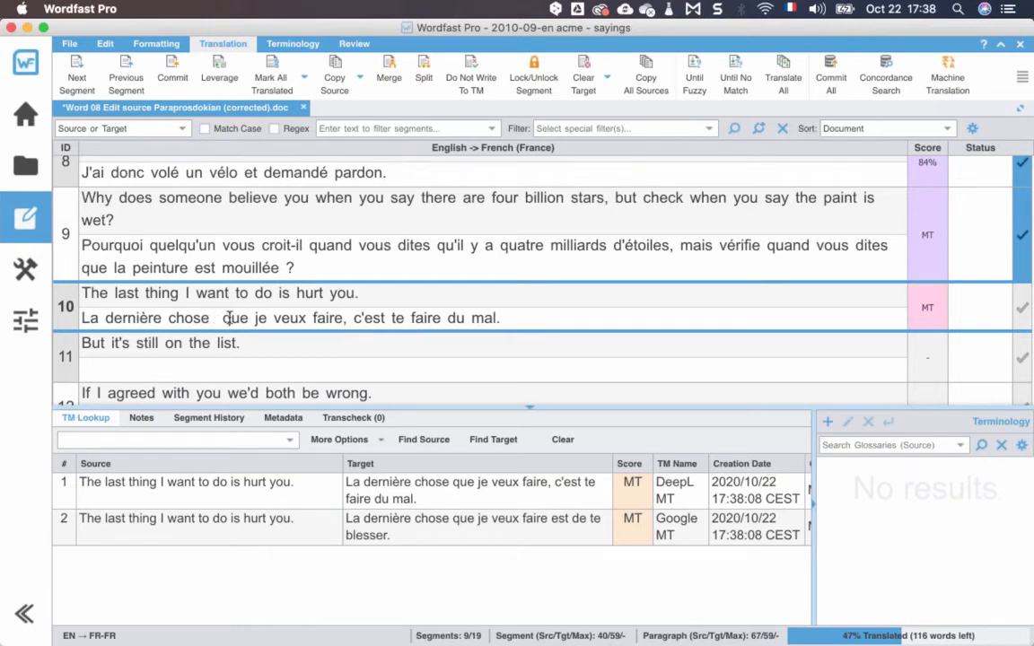
key("alt+Down")
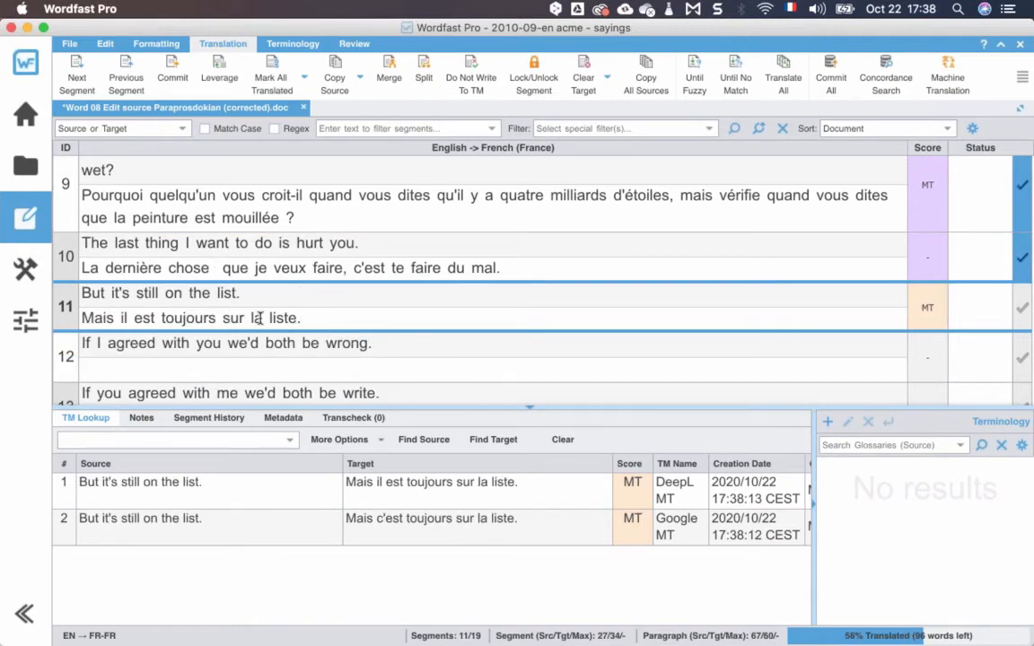
left_click(256, 318)
type("la")
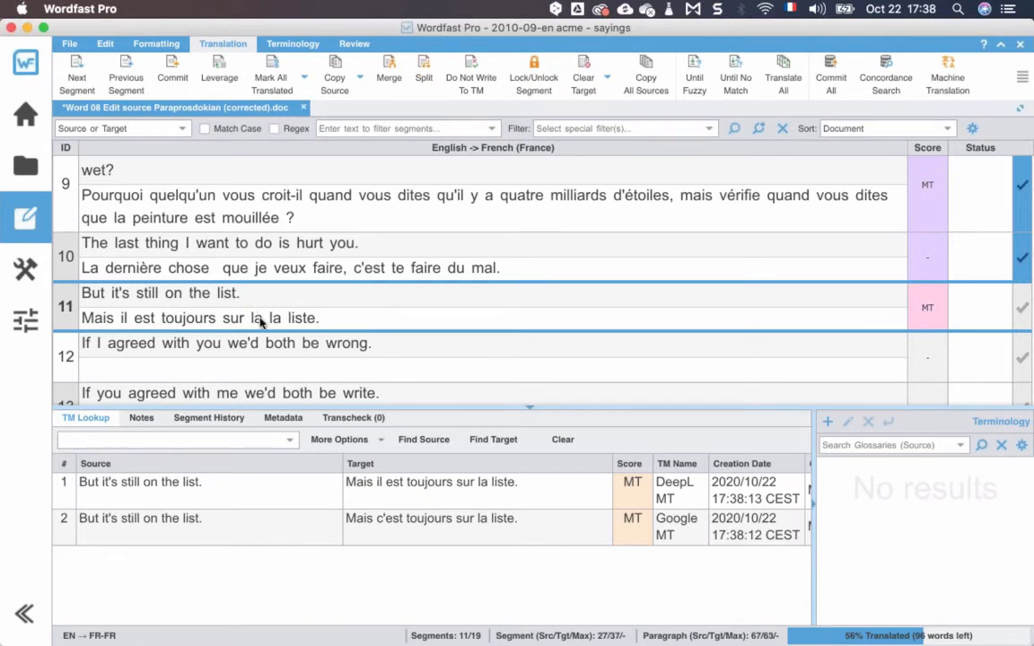
key("alt+Down")
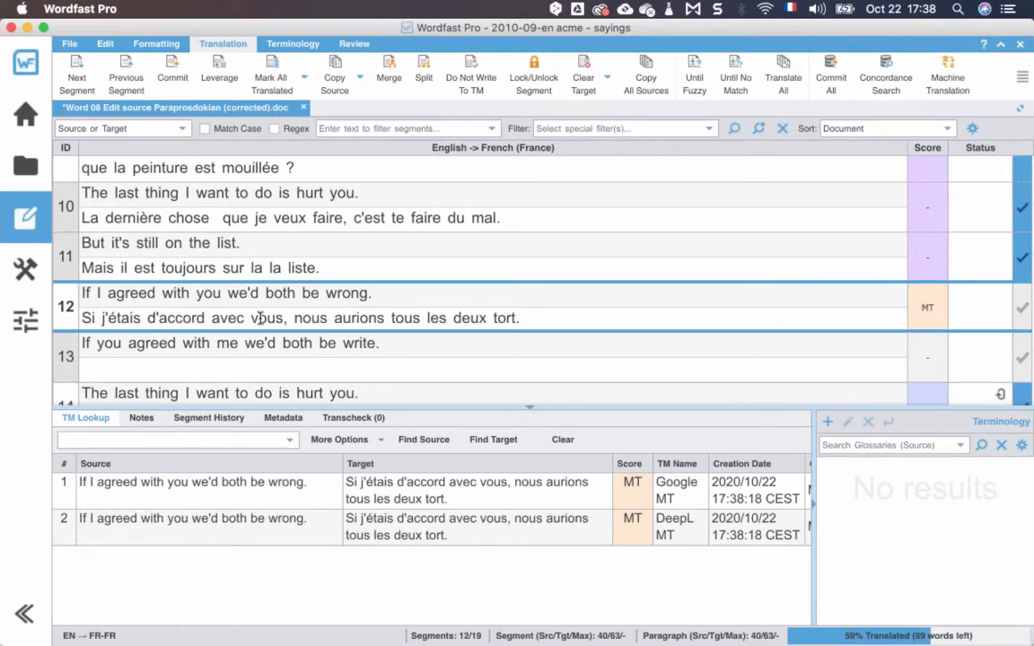
- Commit segment 12's proposed translation, then replace segment 13's fuzzy match with the DeepL suggestion and commit it
key("alt+Down")
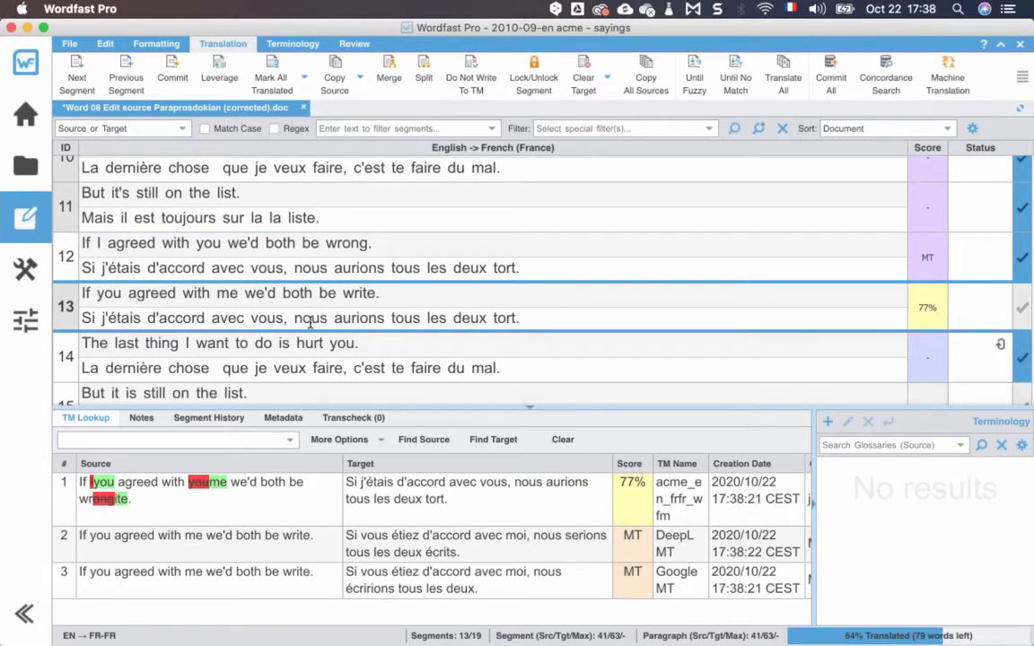
double_click(512, 540)
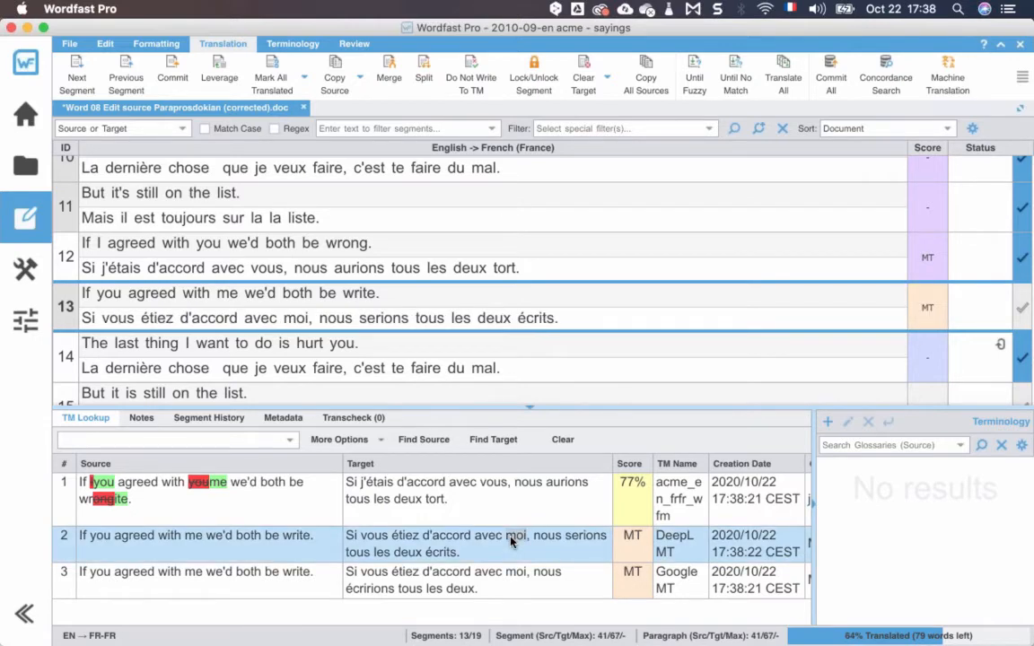
key("alt+Down")
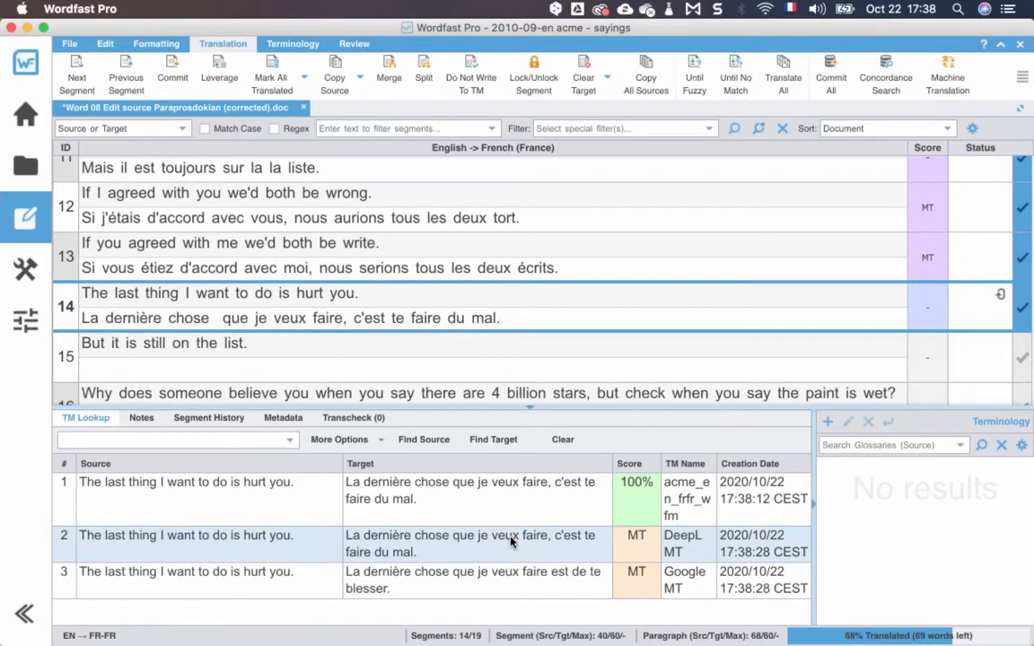
- Accept the proposed translations of segments 14 through 18 and commit each one, advancing to segment 19
key("alt+Down")
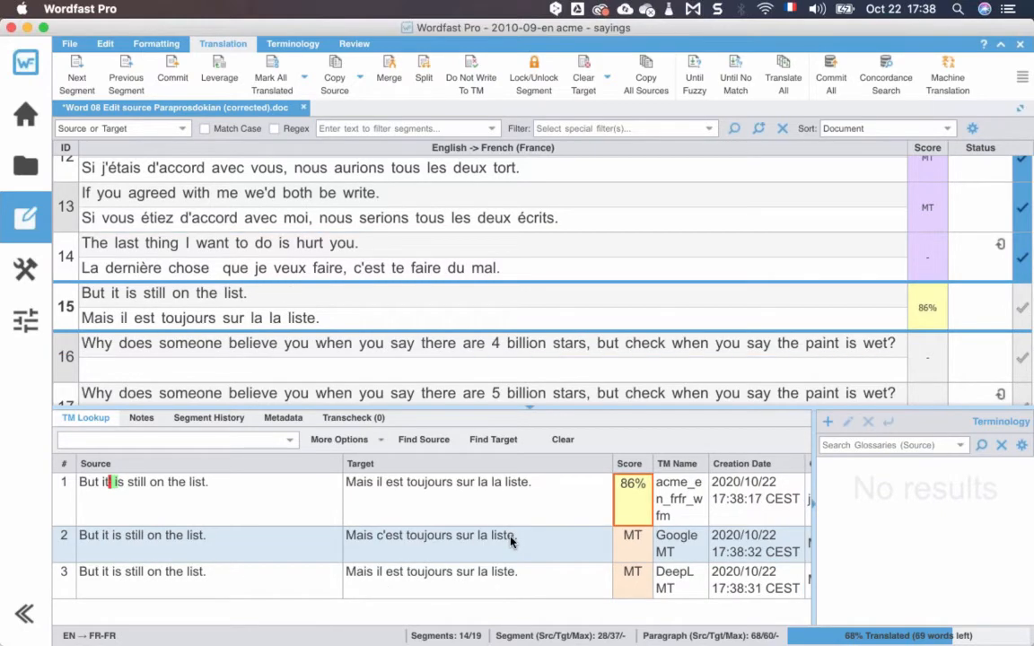
key("alt+Down")
scroll(503, 538, "down", 2)
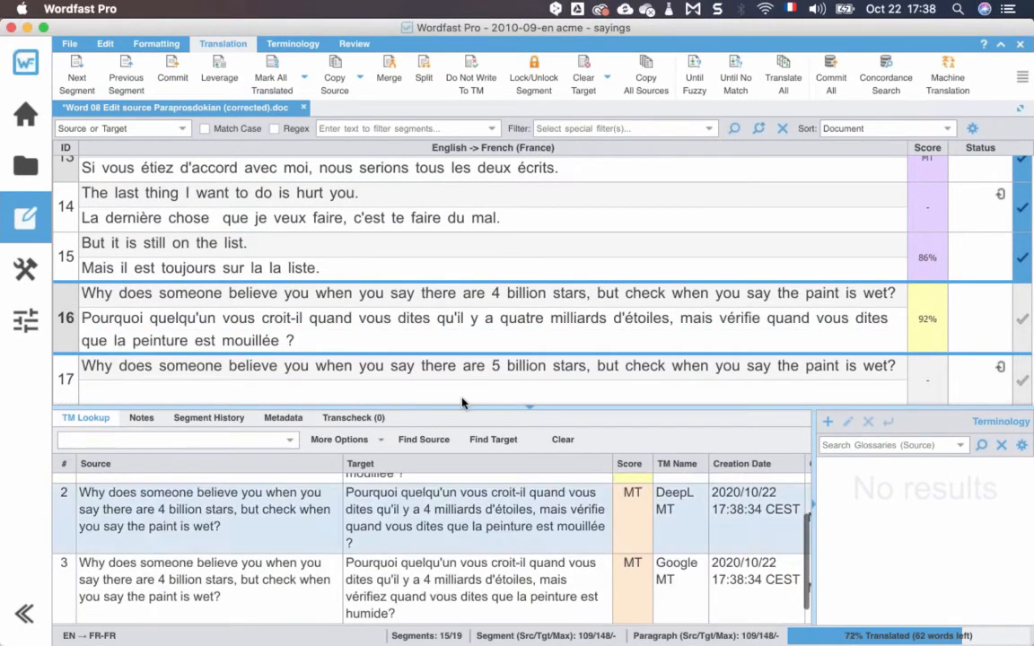
scroll(450, 324, "down", 3)
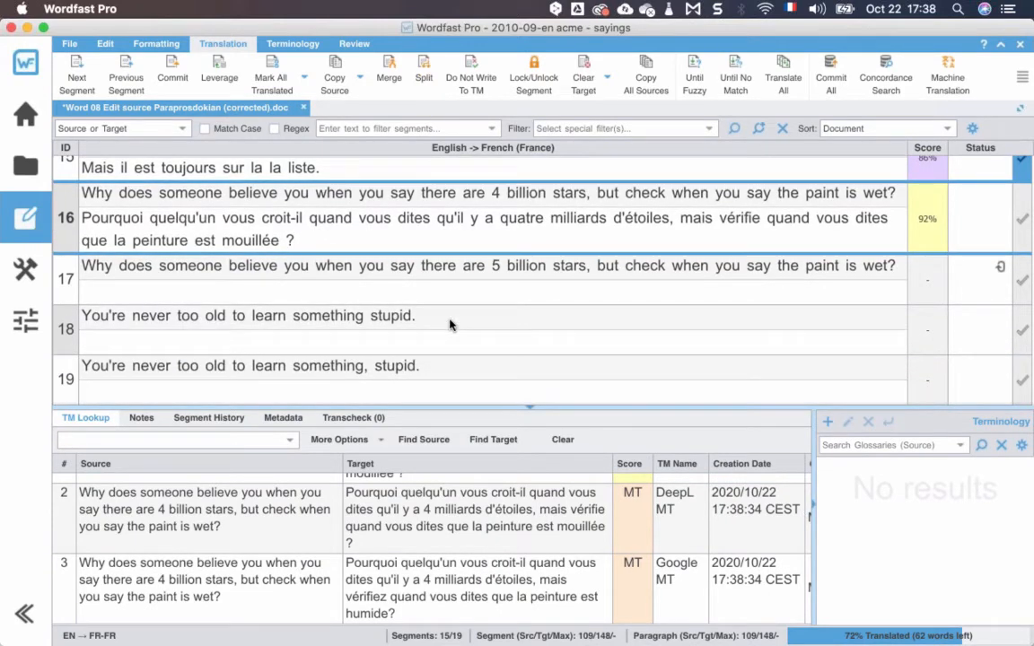
key("alt+Down")
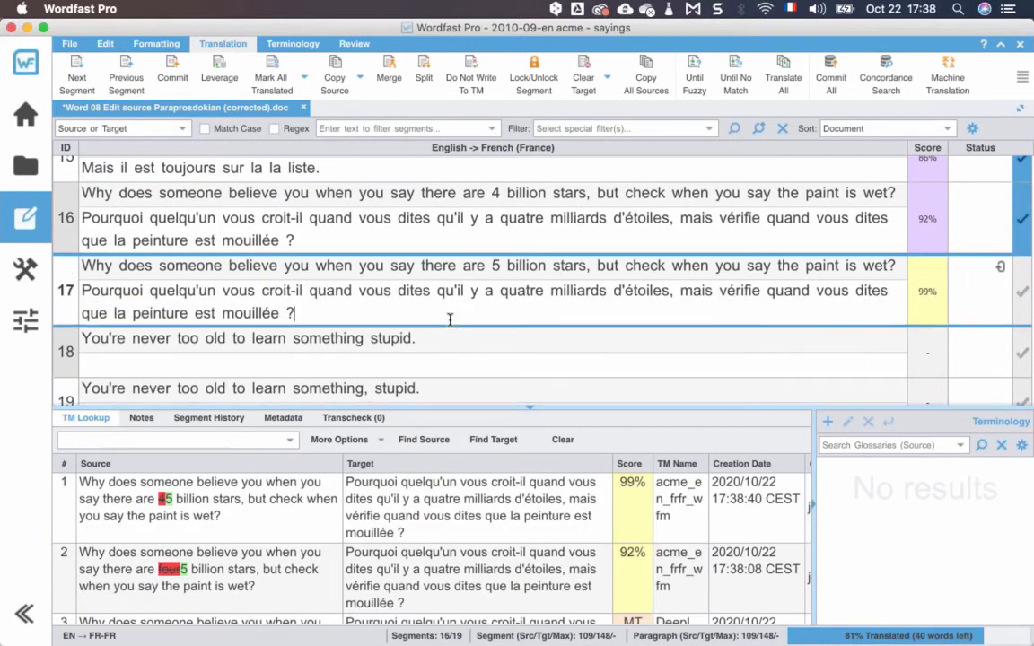
key("alt+Down")
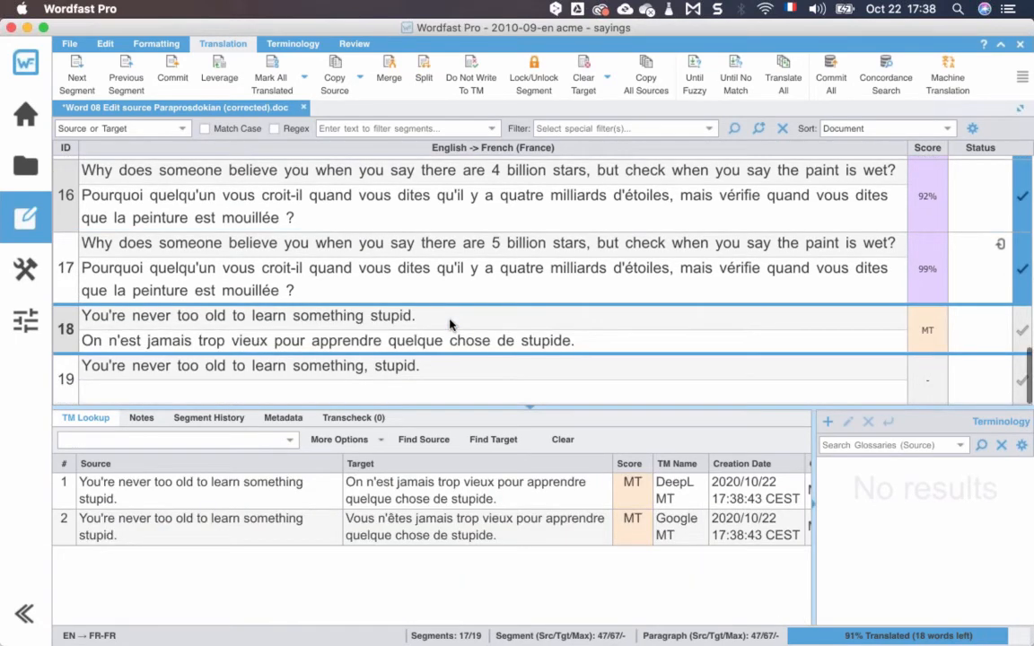
key("alt+Down")
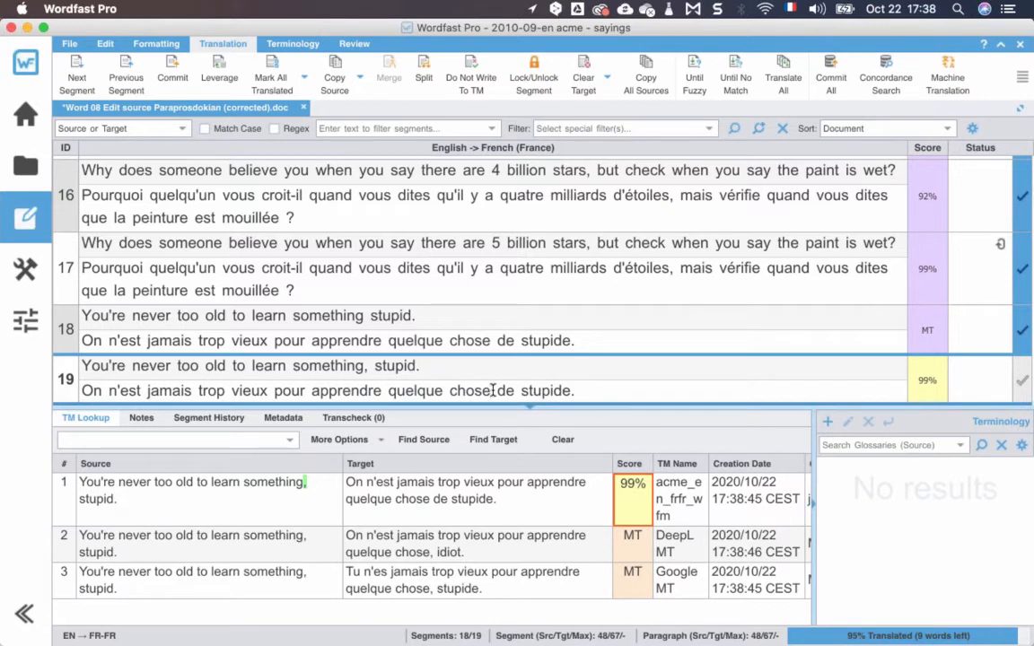
- Remove "de" before "stupide" in segment 19's French translation and commit this final segment
key("BackSpace")
key("BackSpace")
key("BackSpace")
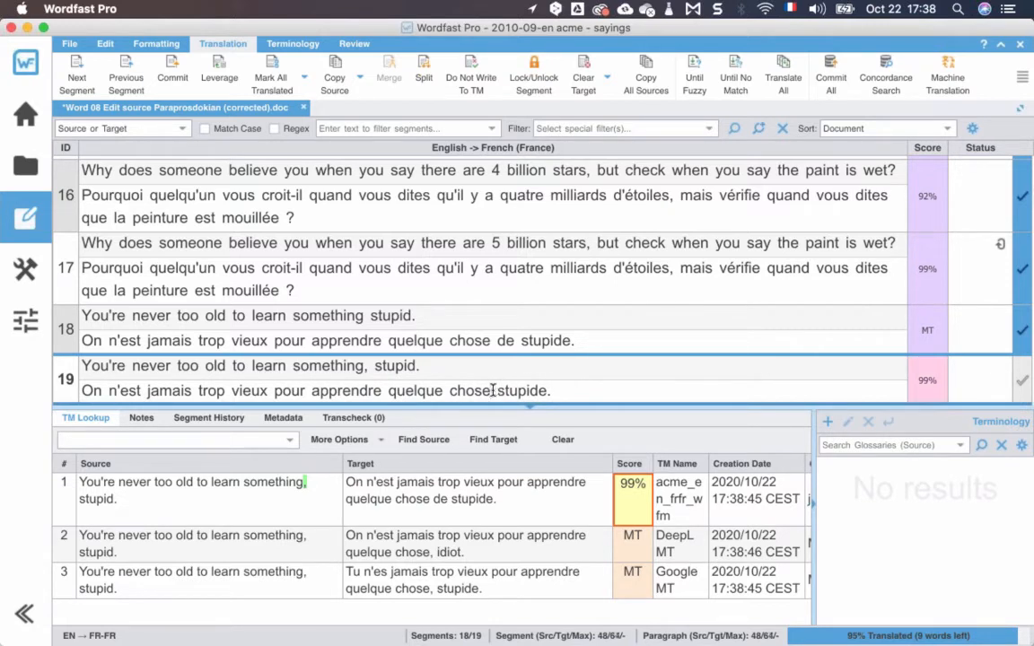
key("BackSpace")
key("alt+Down")
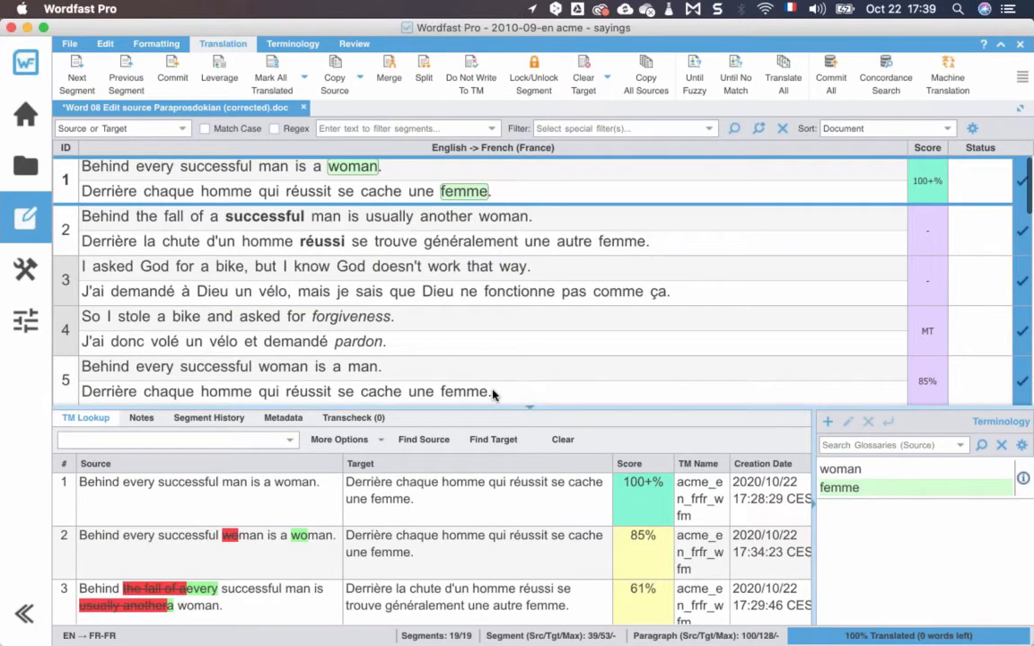
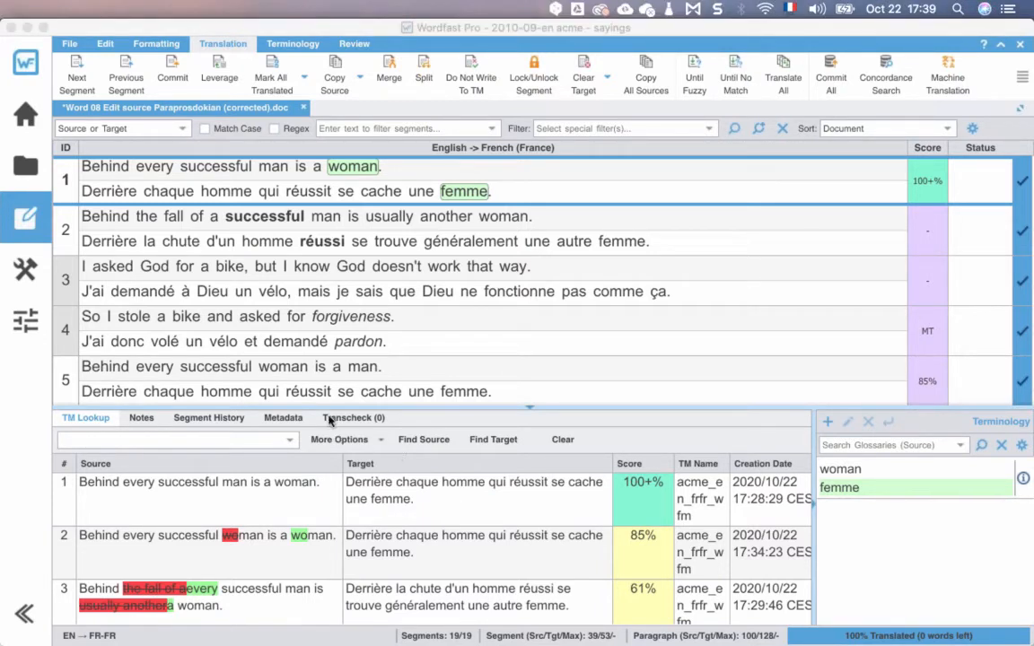
- Save the fully translated bilingual file
left_click(69, 47)
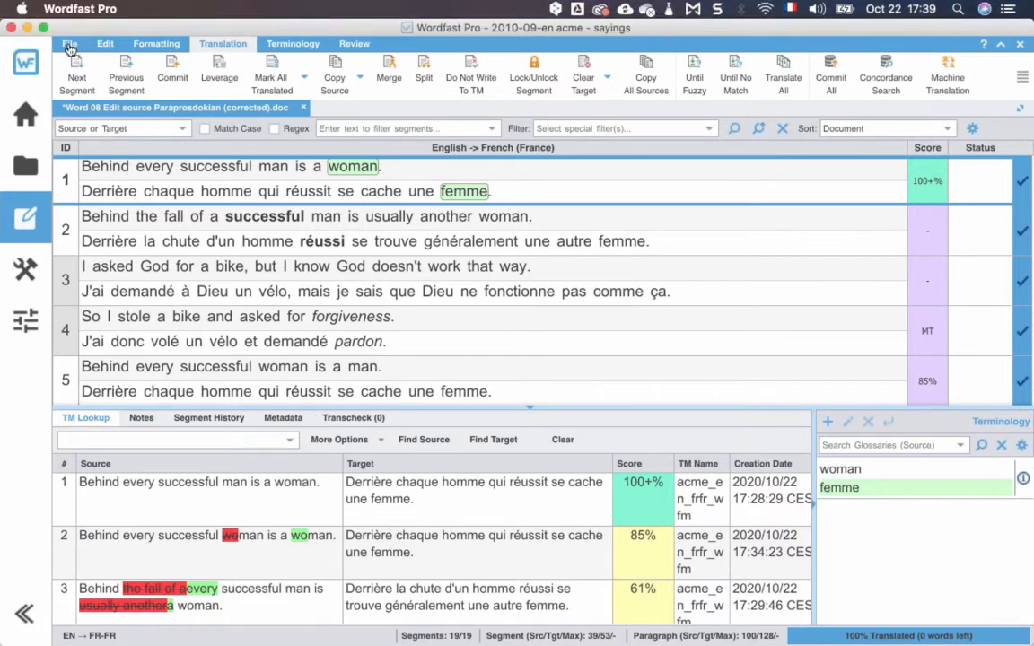
left_click(69, 45)
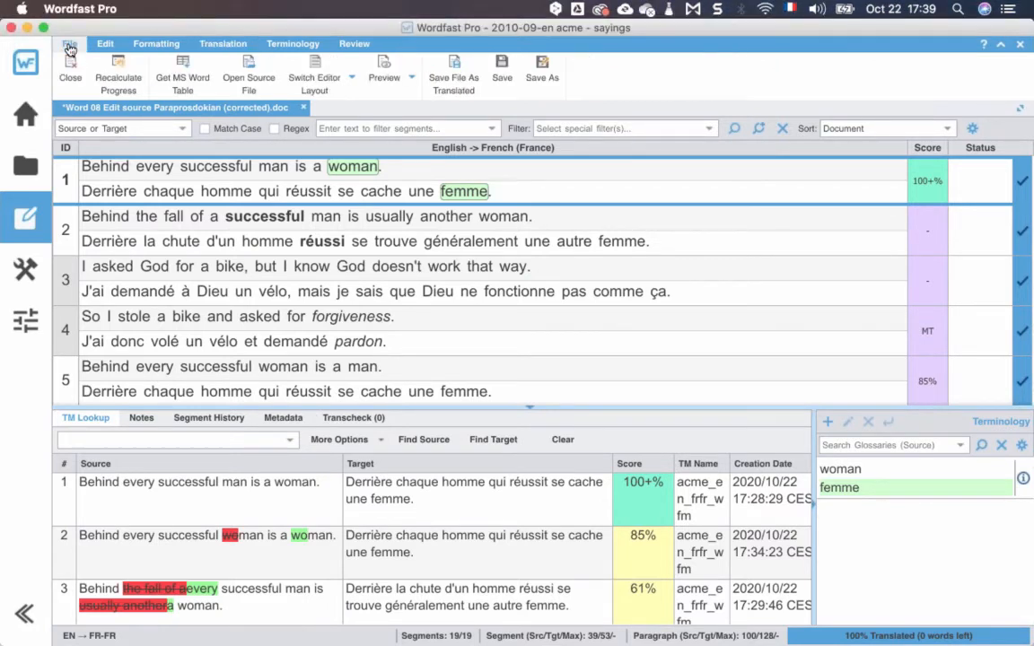
left_click(499, 75)
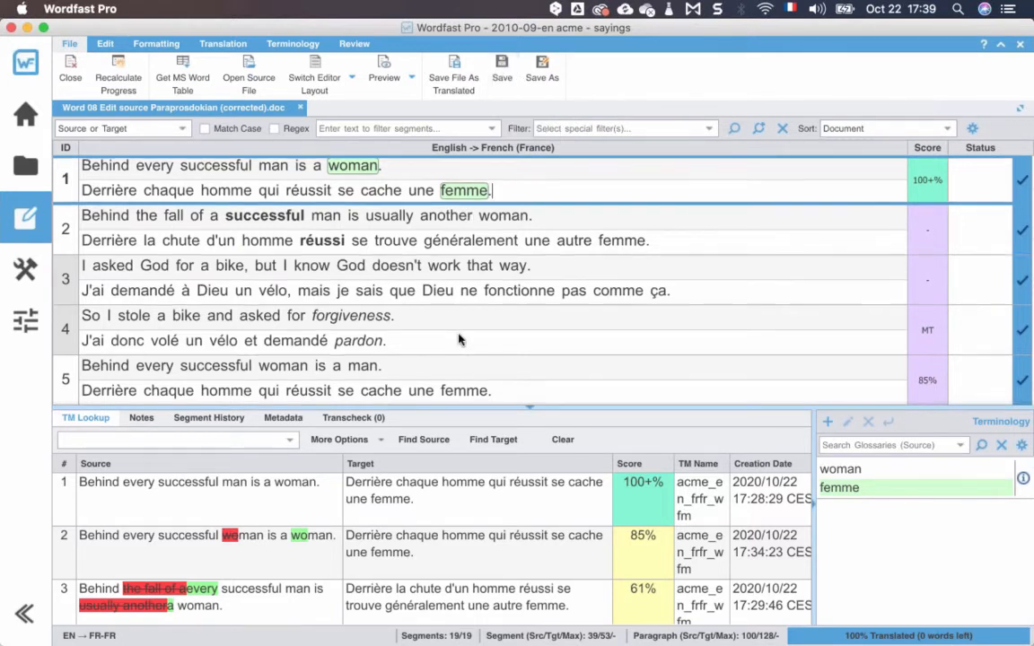
- Run Transcheck All on the entire translated document, continuing past the consistency check warning
scroll(458, 338, "down", 5)
scroll(458, 338, "down", 3)
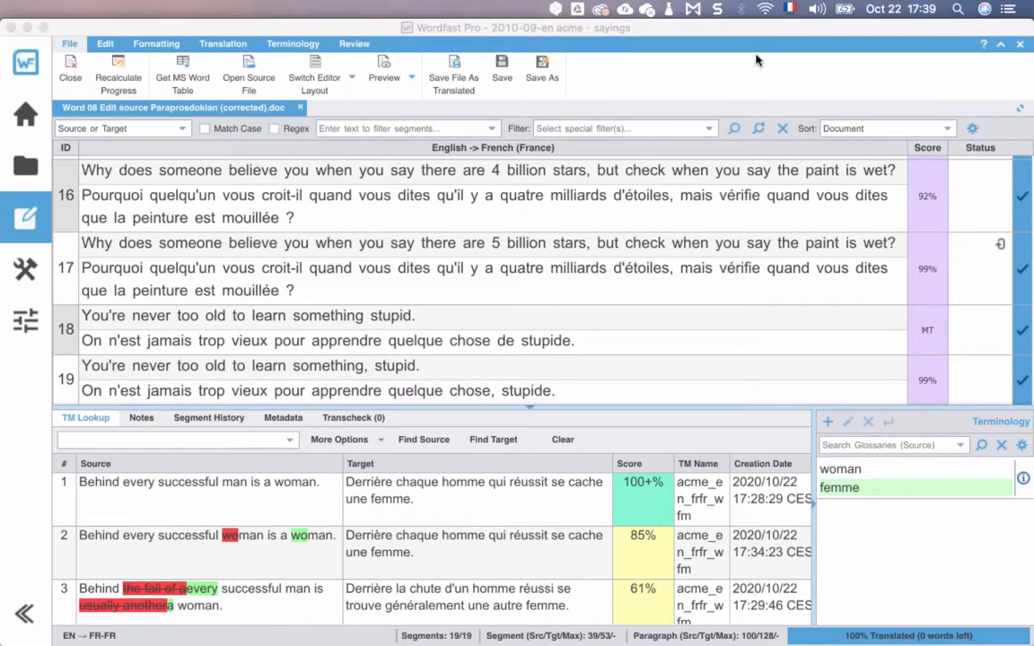
left_click(356, 45)
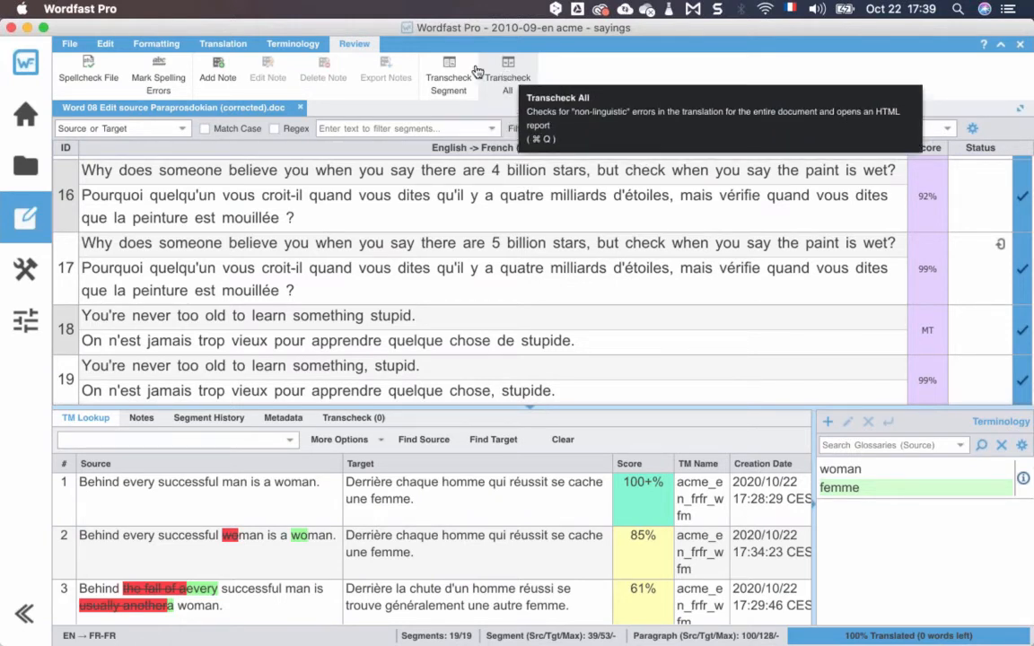
left_click(508, 75)
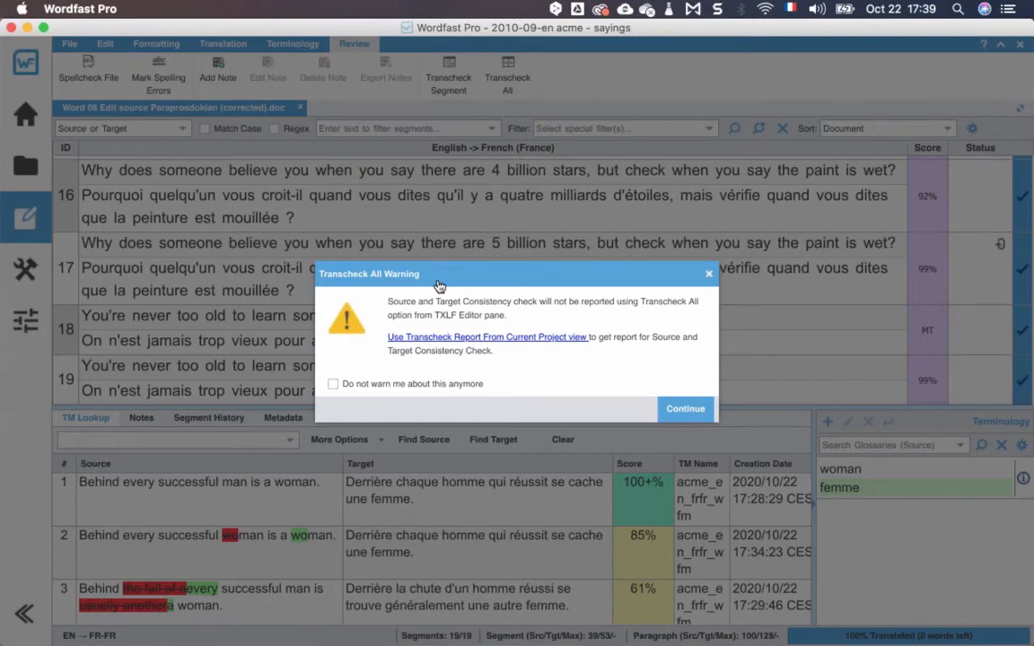
left_click(682, 411)
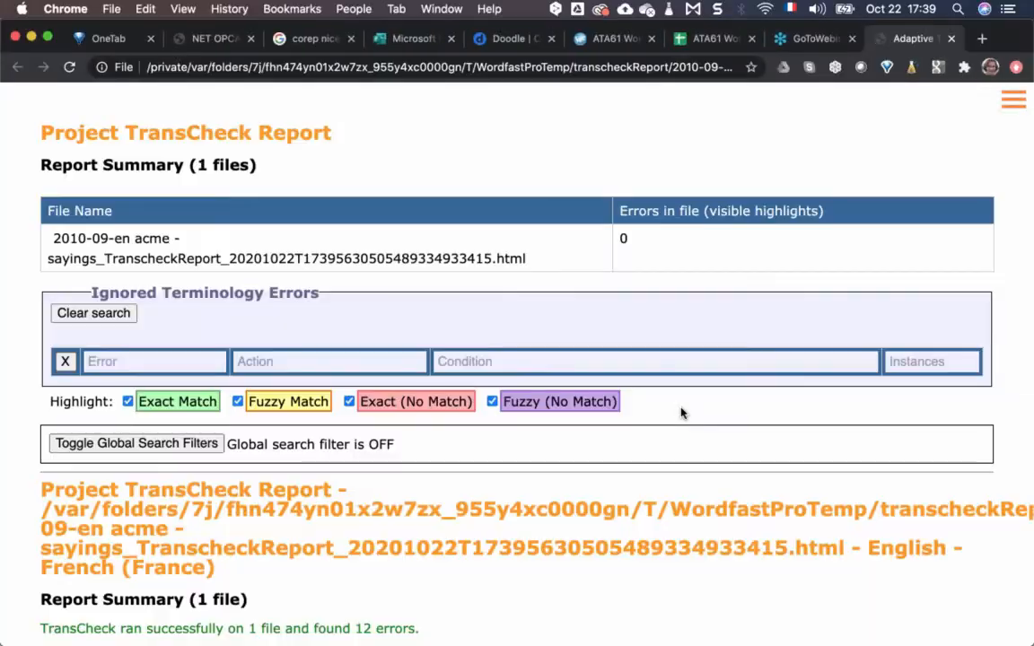
- Examine the TransCheck report's file summary and the list of checks with their error totals
scroll(682, 413, "down", 3)
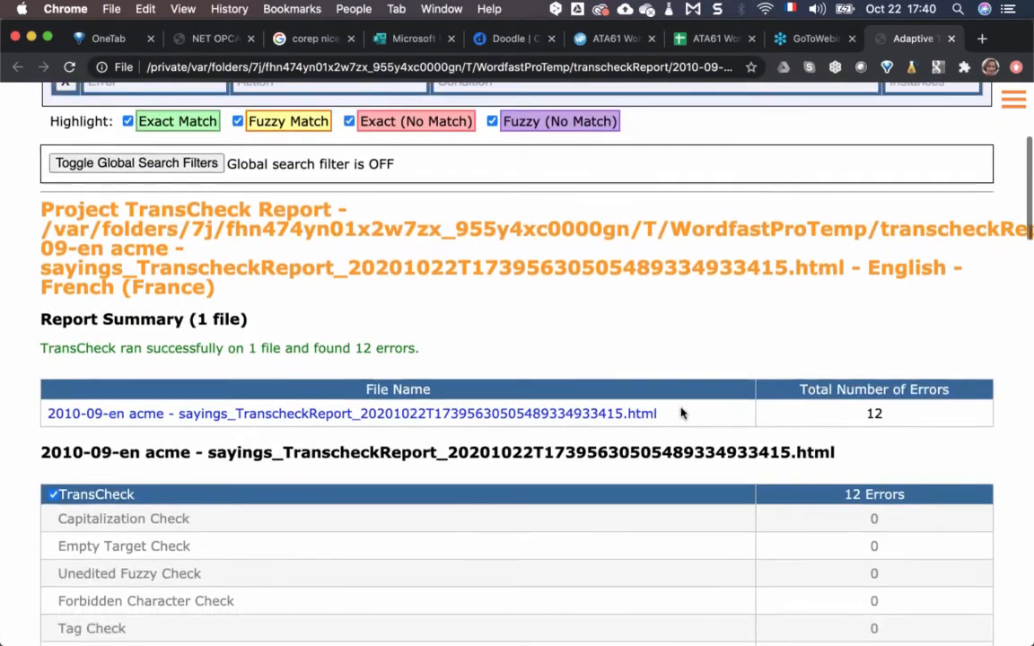
scroll(682, 412, "up", 3)
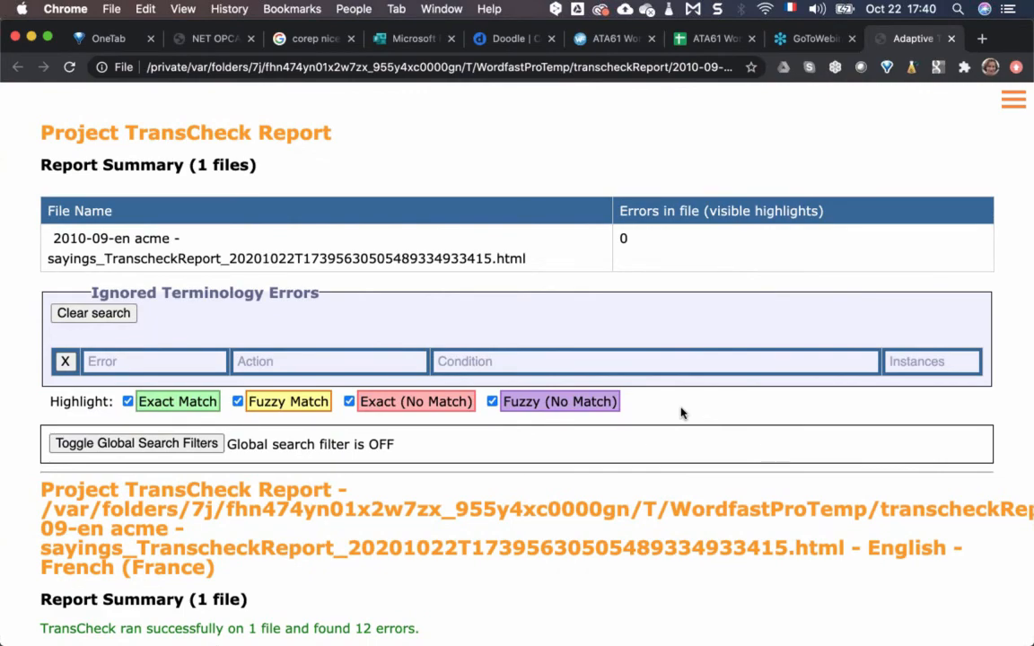
scroll(681, 413, "down", 5)
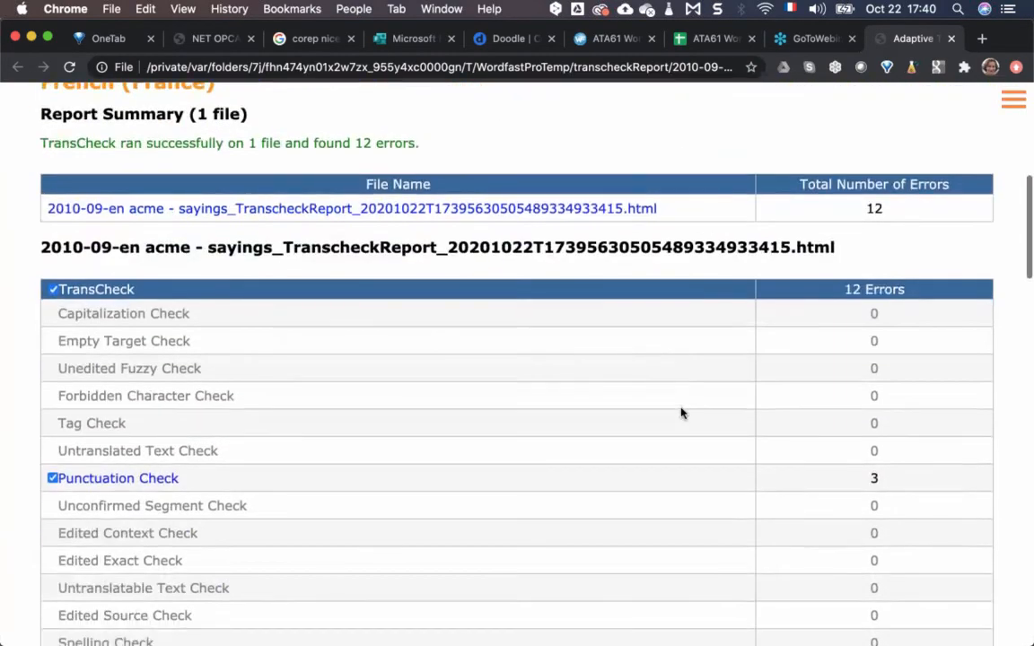
scroll(682, 412, "up", 5)
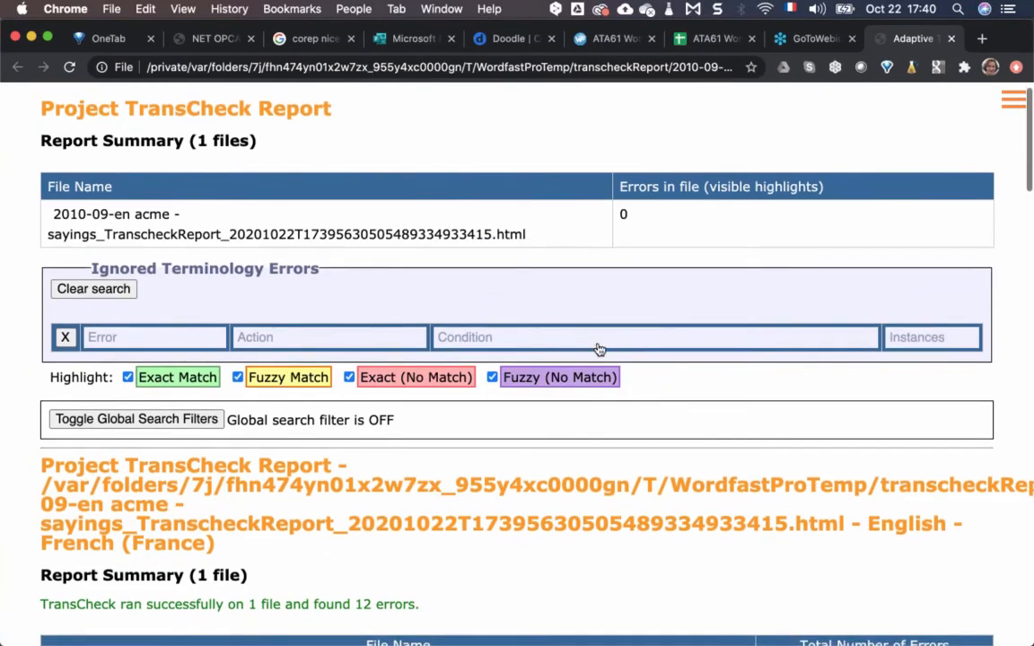
scroll(160, 246, "down", 2)
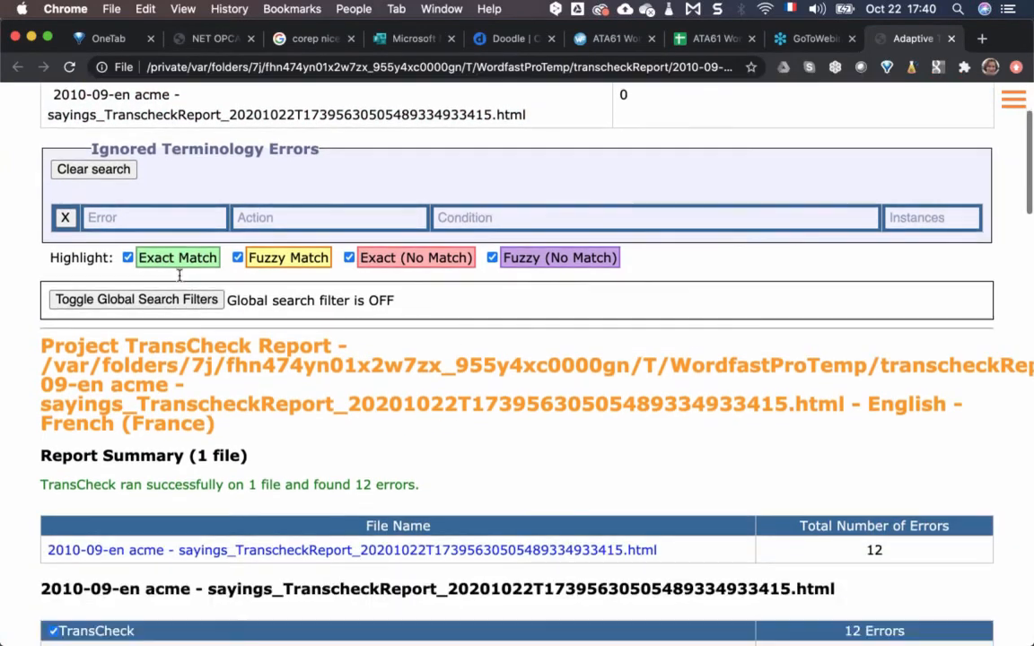
scroll(178, 275, "down", 2)
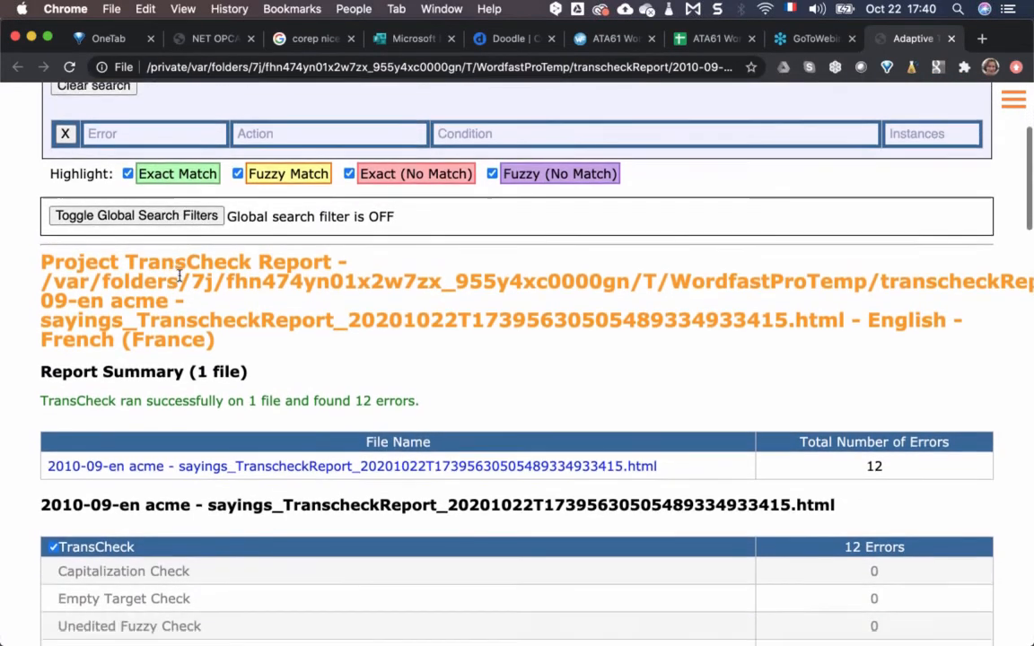
scroll(180, 278, "up", 4)
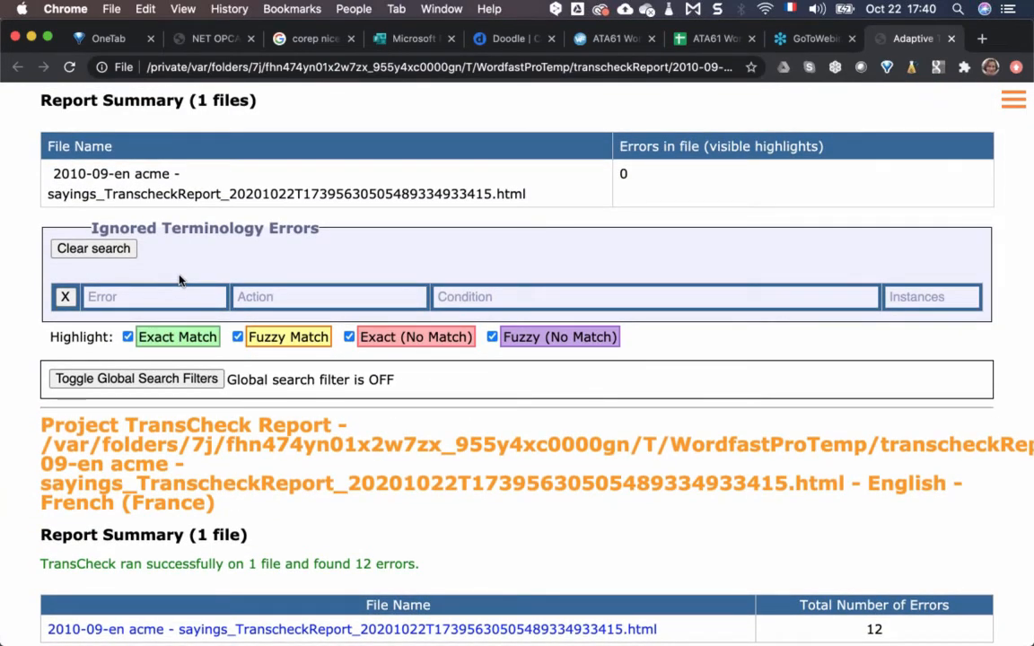
scroll(178, 281, "down", 6)
scroll(178, 280, "down", 6)
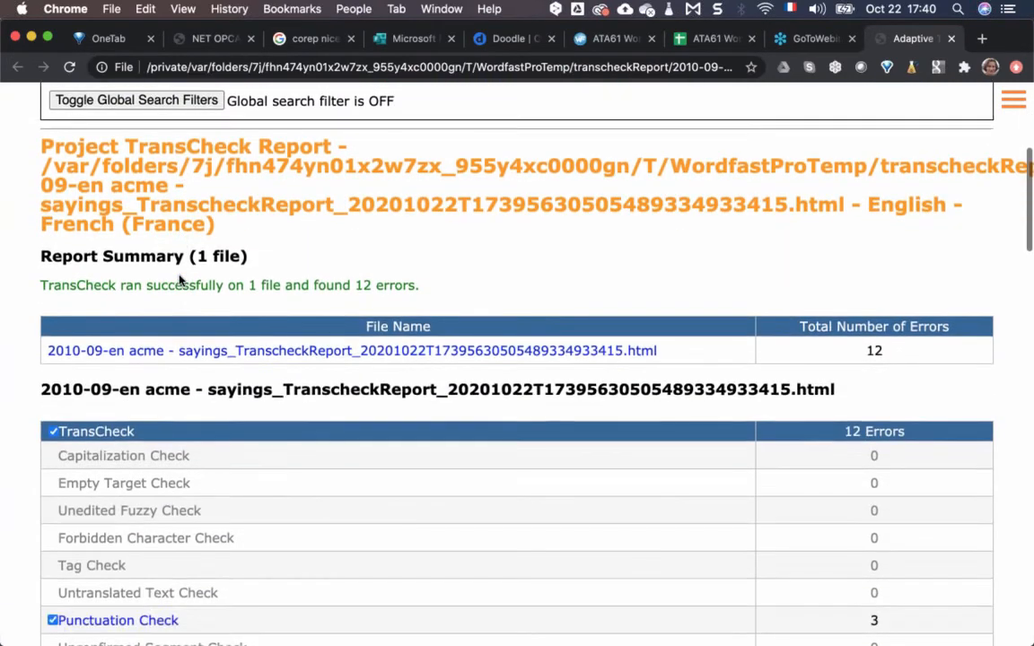
scroll(179, 281, "down", 9)
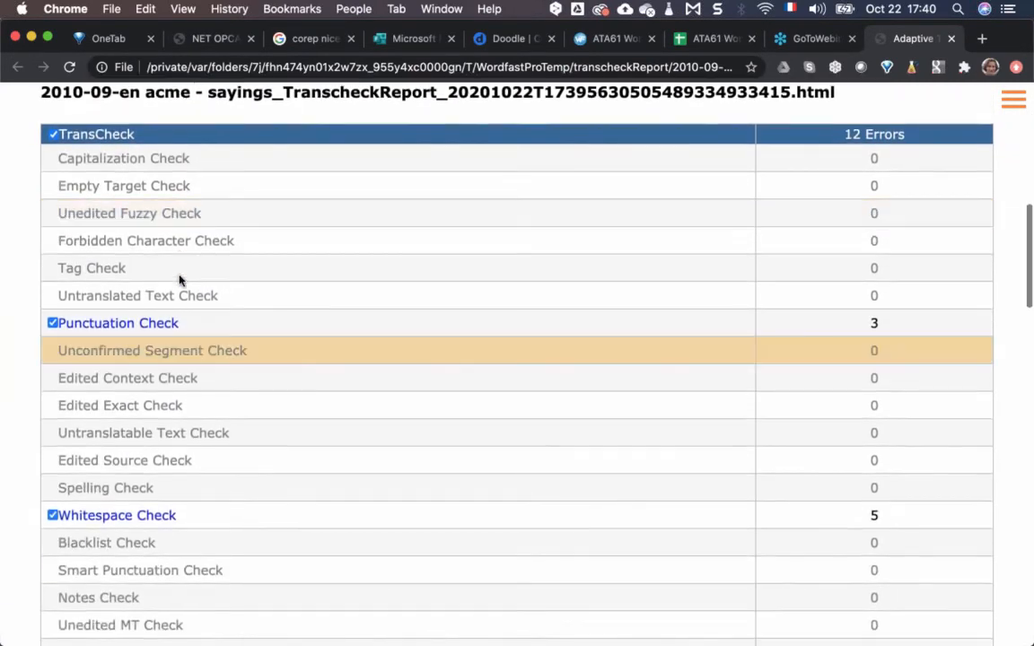
scroll(178, 281, "down", 2)
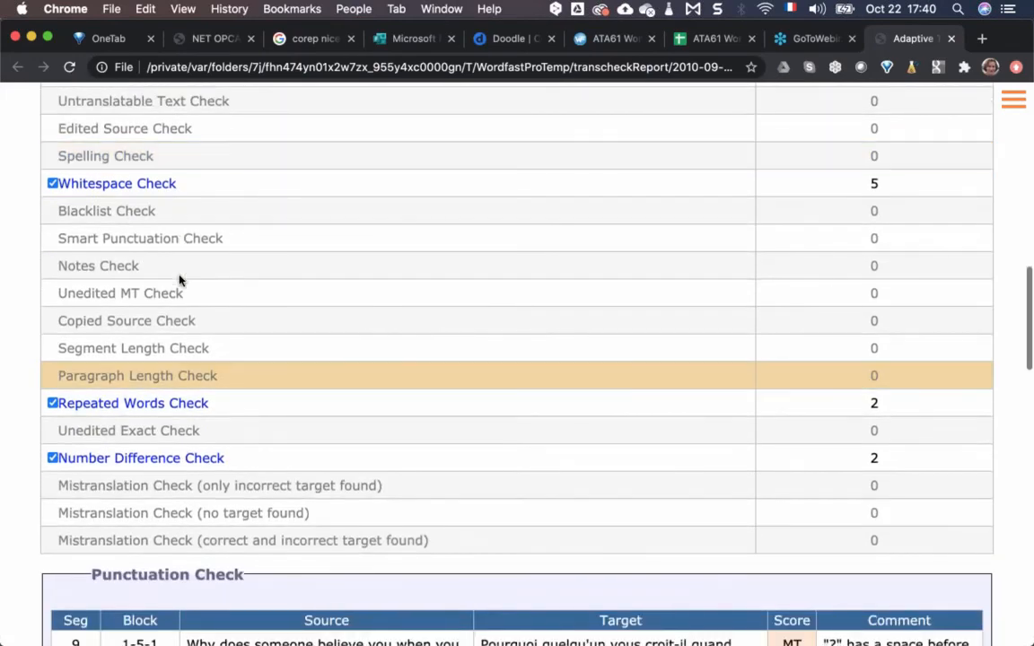
scroll(178, 281, "up", 11)
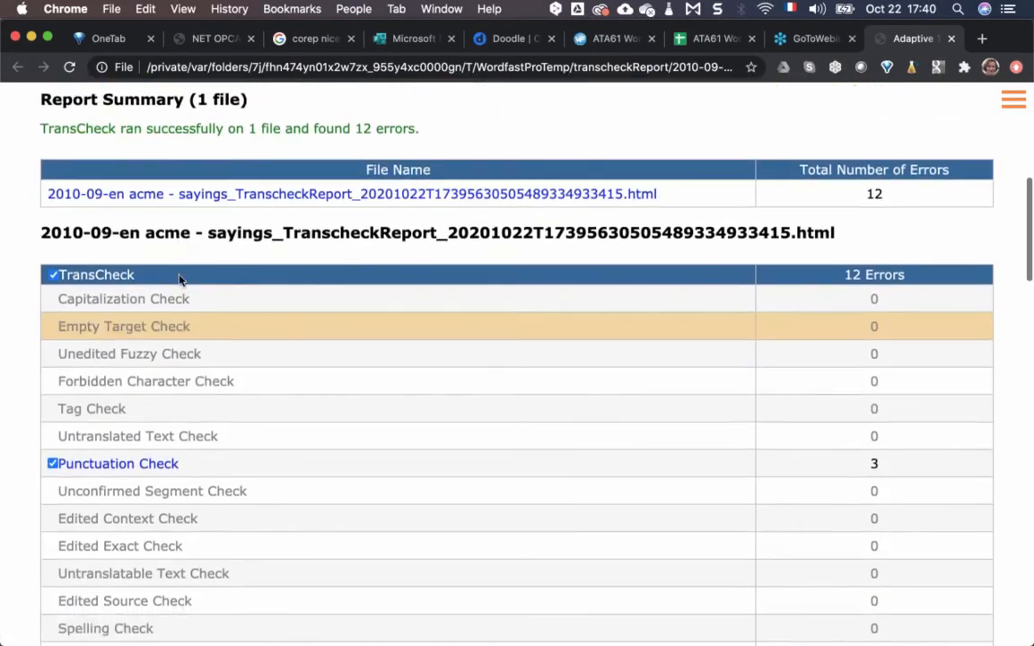
scroll(179, 281, "down", 3)
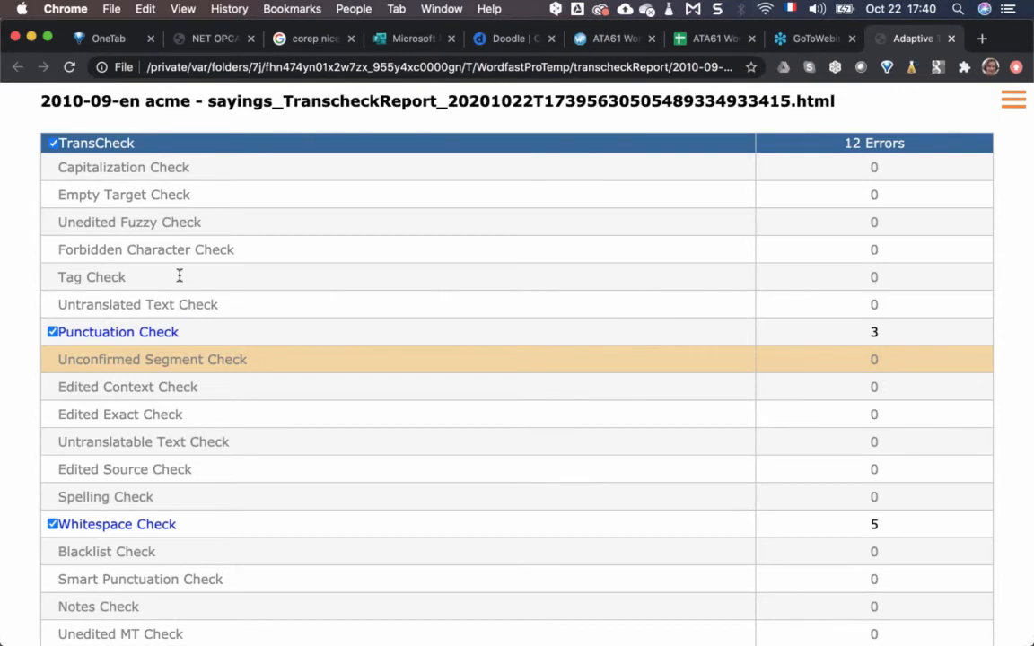
scroll(179, 276, "down", 1)
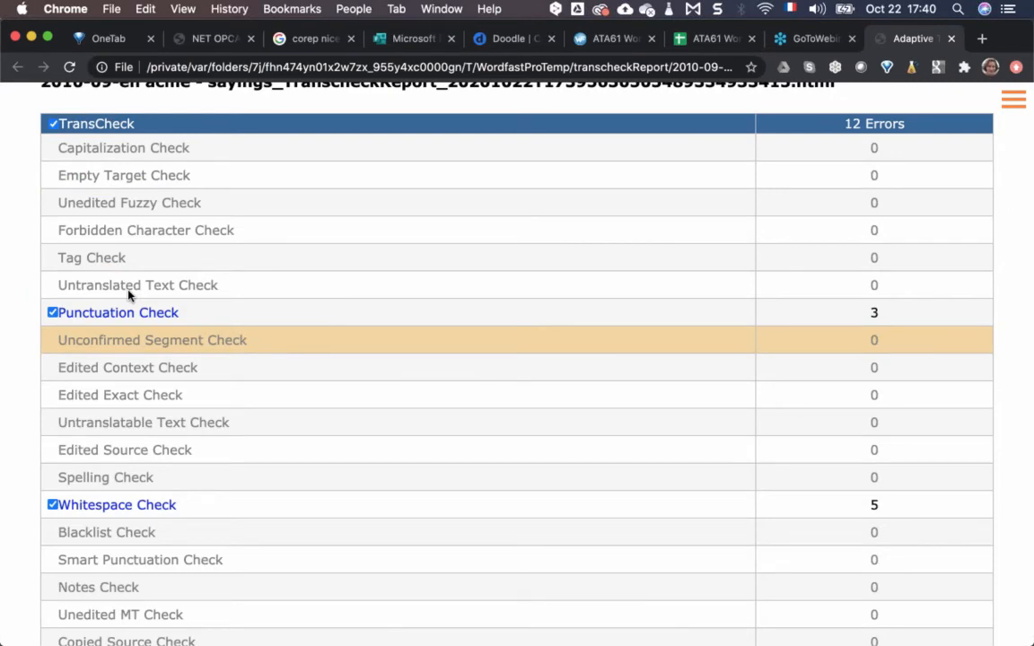
- Switch back to Wordfast Pro, dismiss the Transcheck Summary, and cancel a second Transcheck All run at its warning
key("super+Tab")
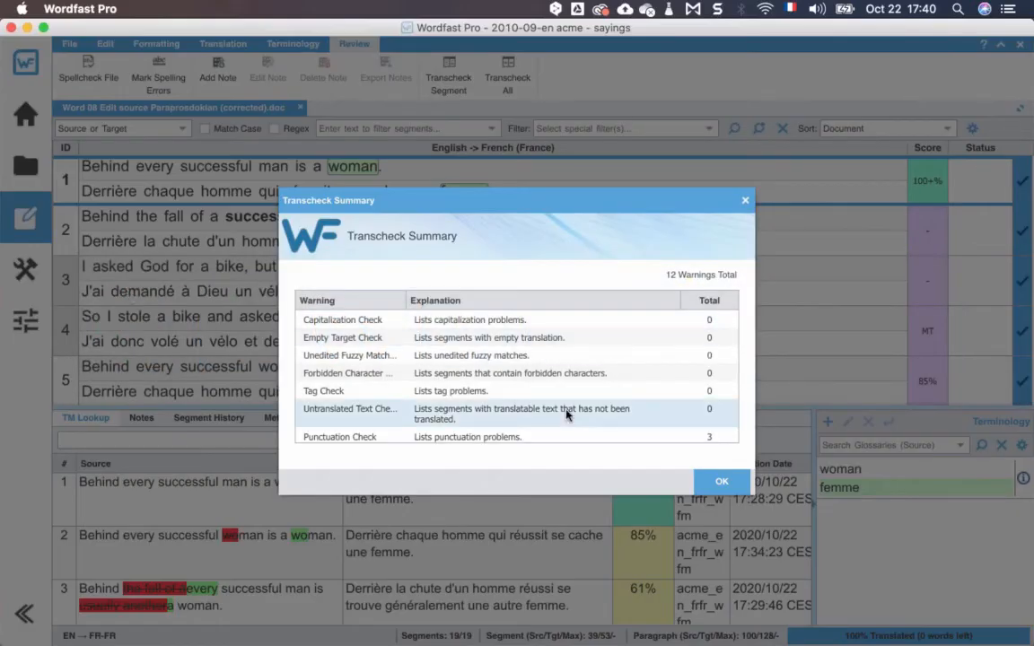
left_click(720, 482)
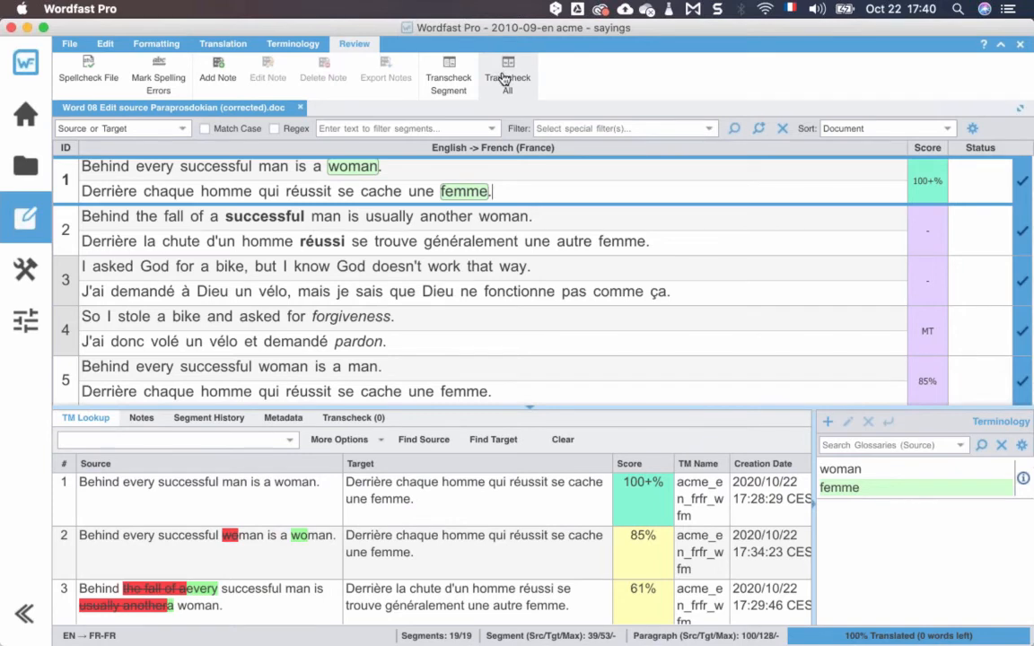
left_click(505, 79)
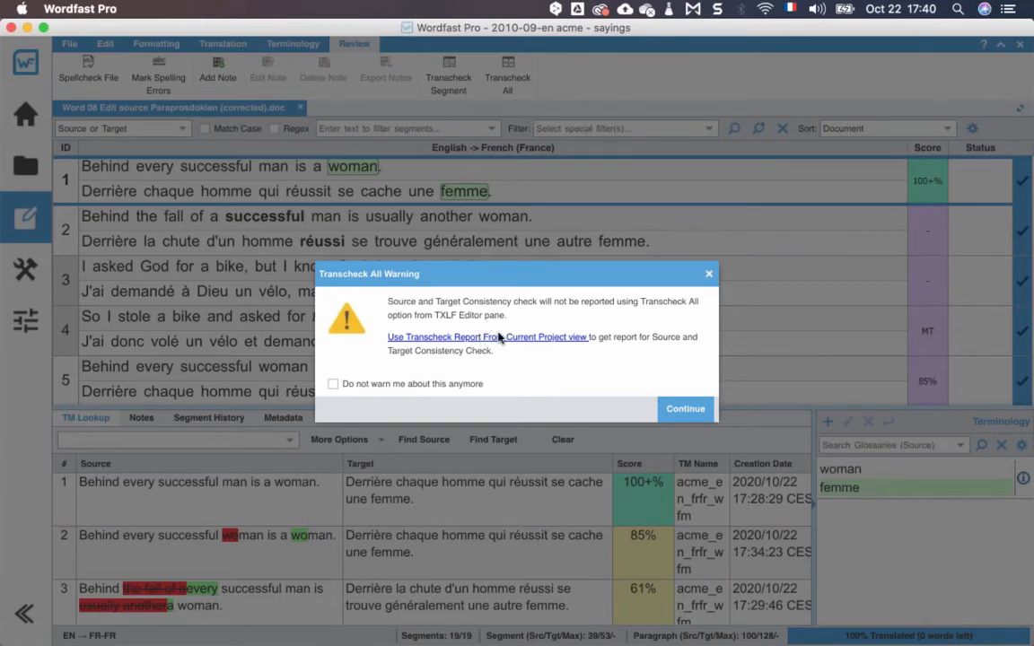
left_click(709, 273)
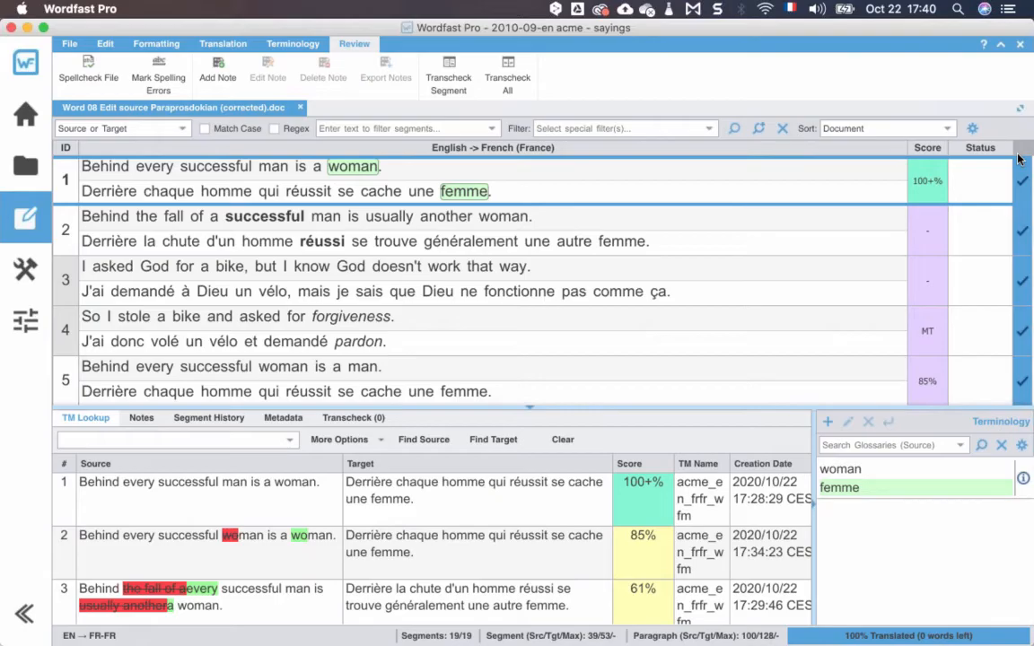
- Open the current project's Transcheck preferences and review the segment content, segment status and reference checks
key("super+comma")
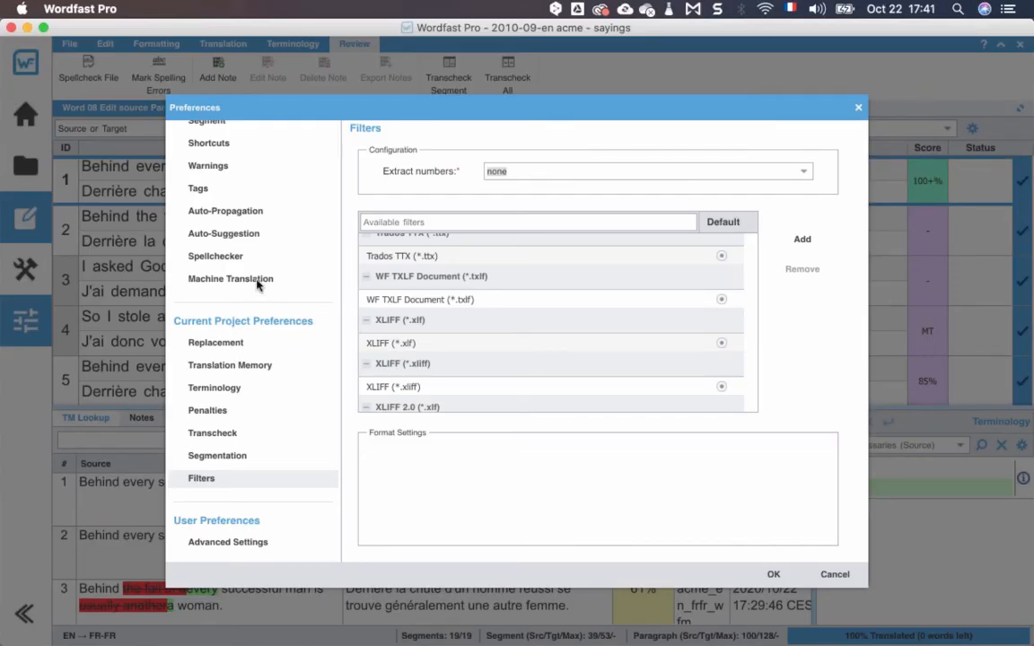
scroll(258, 284, "up", 1)
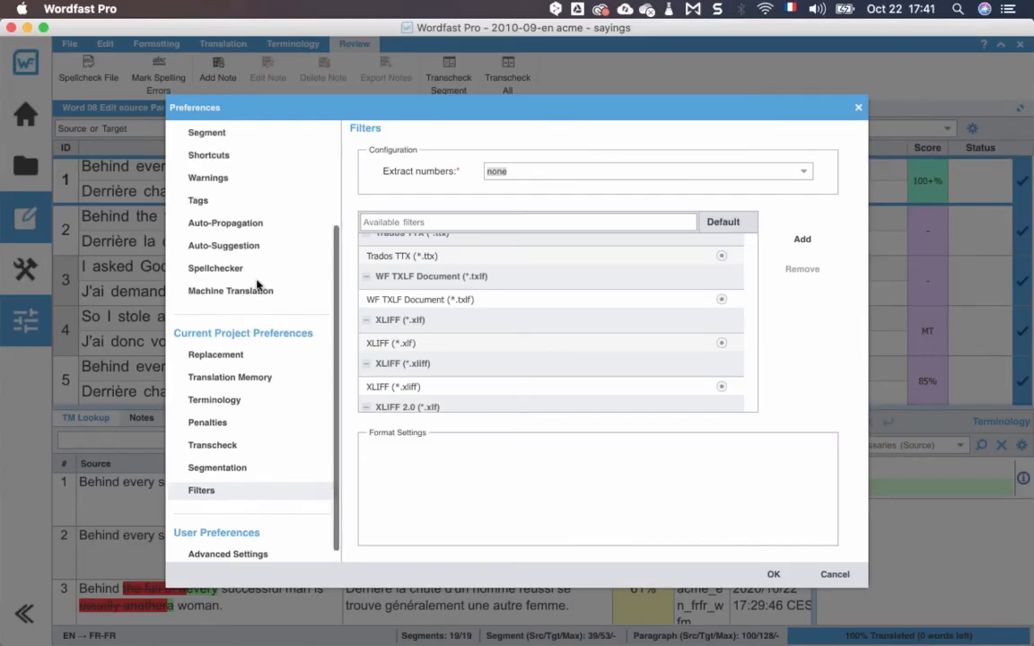
left_click(220, 447)
scroll(446, 379, "down", 10)
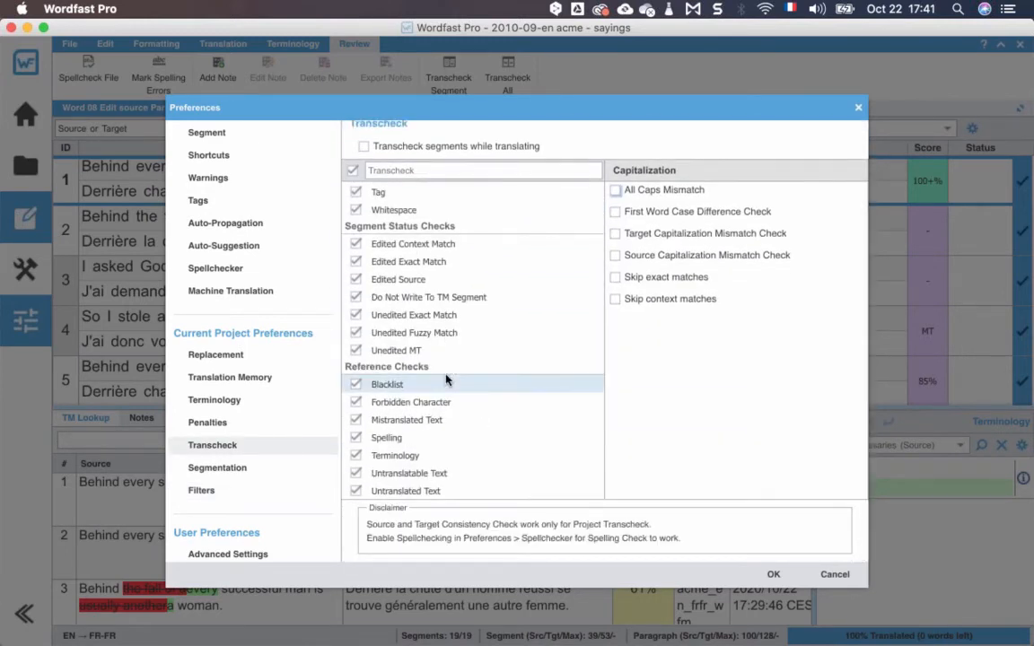
scroll(446, 380, "up", 10)
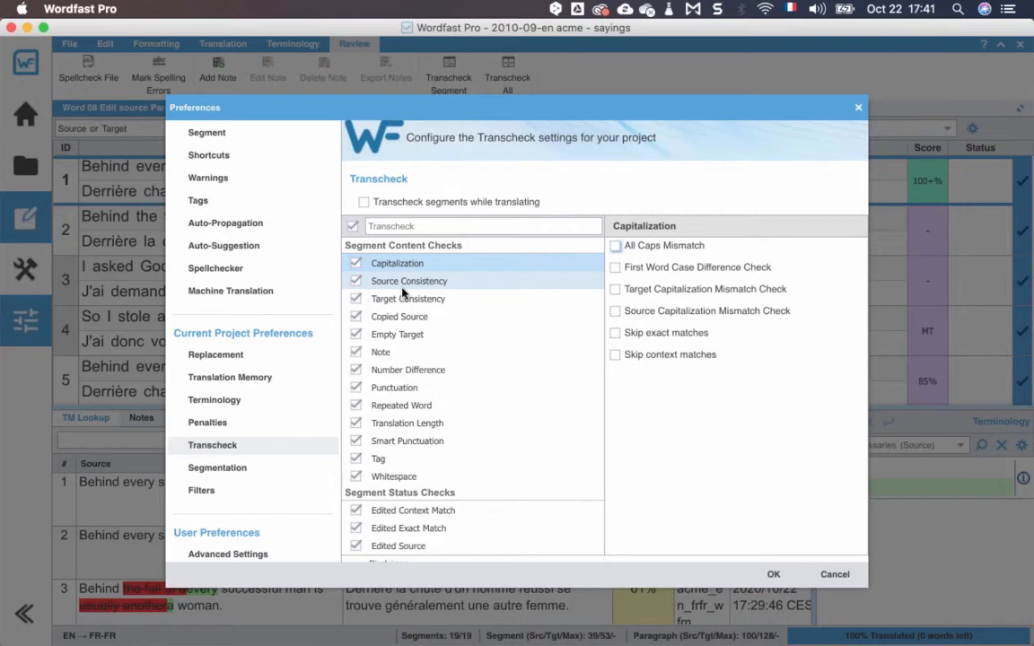
scroll(399, 385, "down", 5)
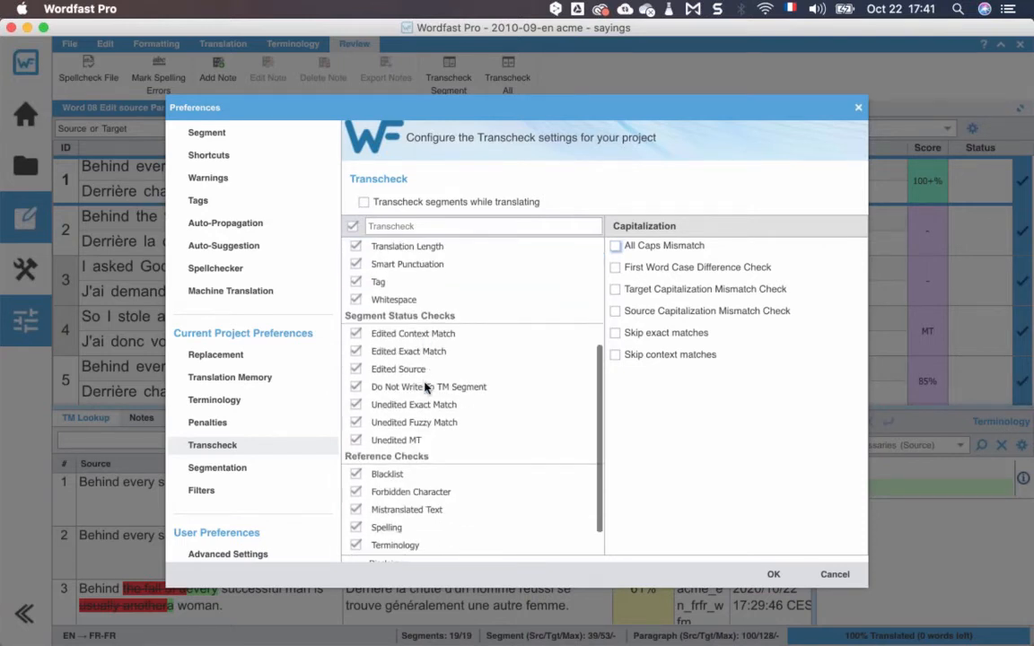
scroll(422, 387, "down", 3)
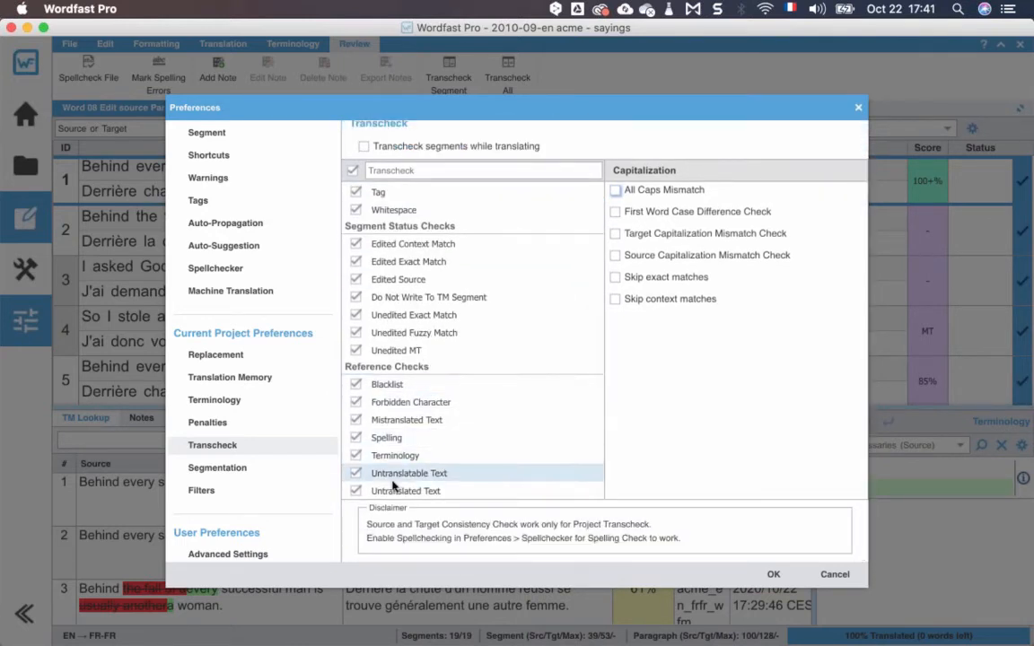
- Disable the Untranslated Text reference check for Transcheck and save the preferences
left_click(358, 492)
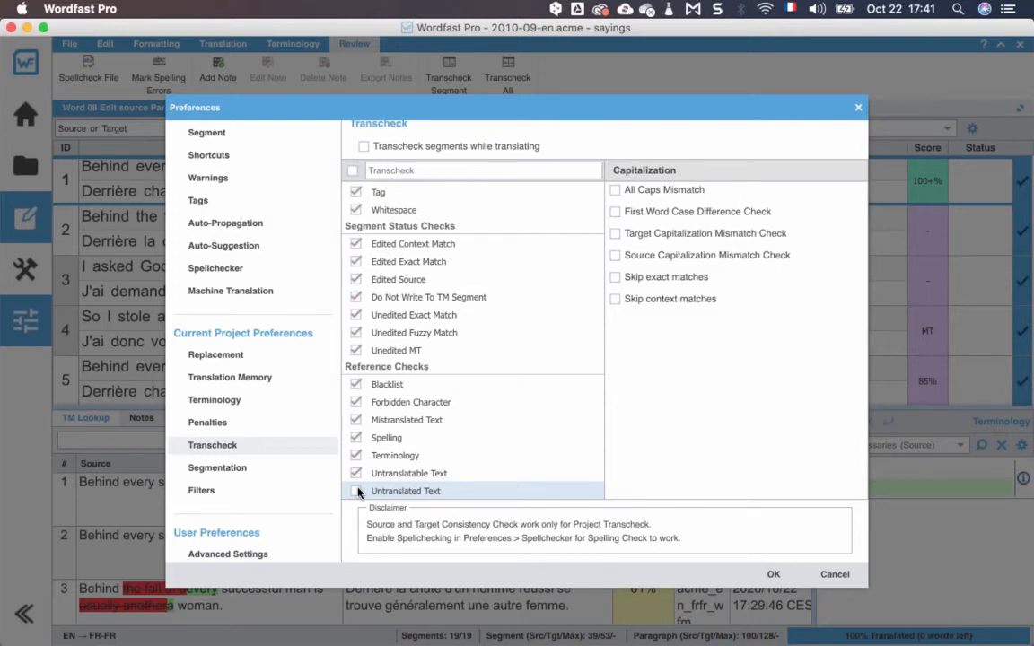
left_click(772, 575)
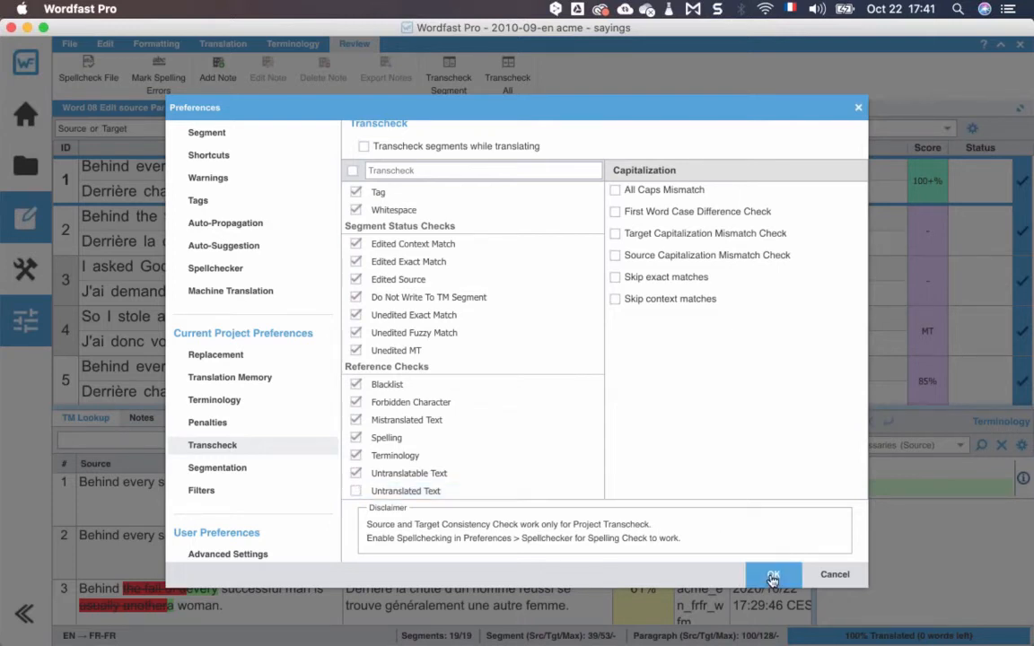
scroll(477, 348, "up", 5)
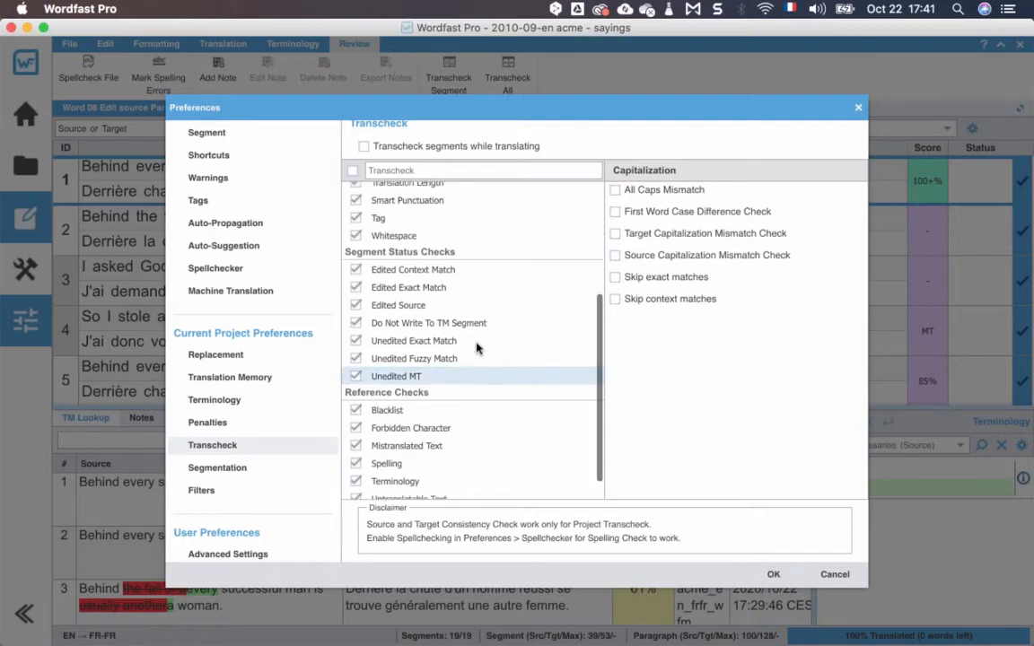
scroll(476, 348, "up", 1)
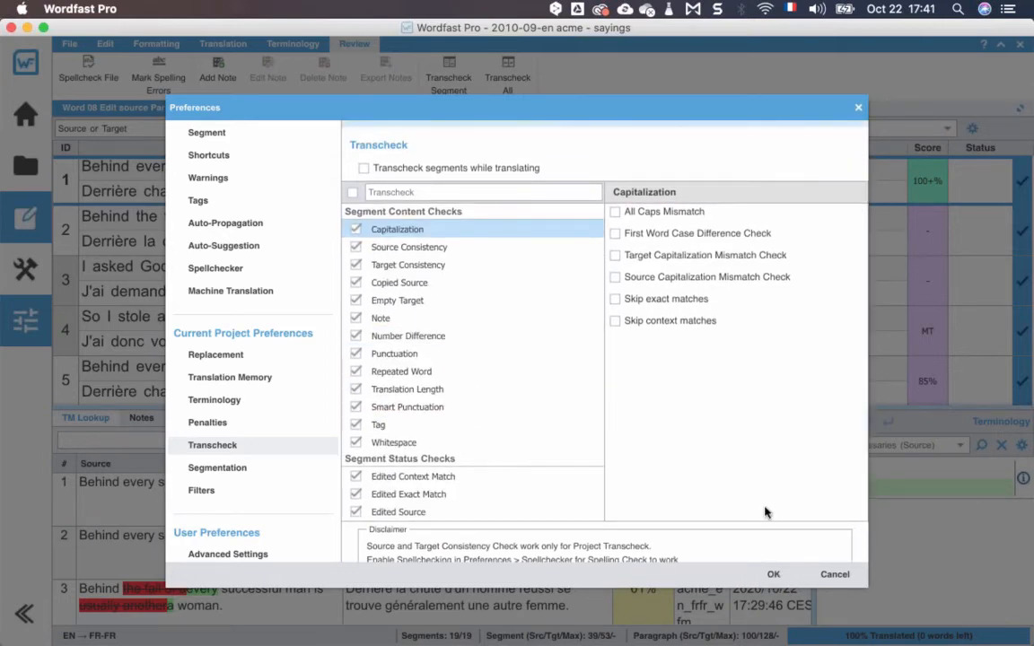
left_click(772, 574)
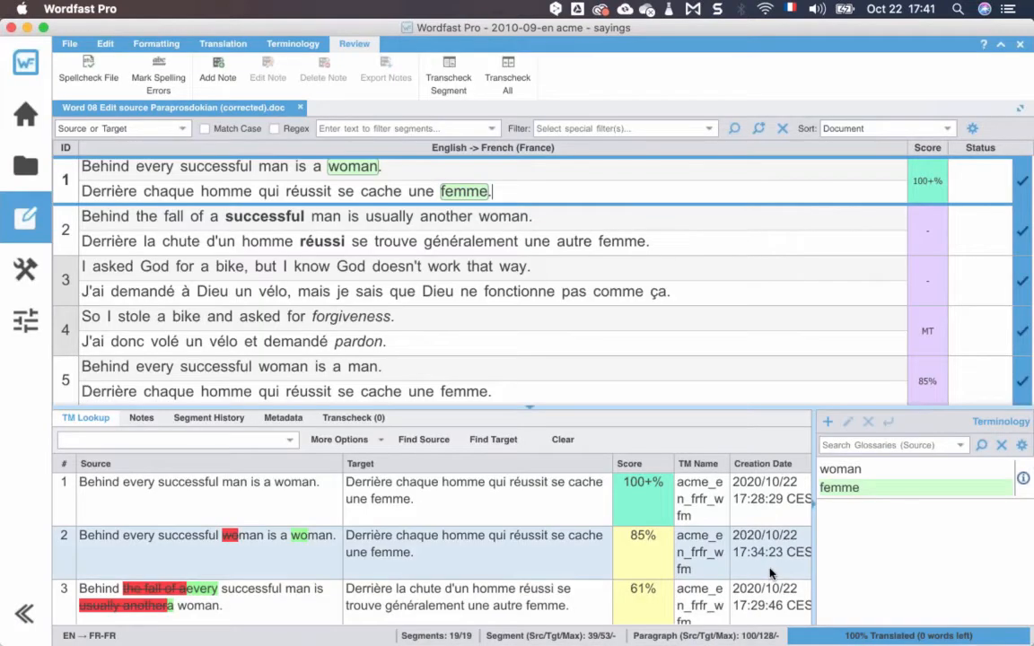
- Switch to the TransCheck report in Chrome and examine the Punctuation Check entries for segments 9, 16 and 17
key("super+Tab")
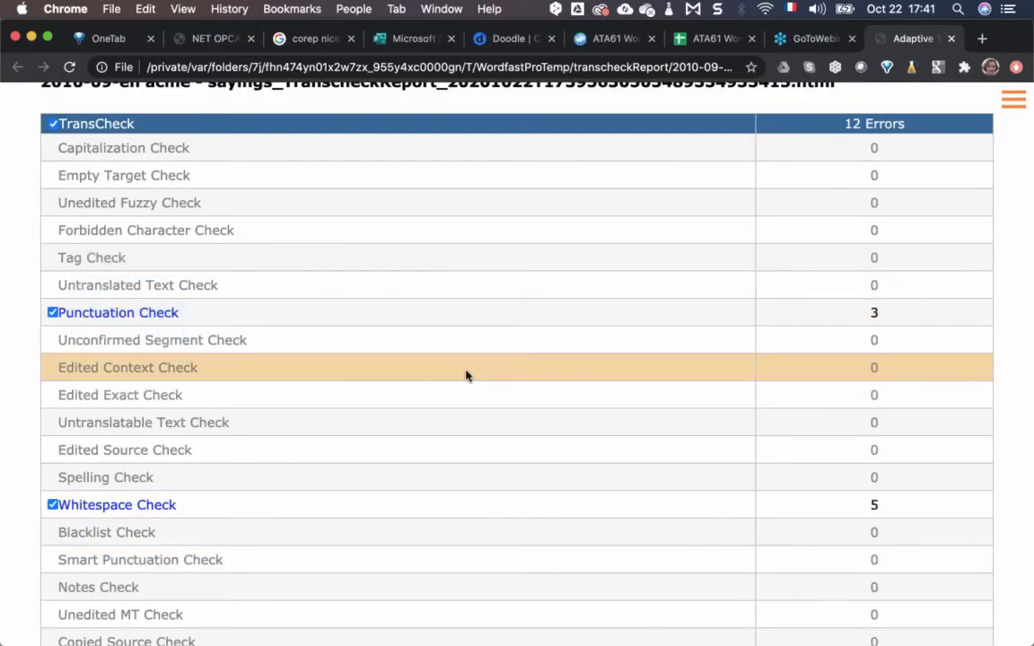
scroll(466, 376, "down", 1)
scroll(466, 376, "down", 15)
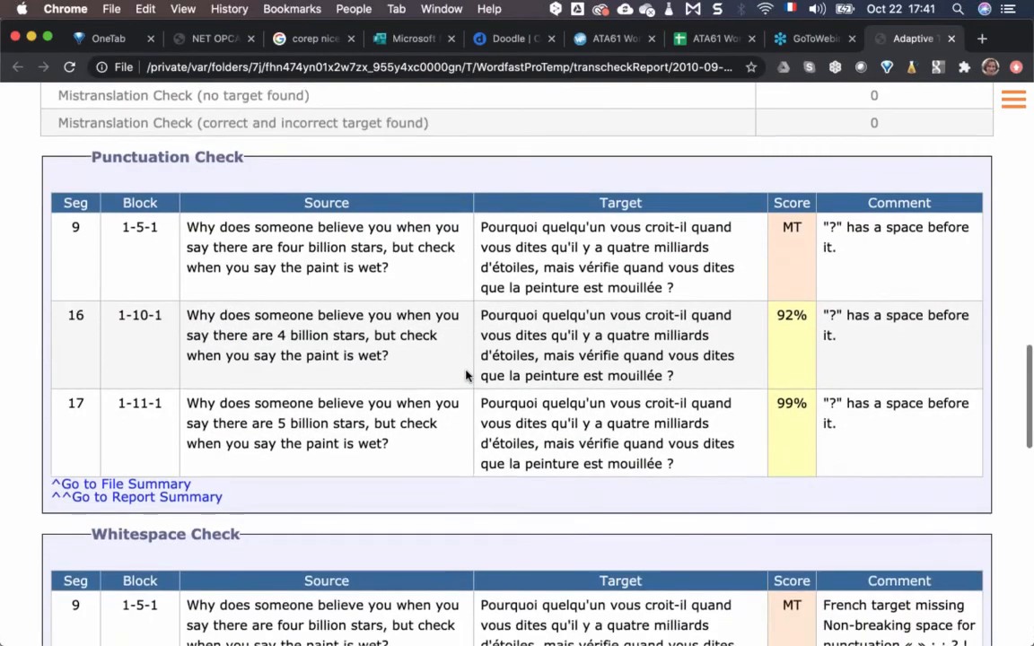
scroll(465, 376, "down", 1)
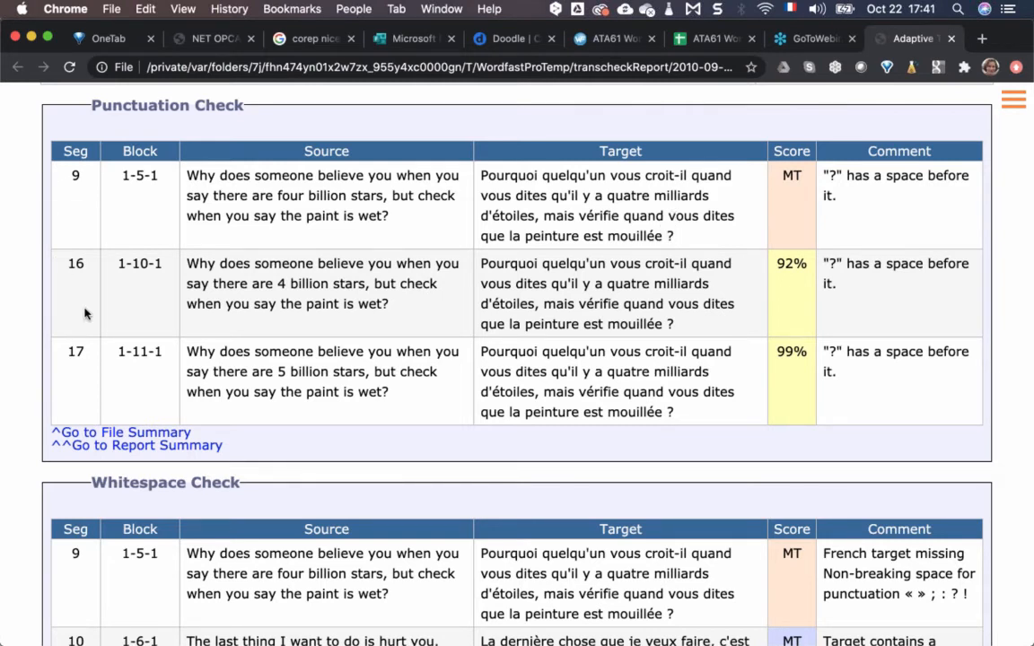
- Switch to Wordfast Pro, go to segment 9, and replace the space before the target's question mark with a non-breaking space
key("super+Tab")
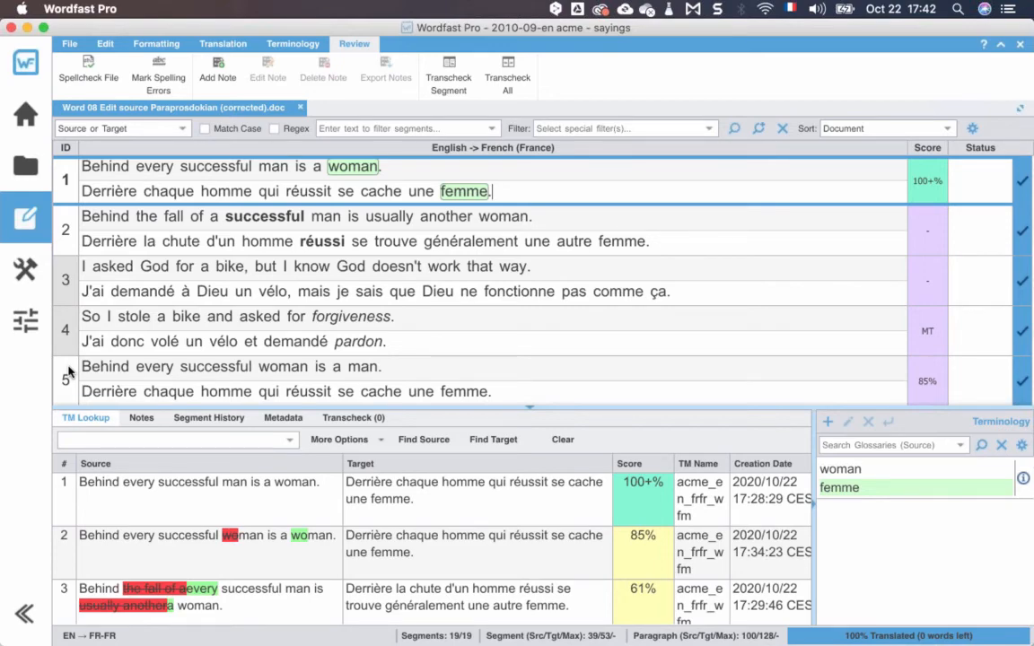
key("super+g")
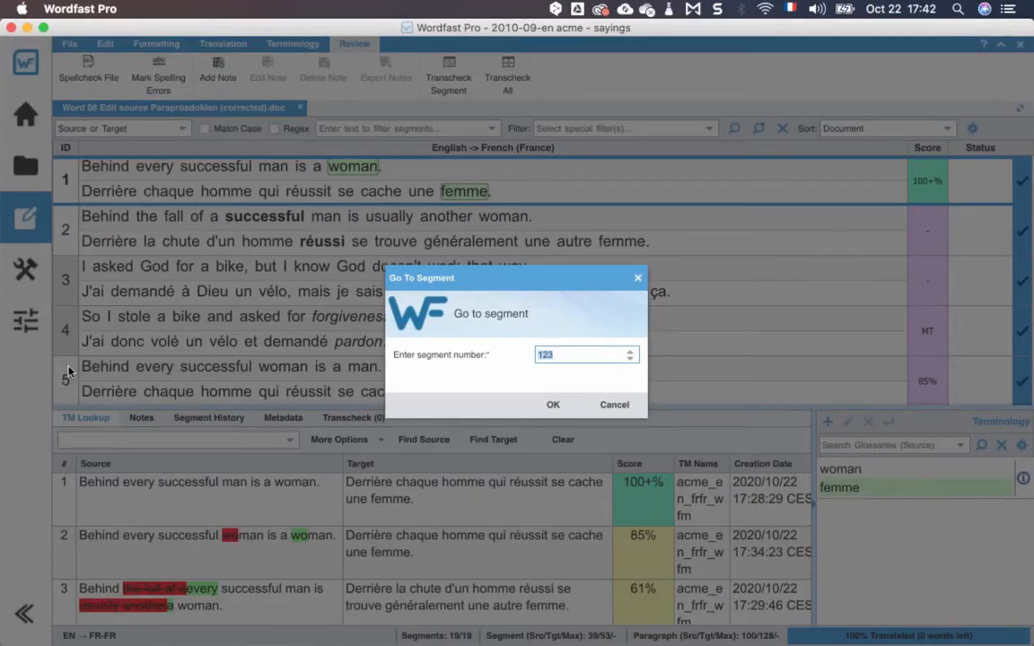
key("super+Tab")
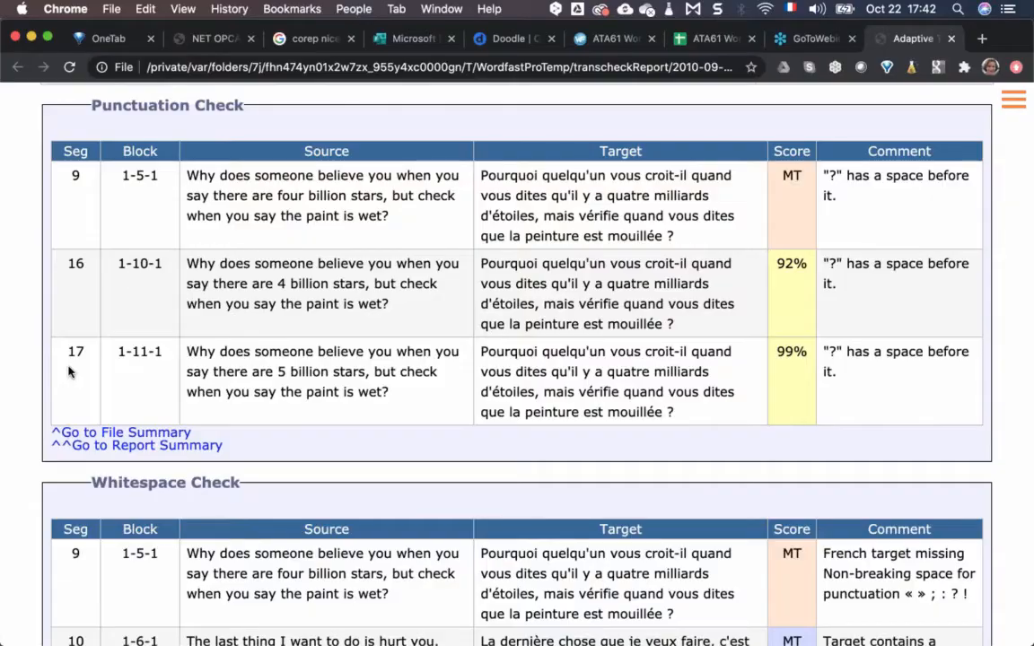
key("super+Tab")
type("9")
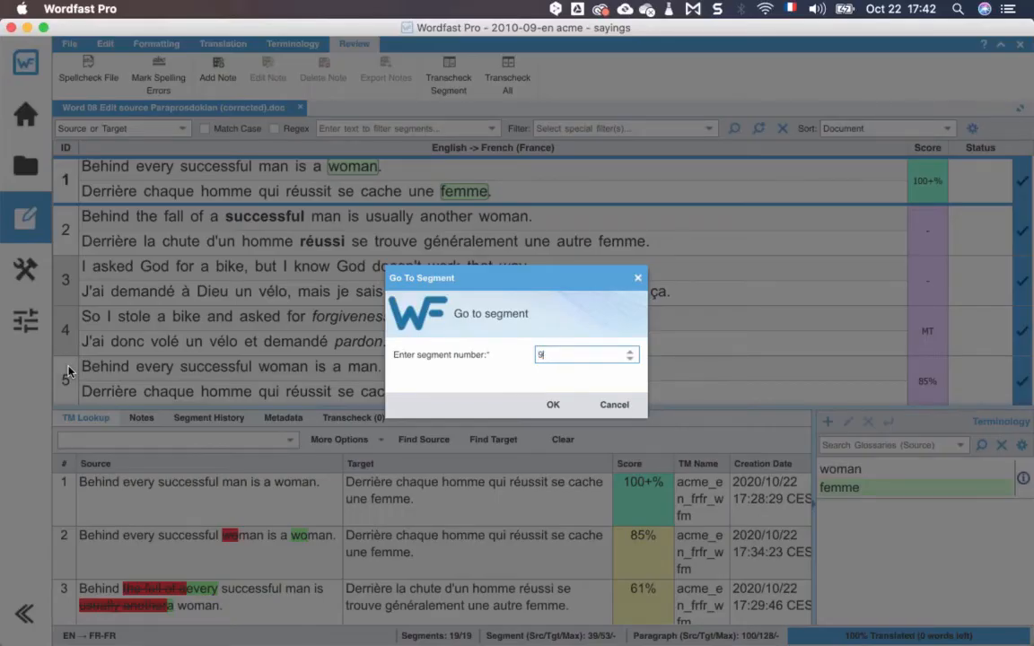
key("Return")
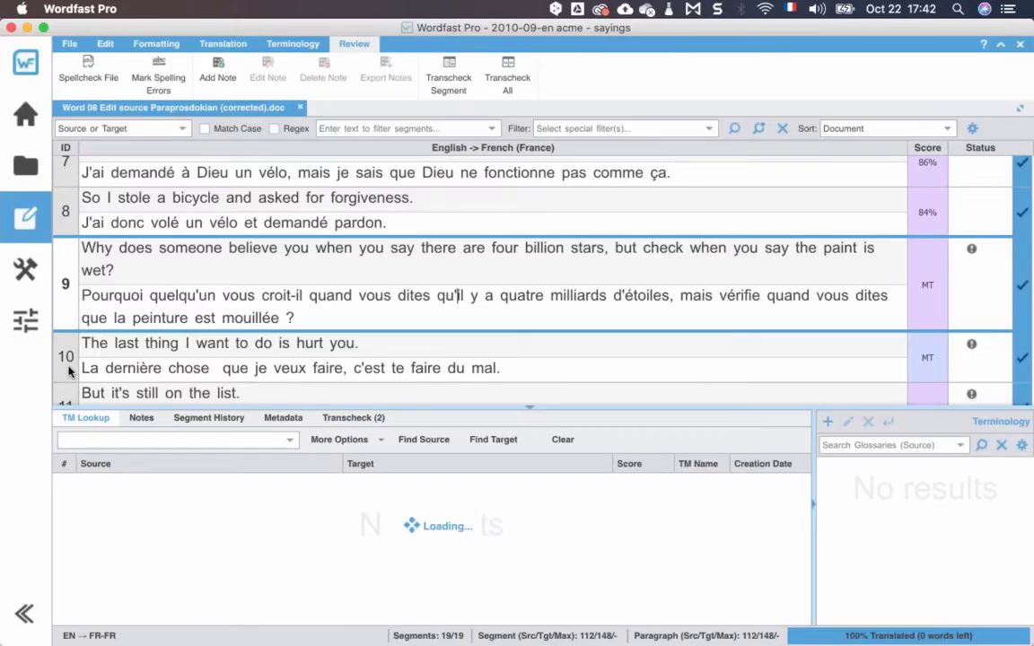
left_click(286, 317)
key("BackSpace")
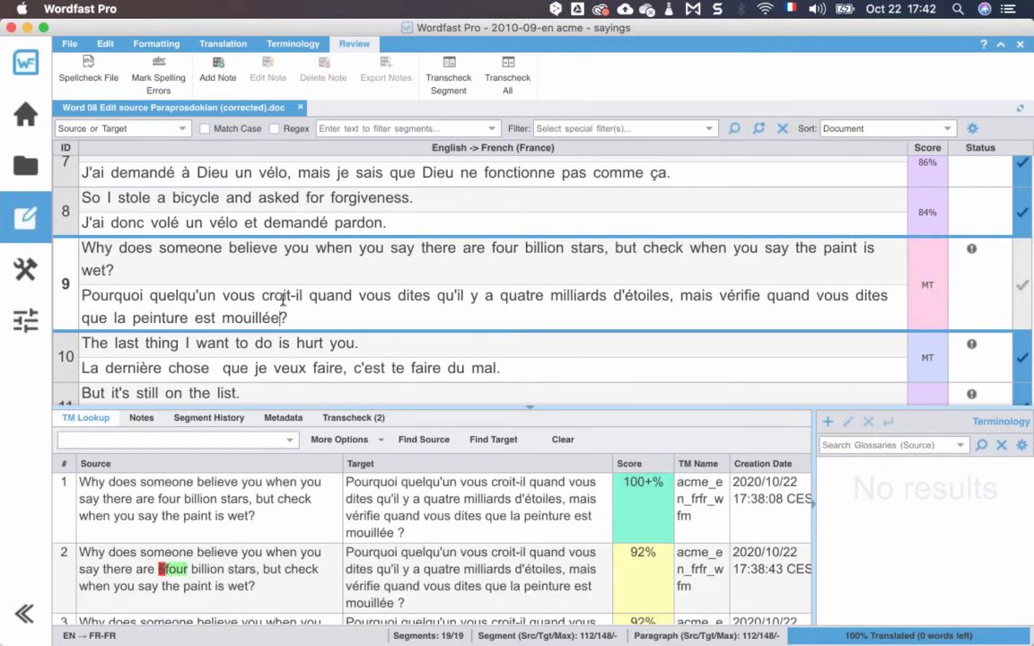
left_click(106, 47)
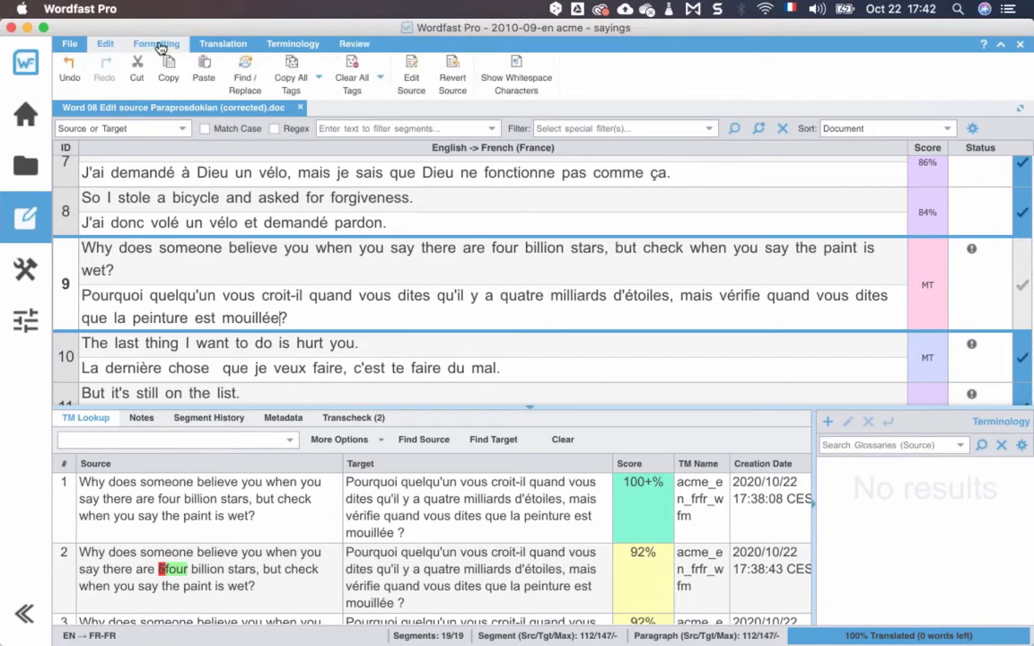
left_click(159, 47)
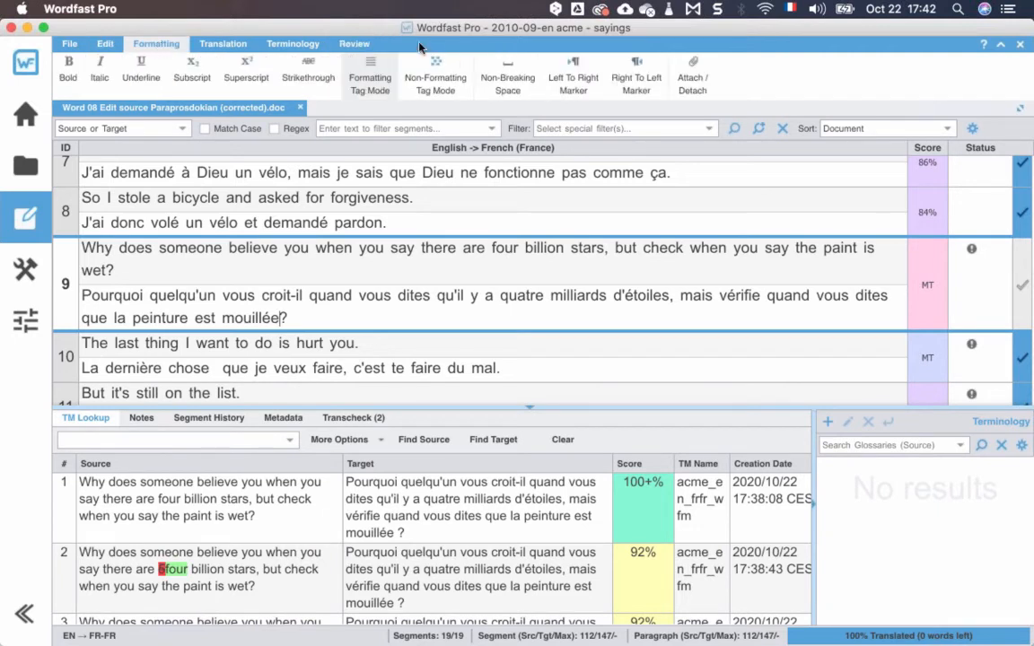
left_click(507, 78)
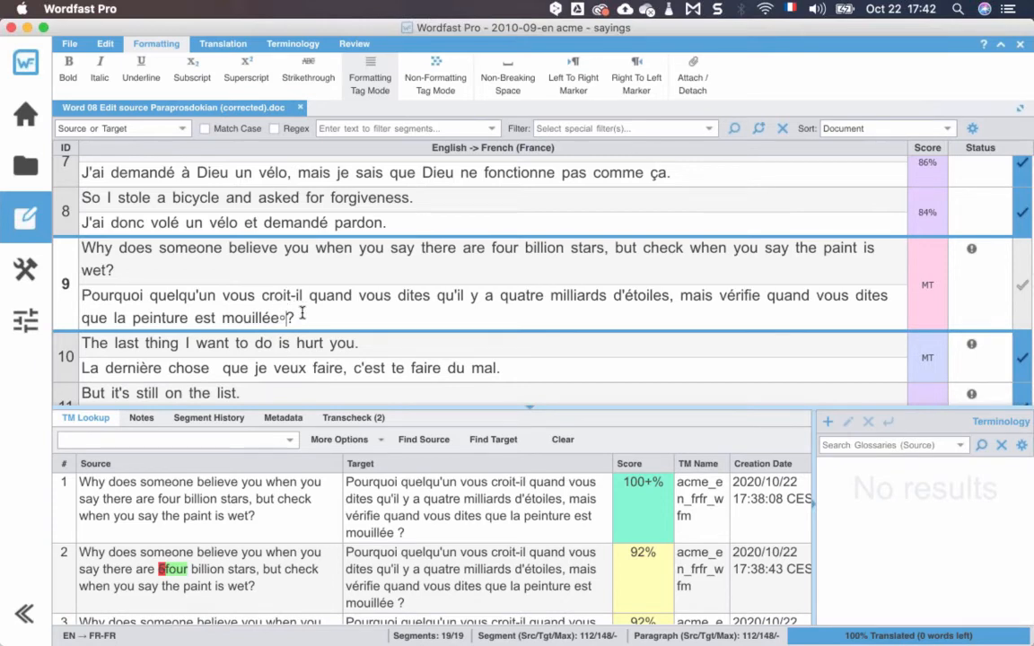
- Go to segment 16 and replace the space before the target's question mark with a non-breaking space
key("super+g")
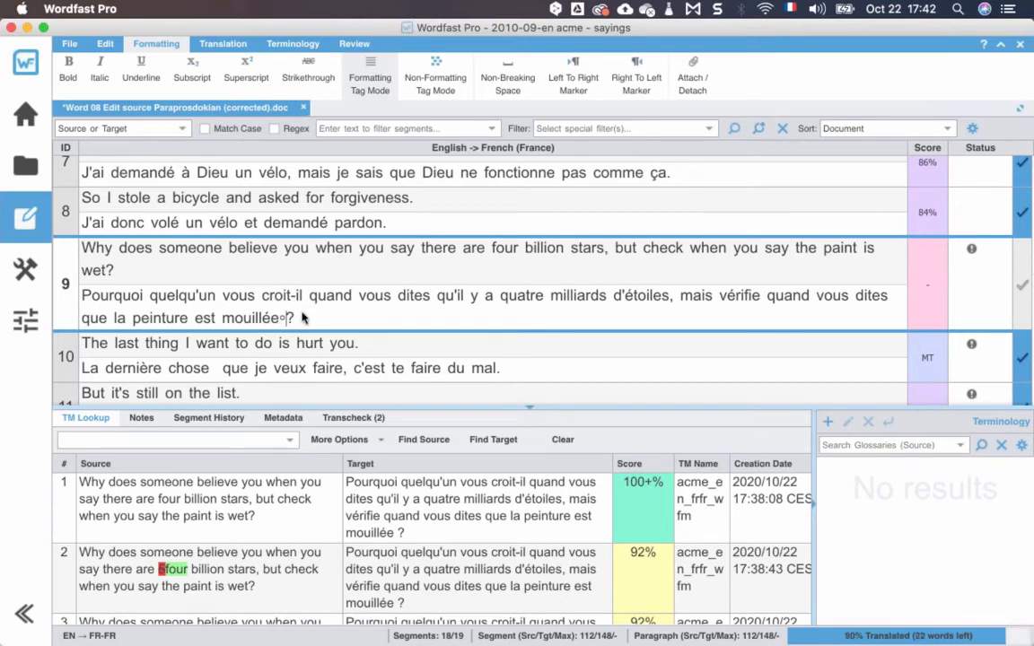
type("16")
key("Return")
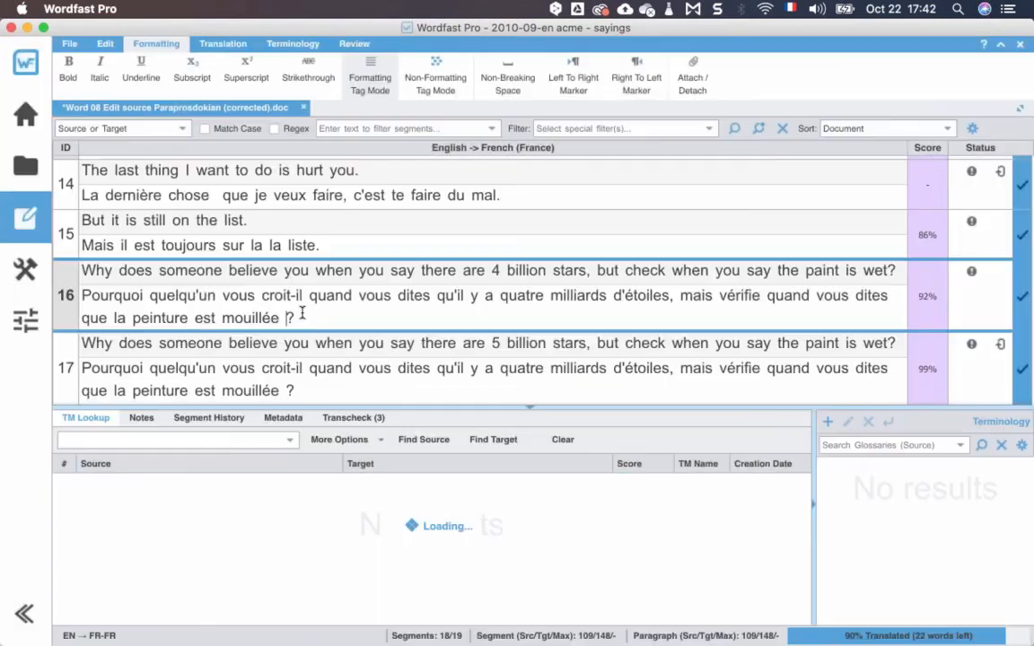
left_click(286, 318)
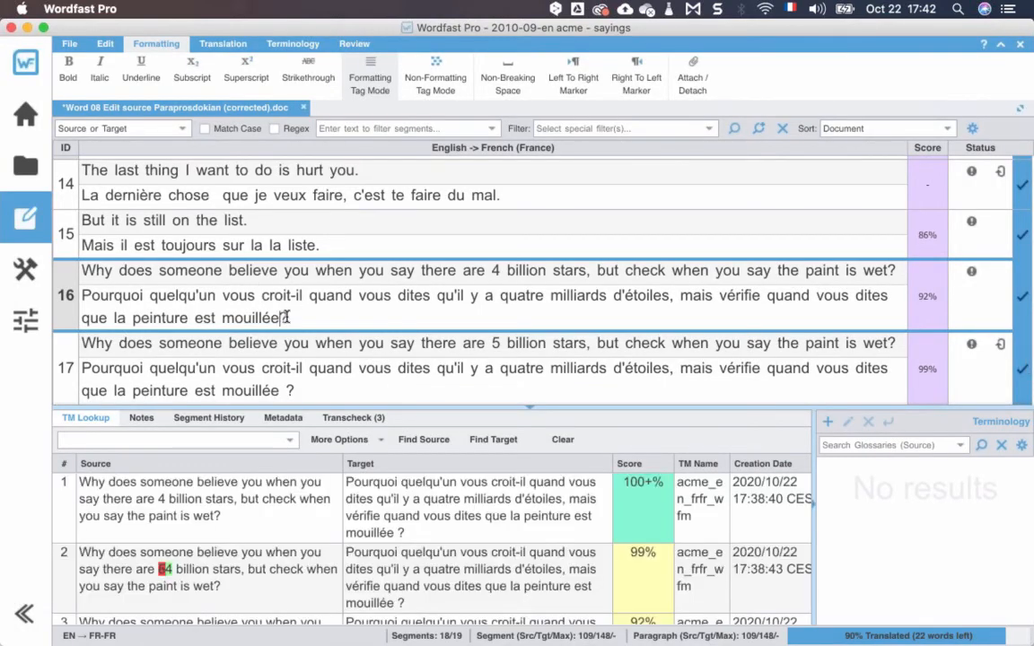
key("BackSpace")
key("ctrl+shift+space")
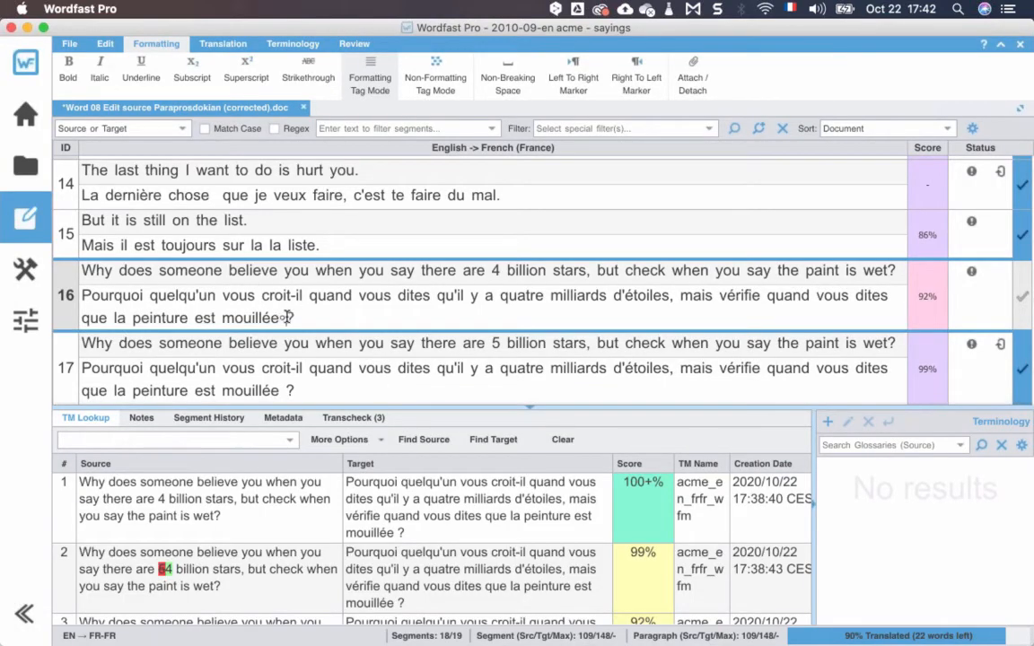
- Replace the space before the question mark in segment 17's target with a non-breaking space
left_click(286, 390)
key("BackSpace")
key("ctrl+shift+space")
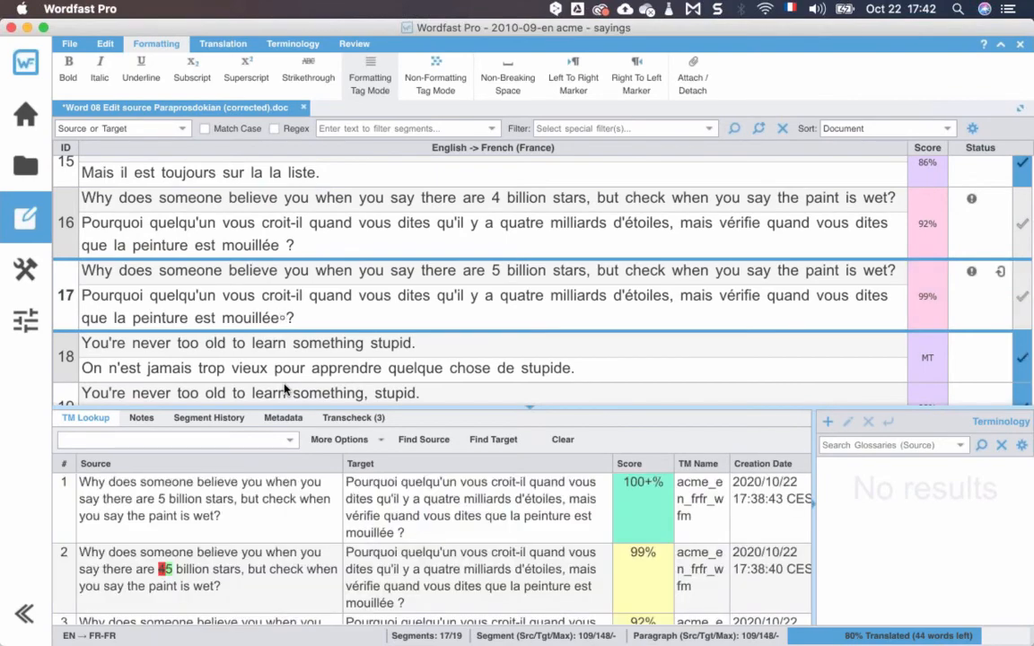
- Consult the Whitespace Check in the Chrome report, return to Wordfast Pro, and delete the extra space after "chose" in segment 10
key("super+Tab")
scroll(284, 388, "down", 7)
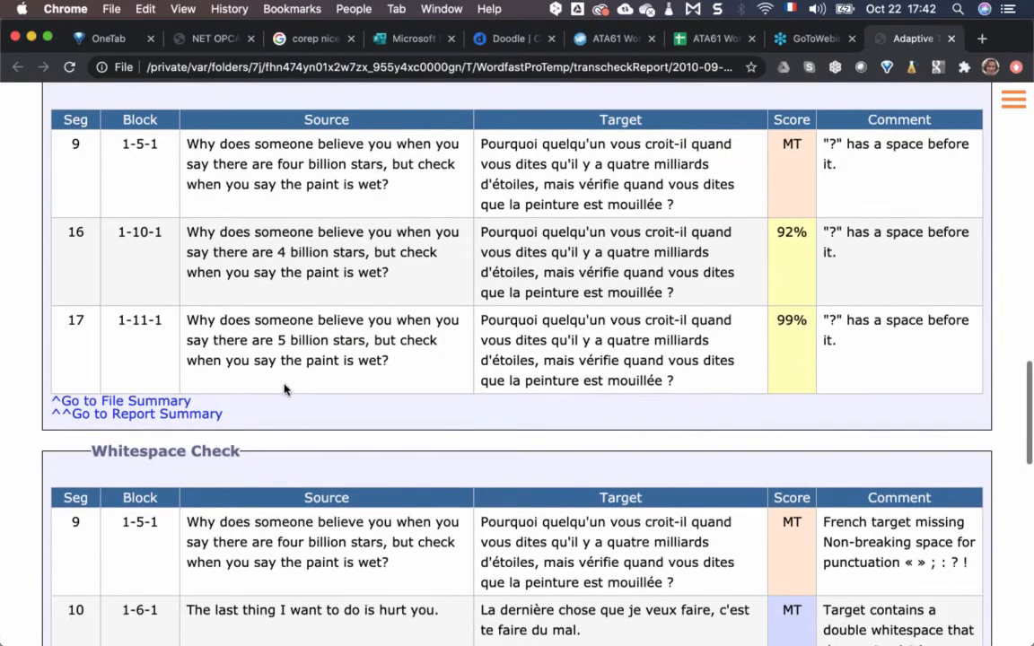
scroll(284, 384, "down", 1)
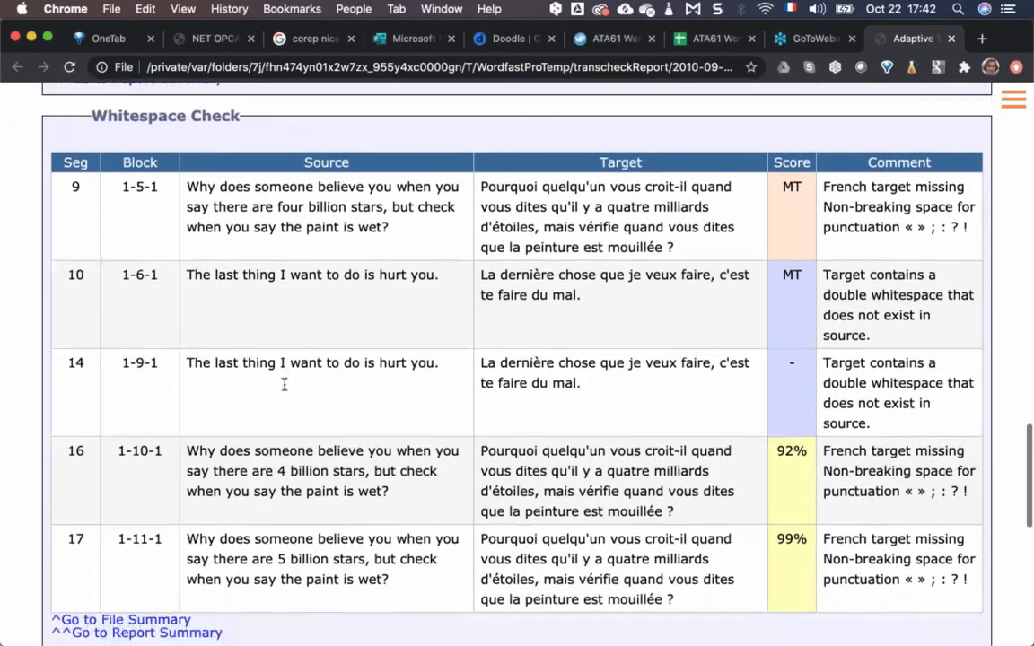
scroll(661, 253, "down", 1)
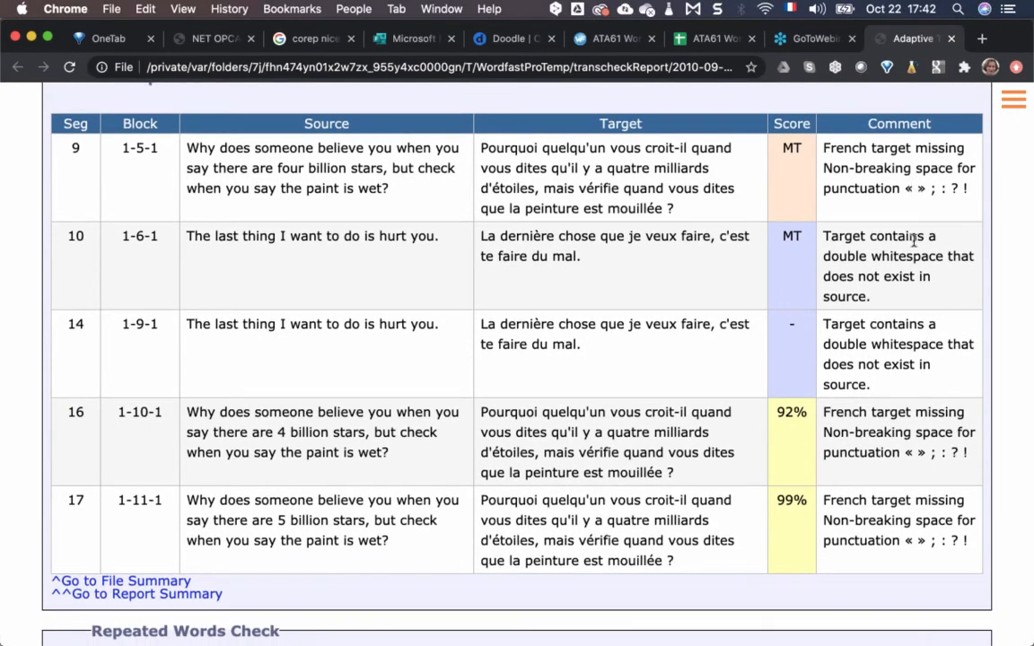
scroll(857, 233, "down", 1)
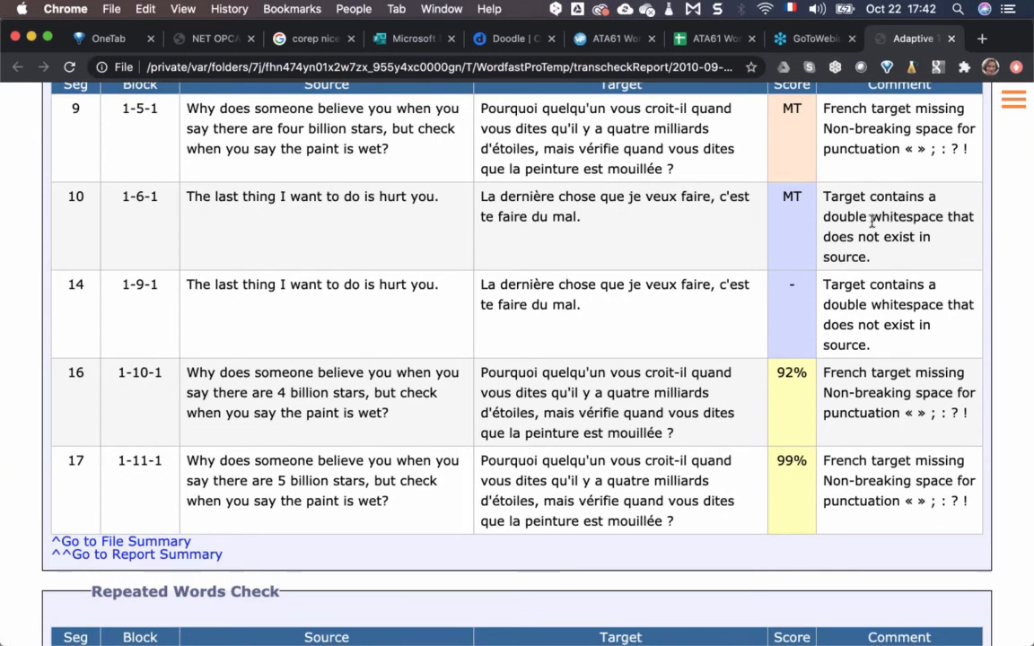
key("super+Tab")
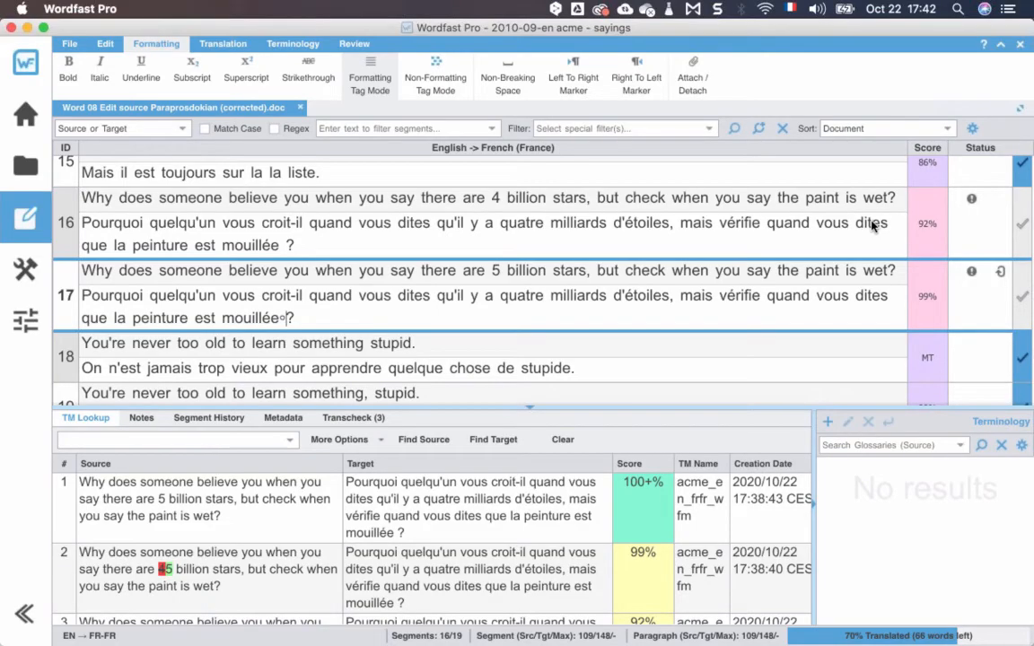
key("super+g")
key("Return")
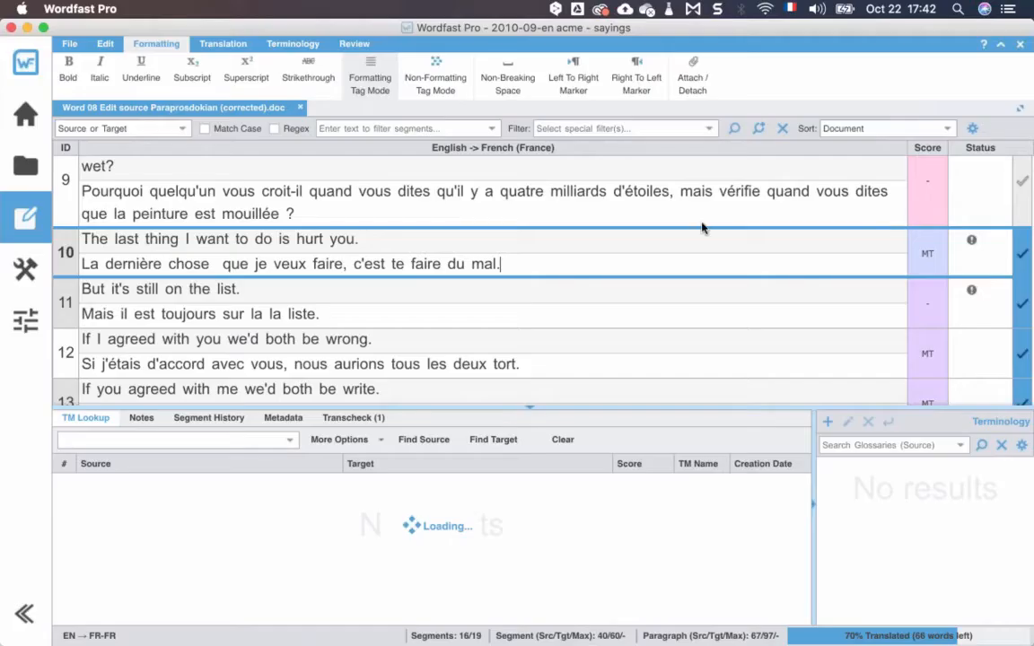
left_click(214, 262)
key("BackSpace")
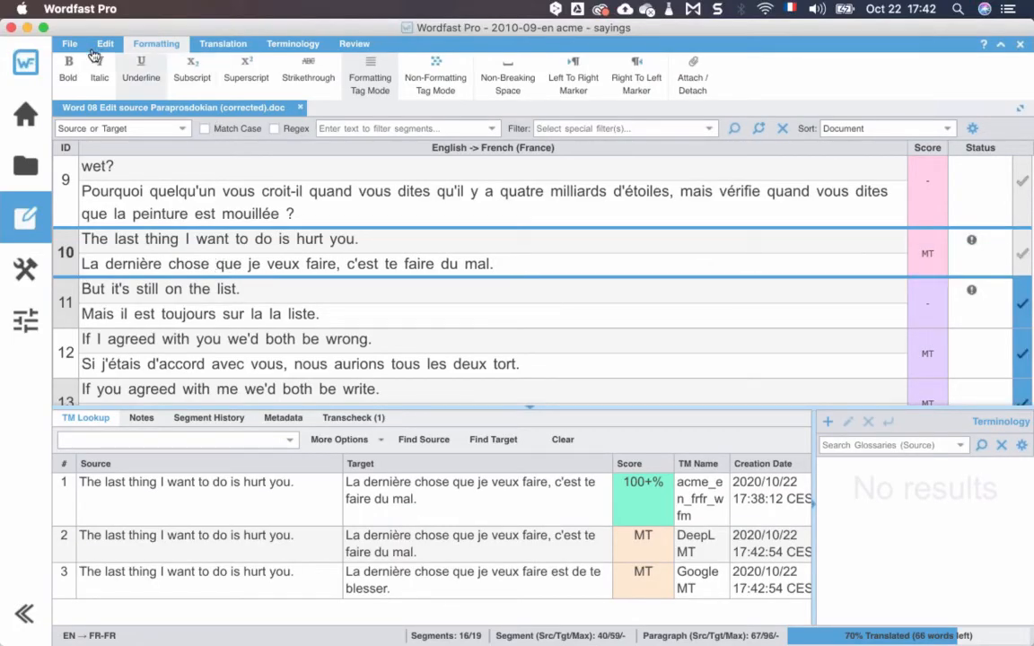
- Display whitespace characters to inspect a reinserted double space after "chose" in segment 10, and restore the single space with whitespace hidden
left_click(105, 43)
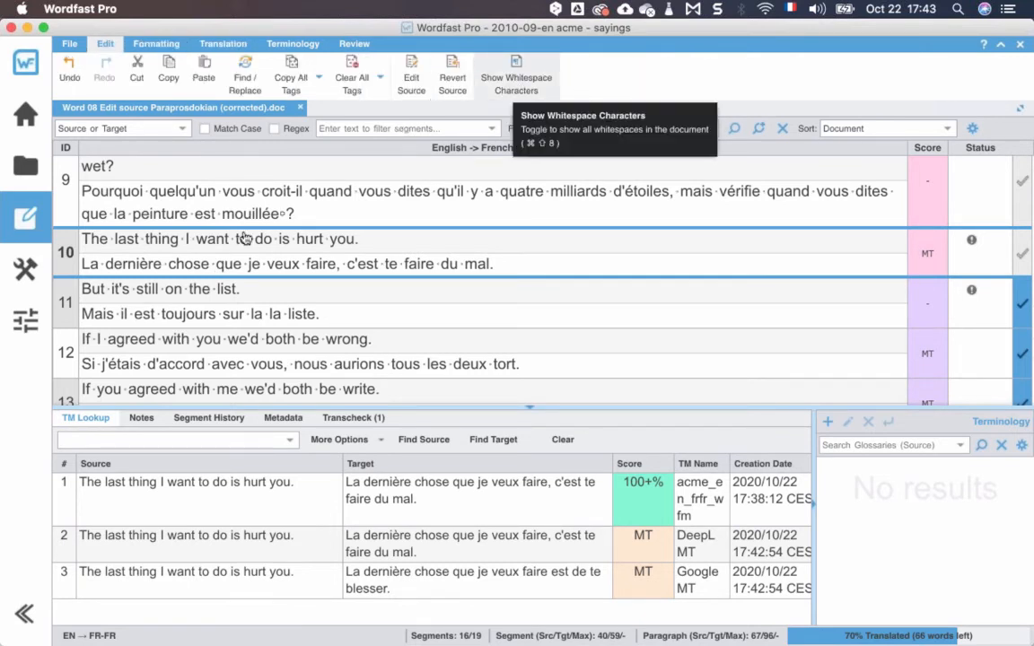
left_click(212, 263)
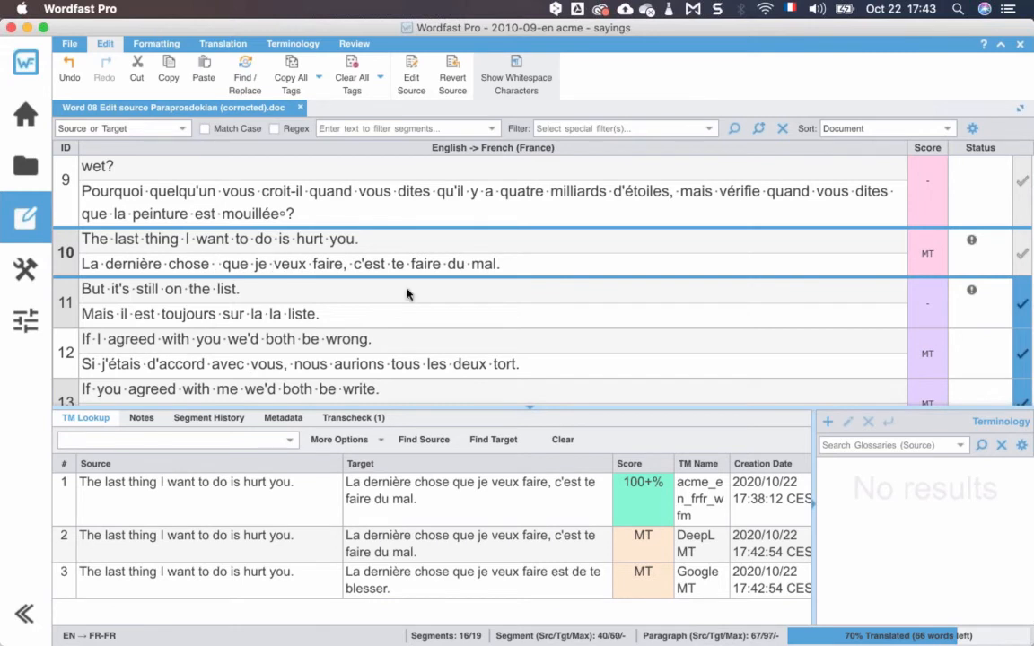
key("BackSpace")
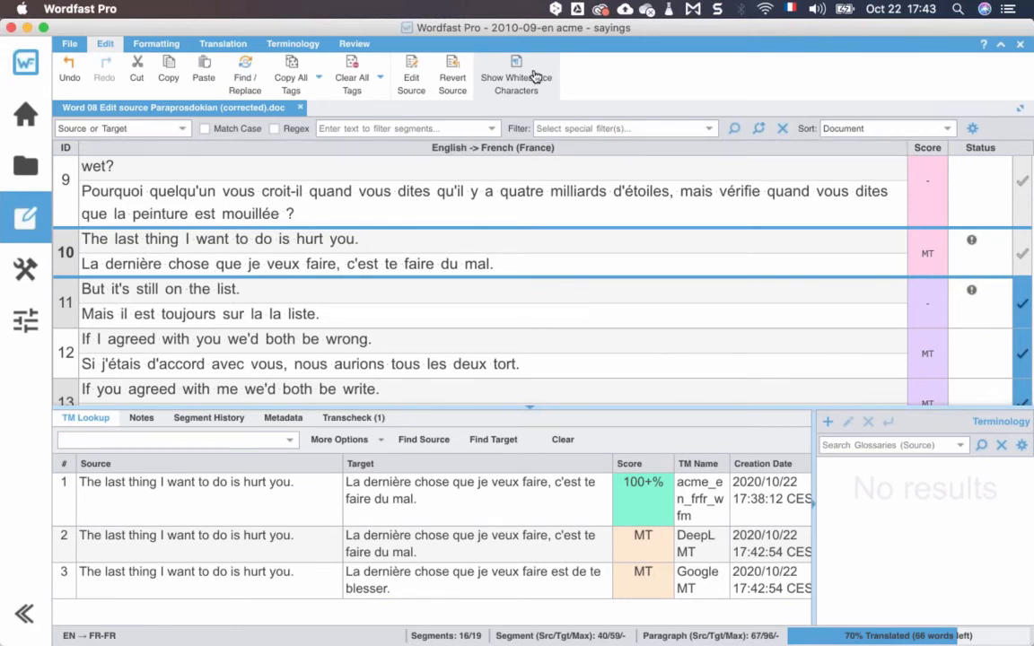
- Switch to the TransCheck report in Chrome and examine the Whitespace, Repeated Words and Number Difference Check entries
key("super+Tab")
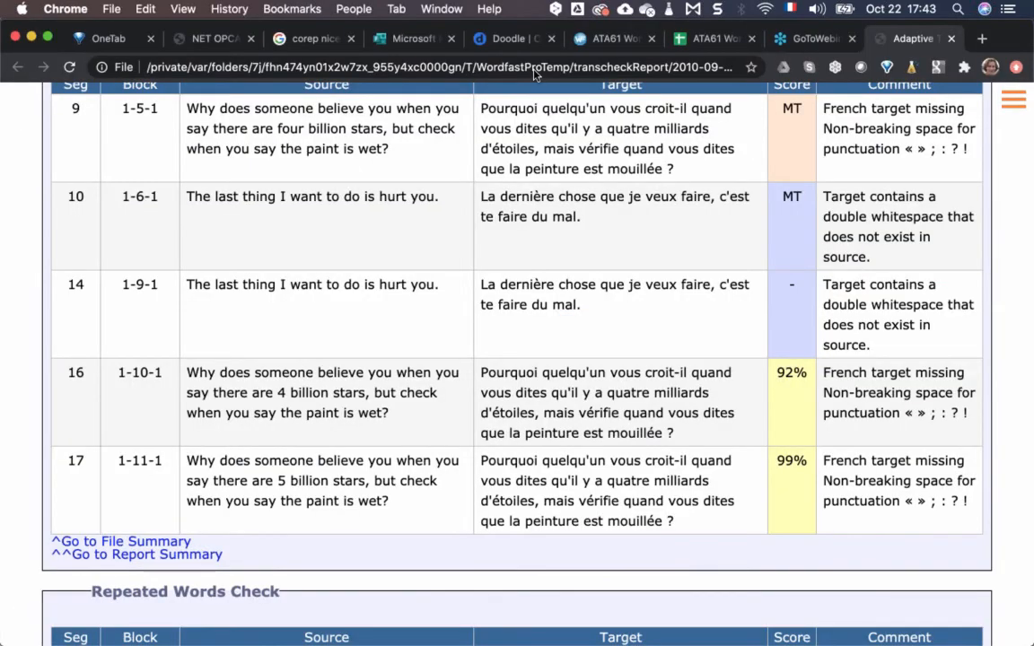
scroll(536, 75, "down", 4)
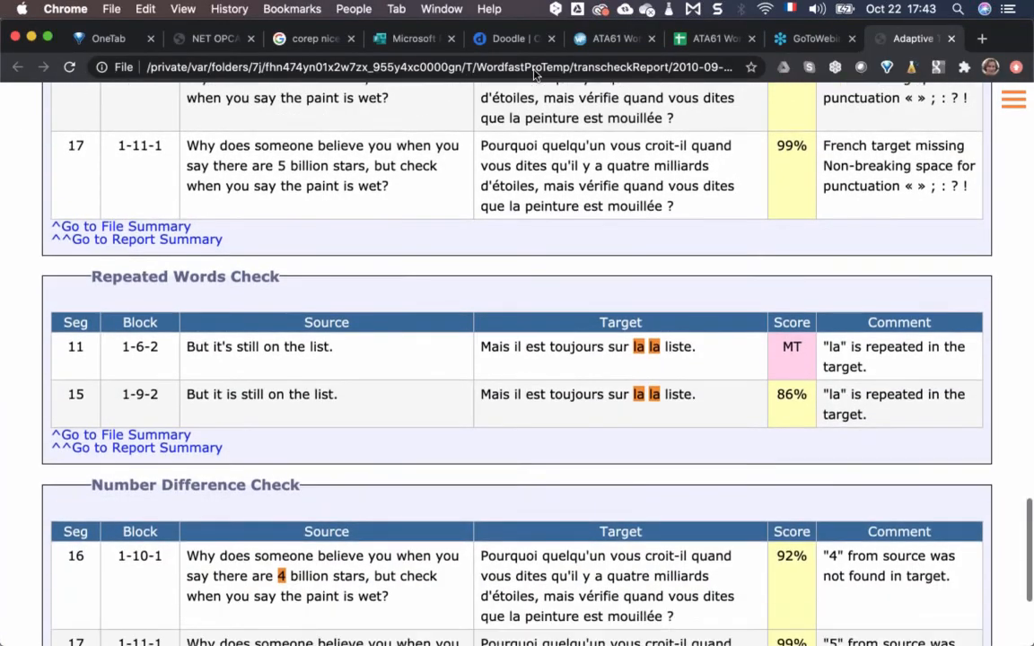
scroll(536, 74, "down", 2)
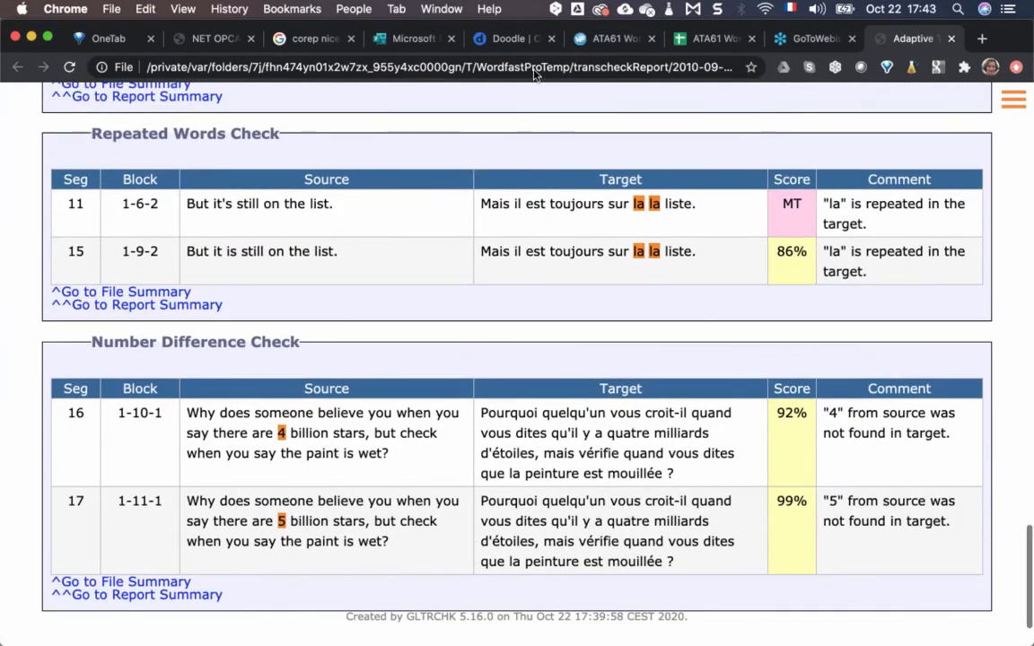
key("super+Tab")
key("super+Tab")
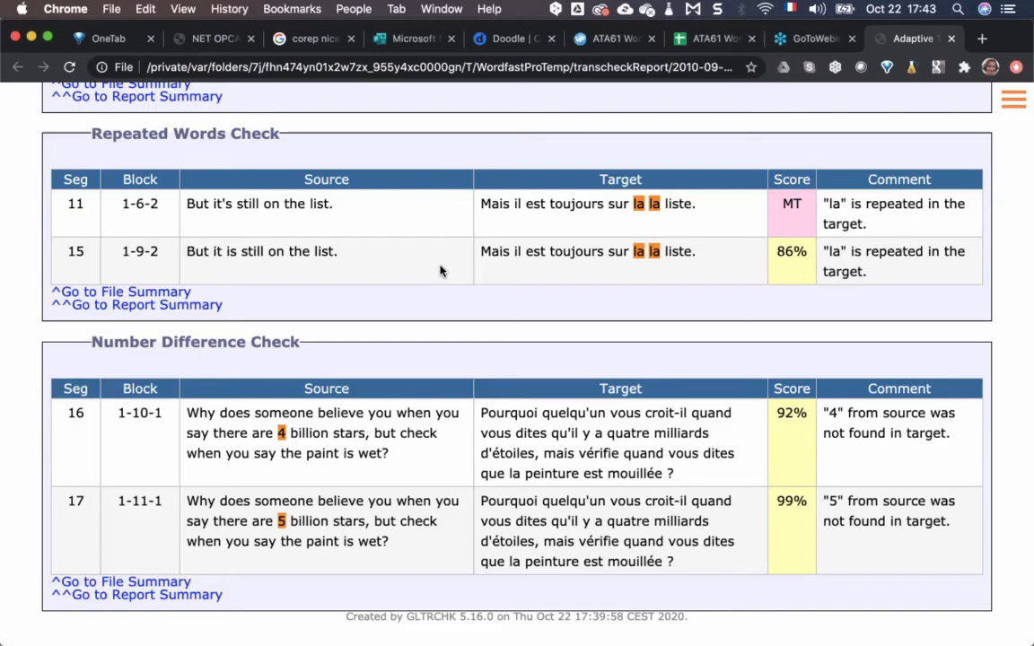
scroll(440, 270, "up", 6)
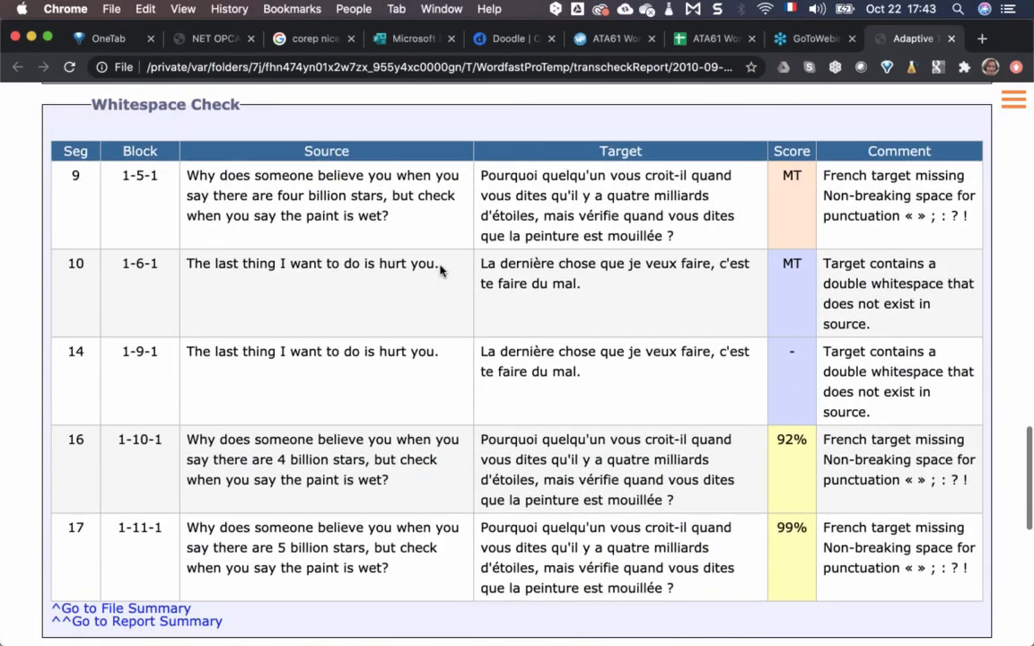
scroll(600, 323, "down", 1)
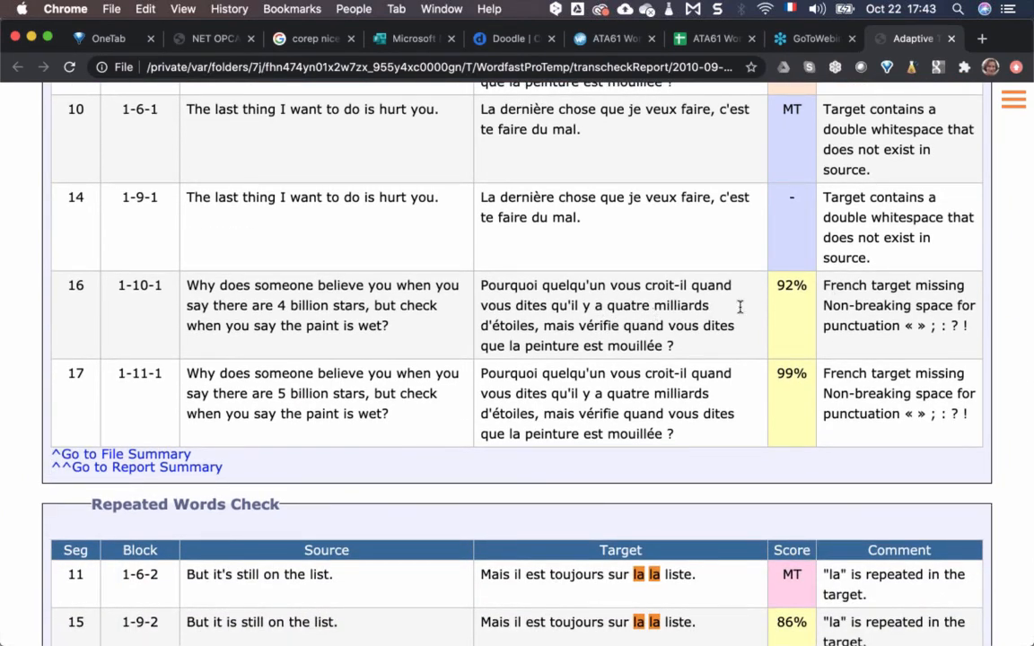
scroll(745, 374, "down", 2)
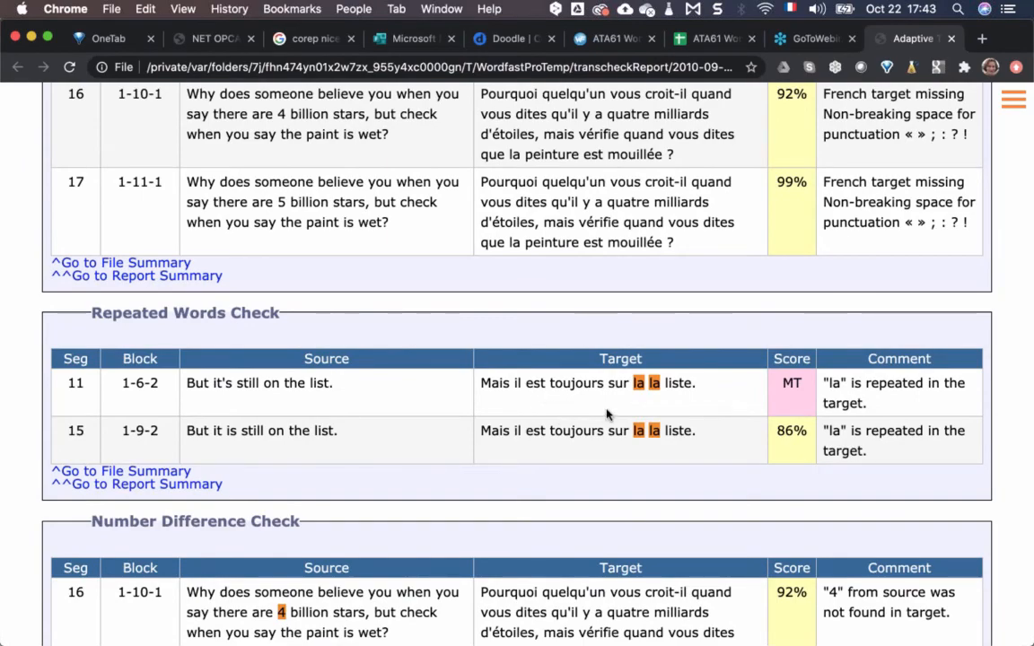
- Switch to Wordfast Pro and delete the repeated word "la" from segment 11's target
key("super+Tab")
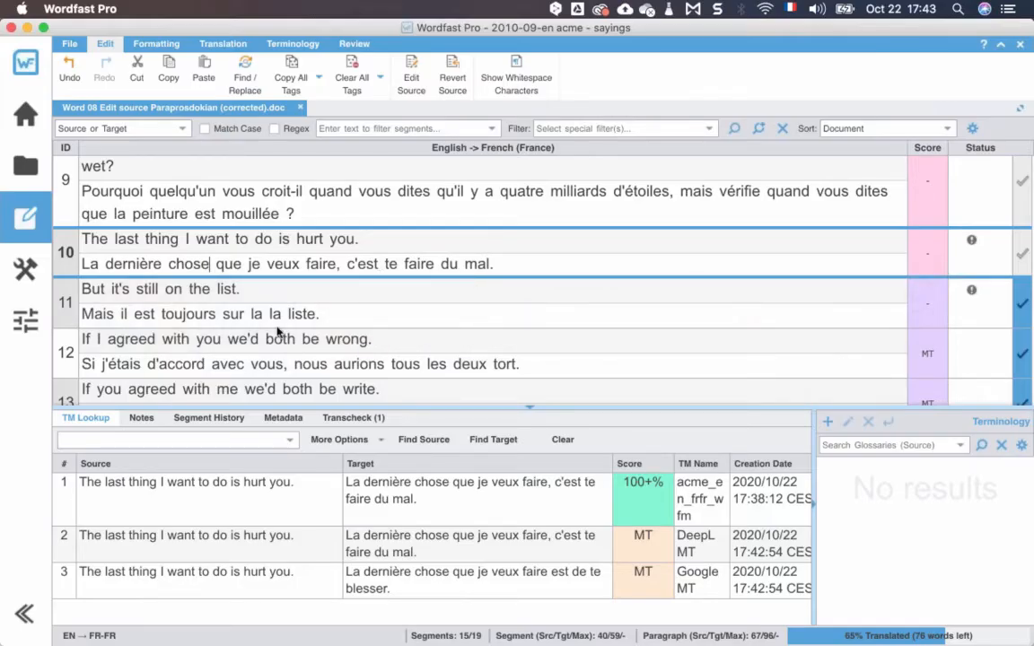
double_click(272, 314)
key("BackSpace")
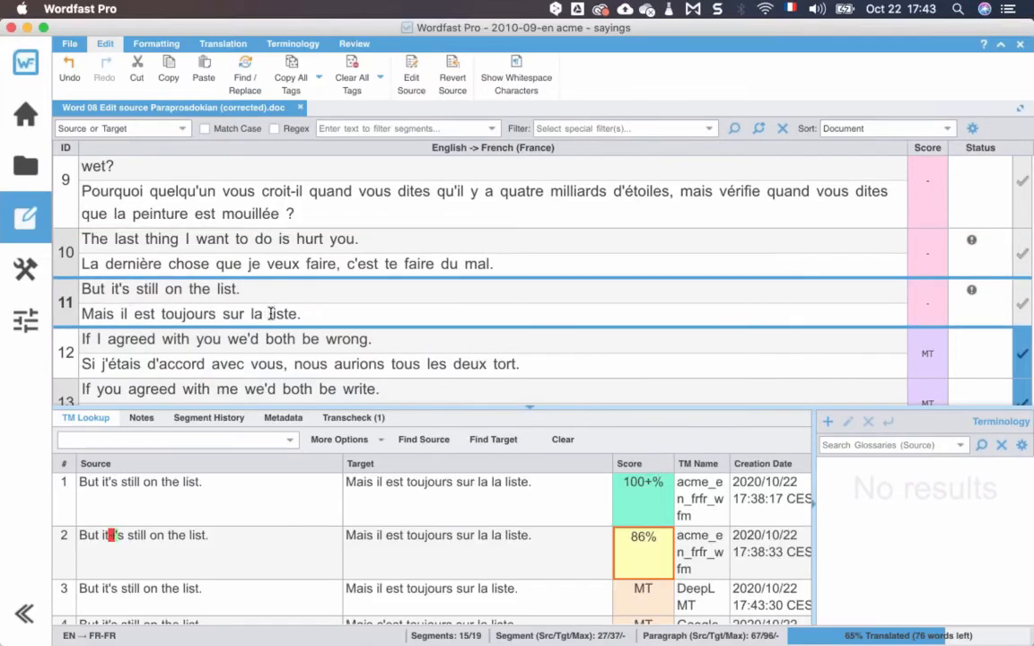
- Go to segment 15, delete the repeated word "la" from its target, and save the file
key("super+g")
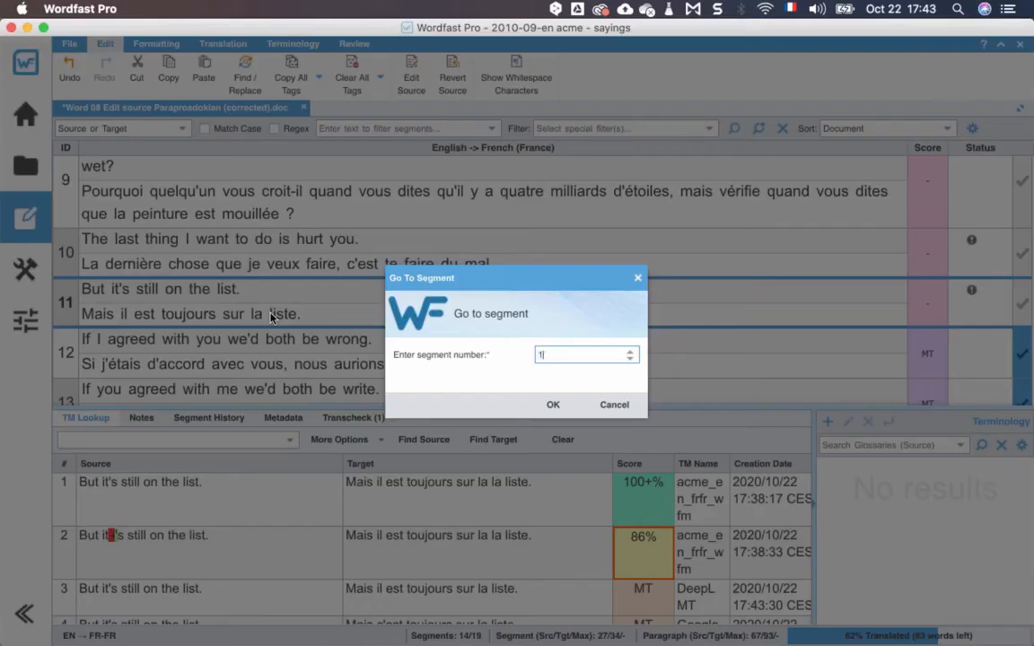
type("15")
key("Return")
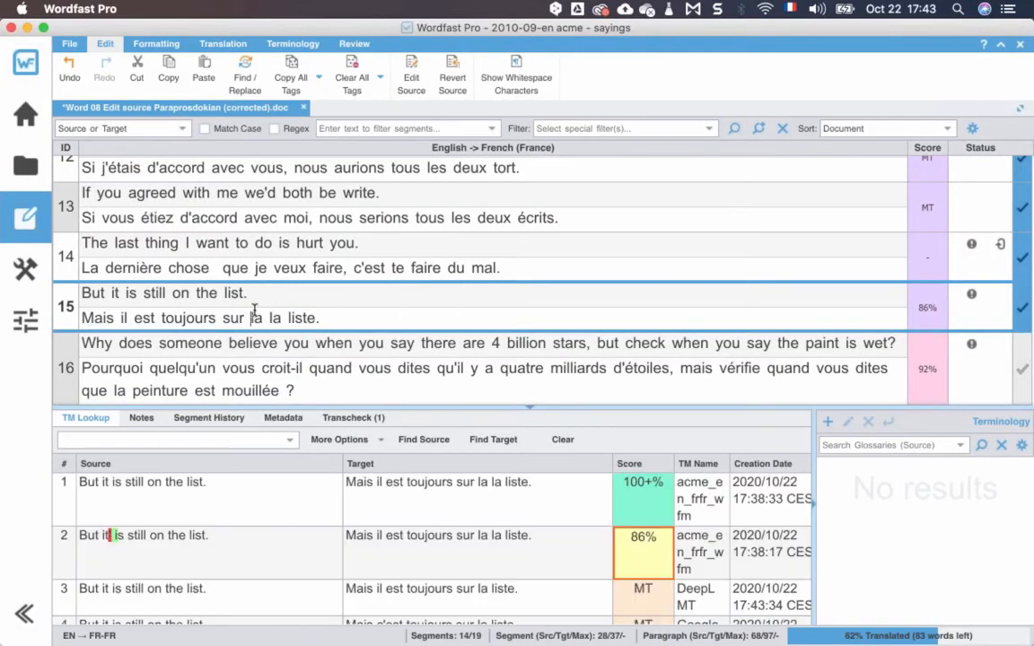
key("super+s")
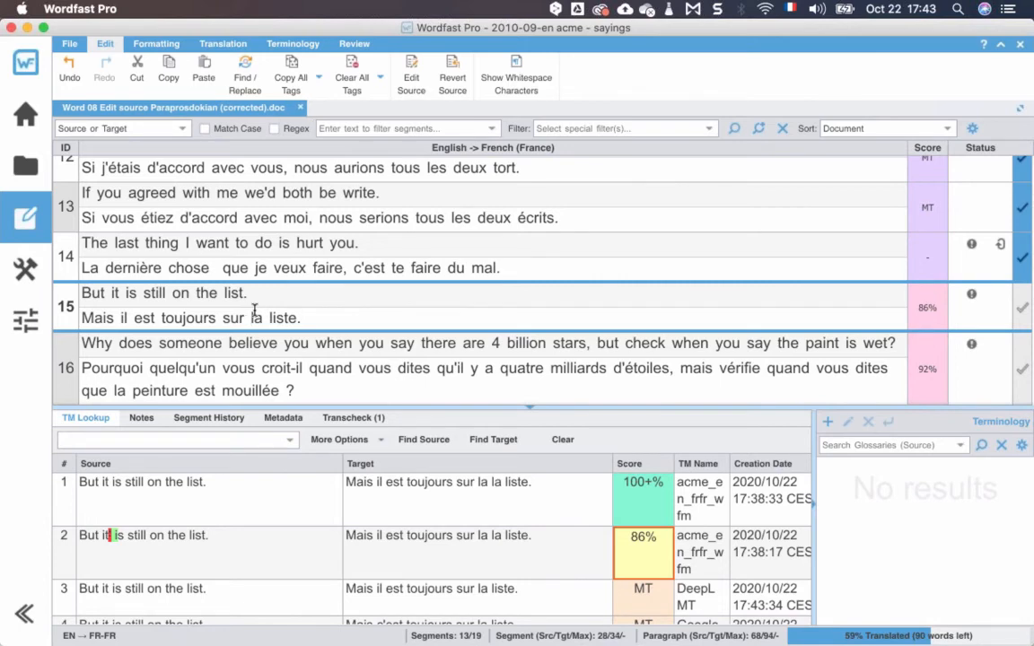
- Open the Transcheck results for segment 15 and refresh them to recheck the Repeated Word Check warning
key("super+Tab")
left_click(253, 315)
left_click(344, 419)
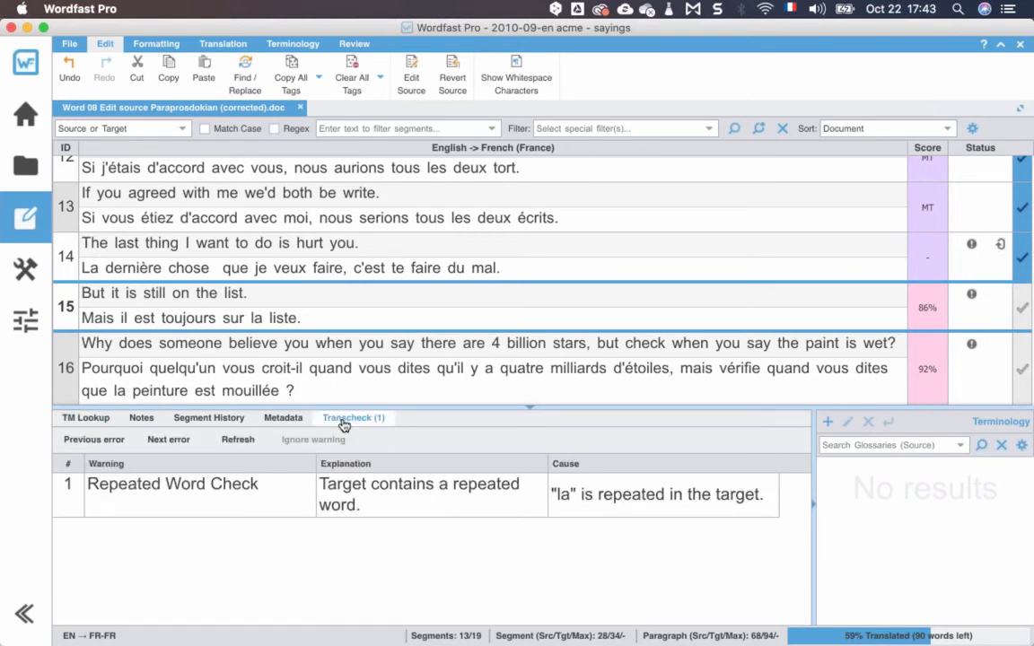
left_click(400, 506)
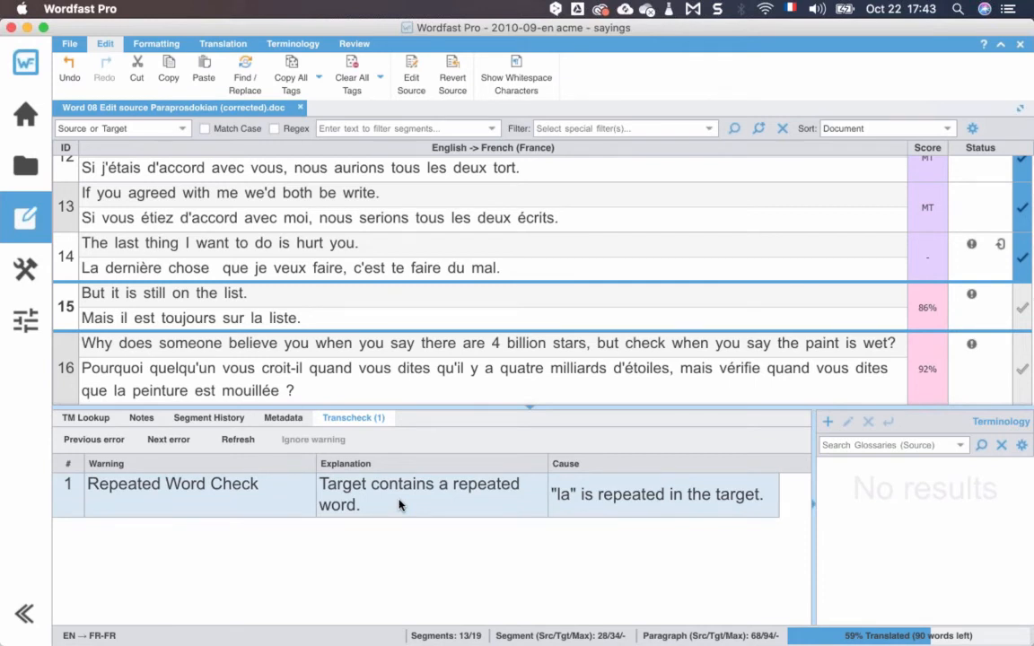
left_click(239, 441)
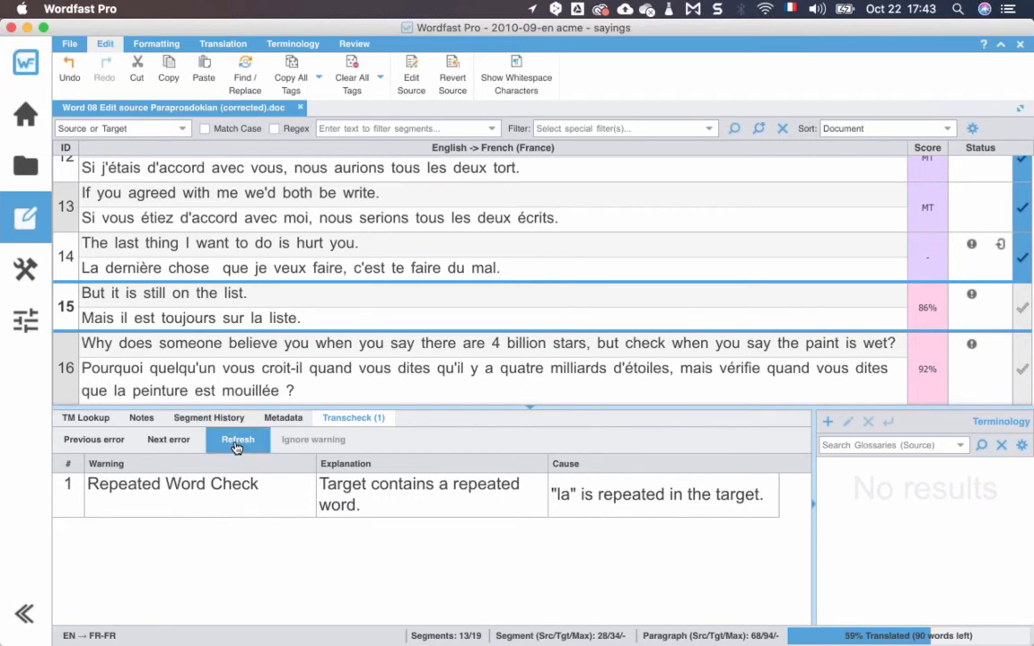
left_click(237, 443)
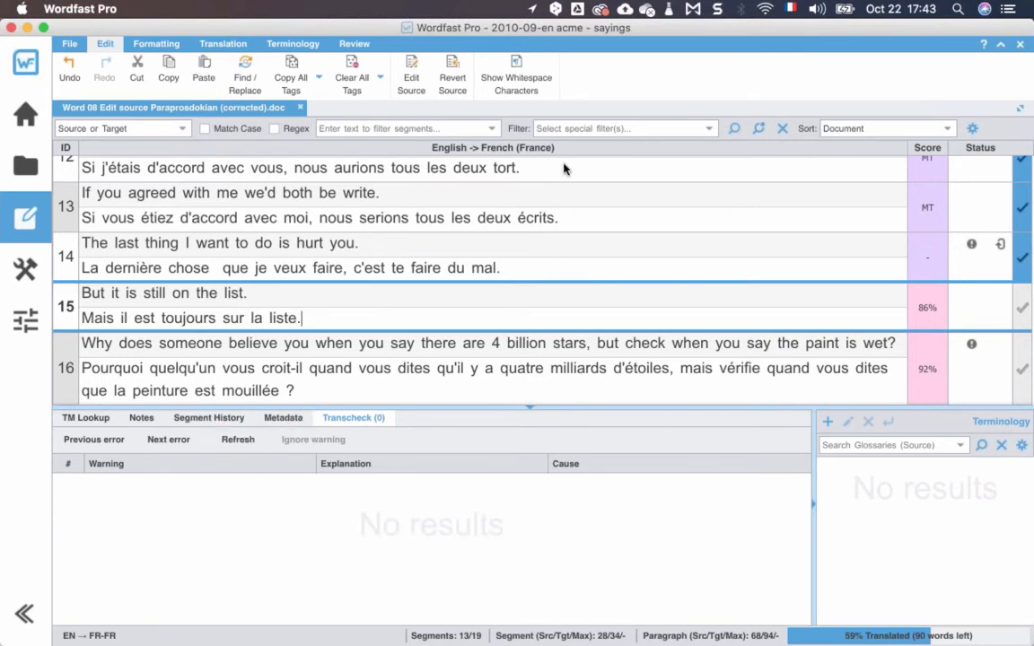
- Delete the extra space after "chose" in segment 14's target, commit the segment, and refresh its Transcheck results
left_click(224, 271)
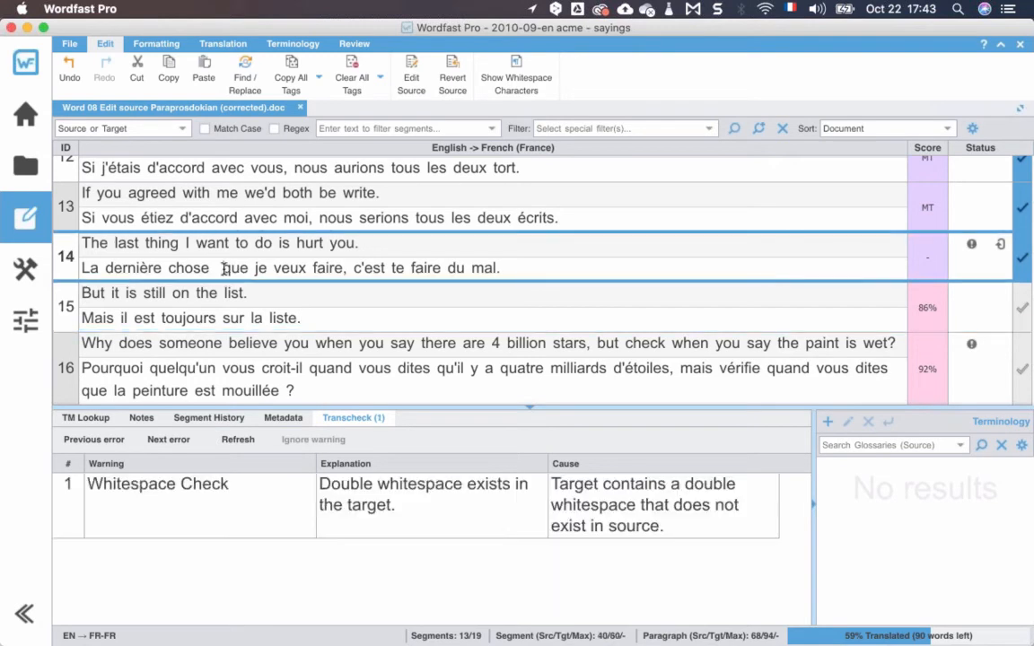
key("BackSpace")
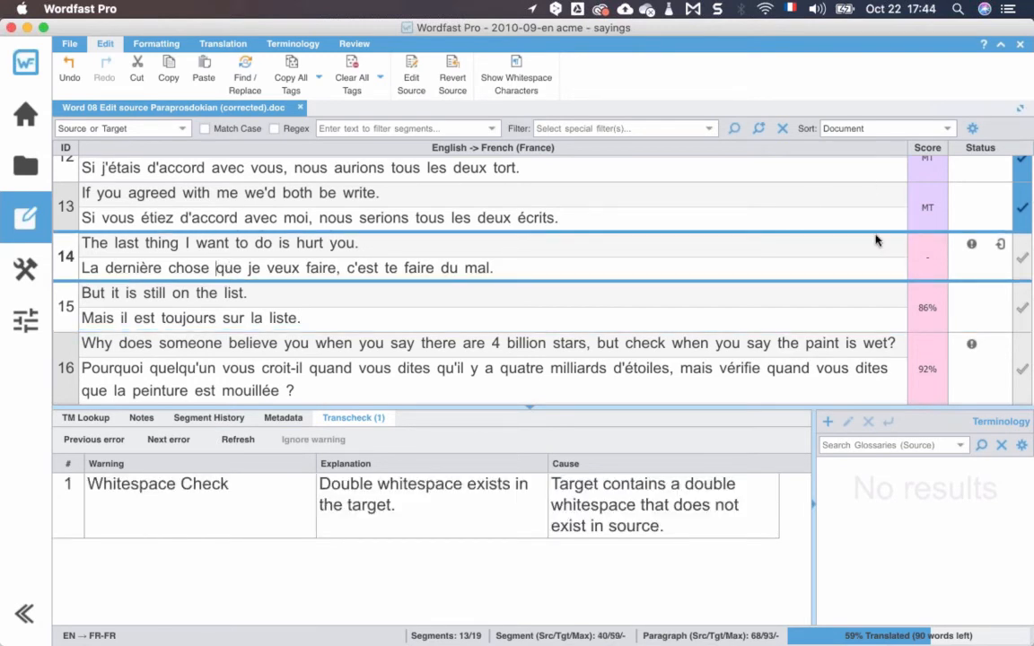
key("ctrl+Return")
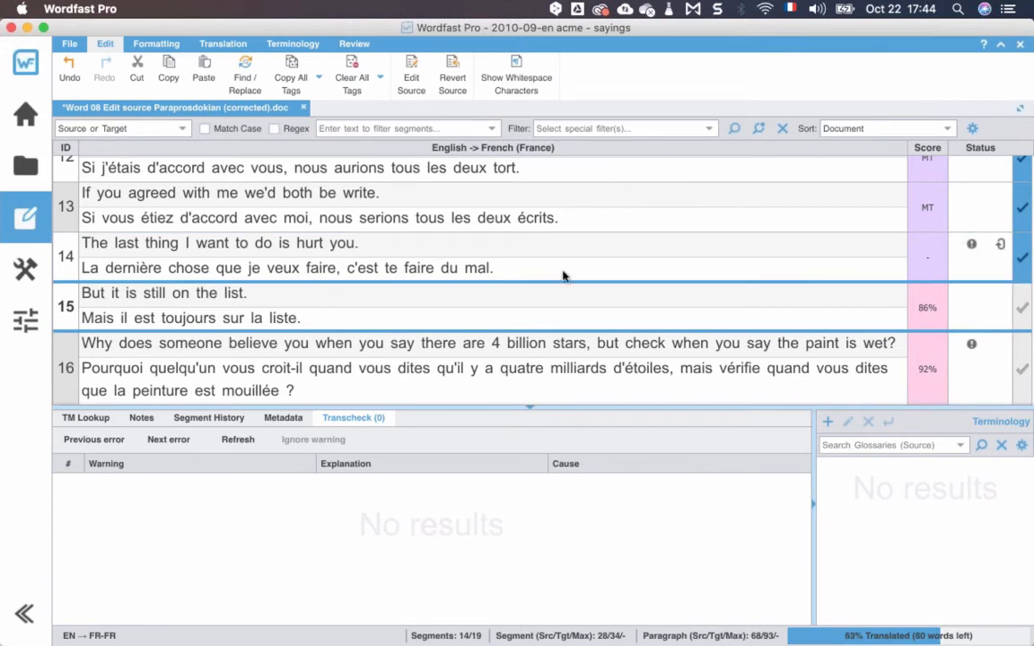
left_click(460, 267)
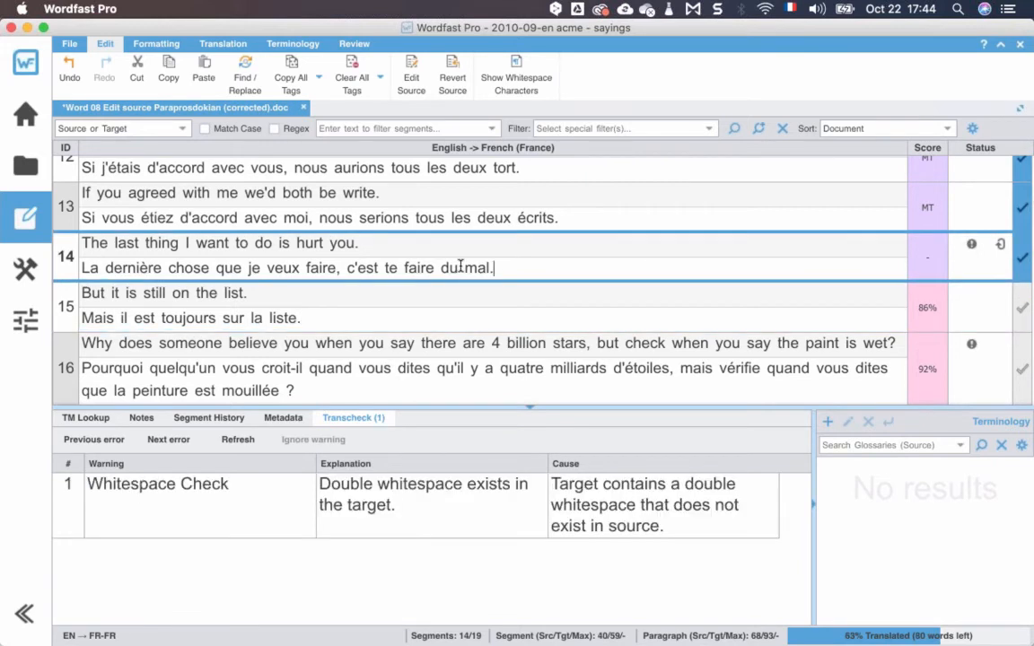
left_click(238, 440)
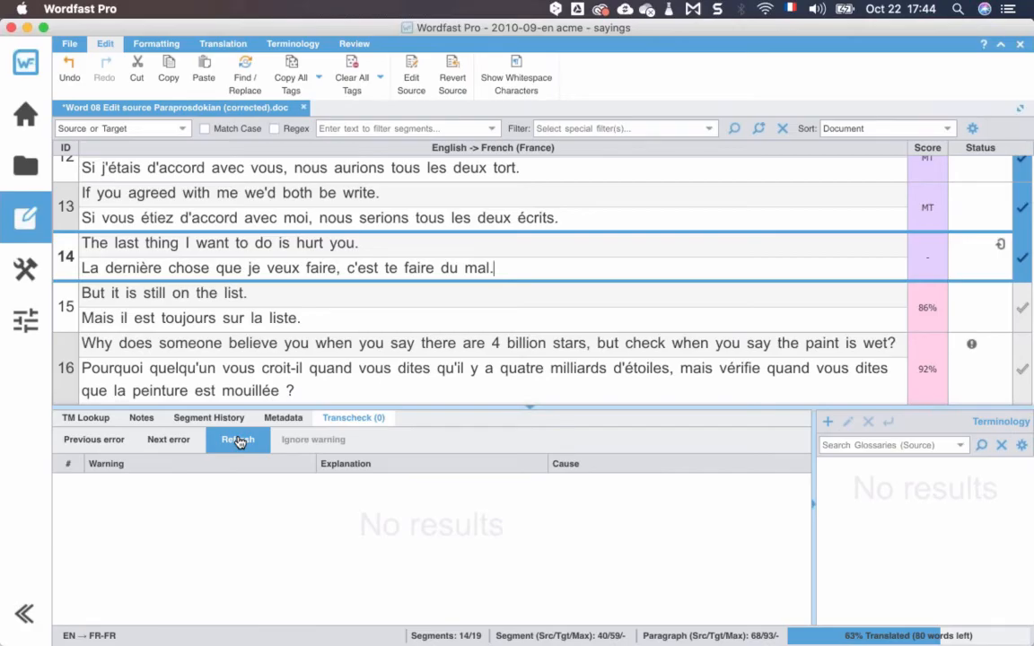
- Examine the Number Difference and Punctuation Check entries in the Chrome report, and return to the segments in Wordfast Pro
key("super+Tab")
scroll(549, 419, "down", 3)
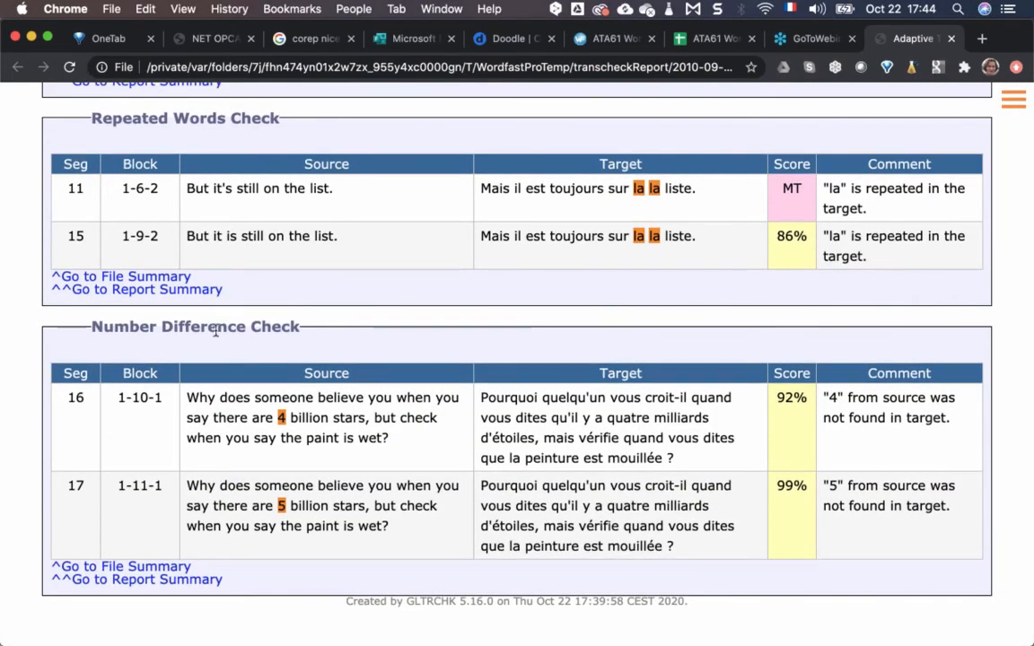
scroll(307, 433, "up", 1)
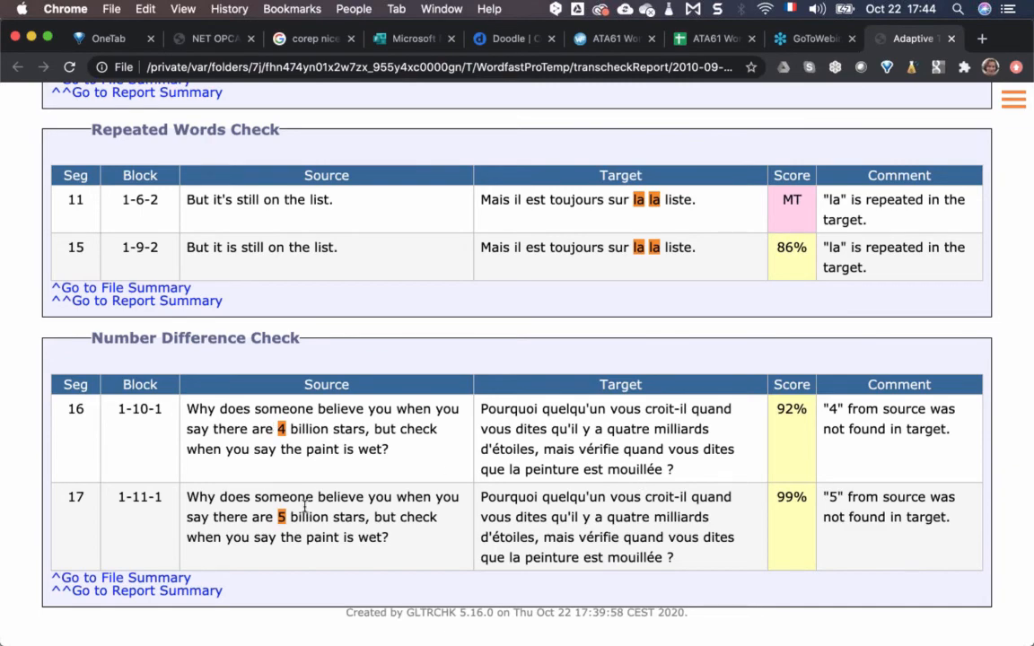
scroll(305, 507, "up", 15)
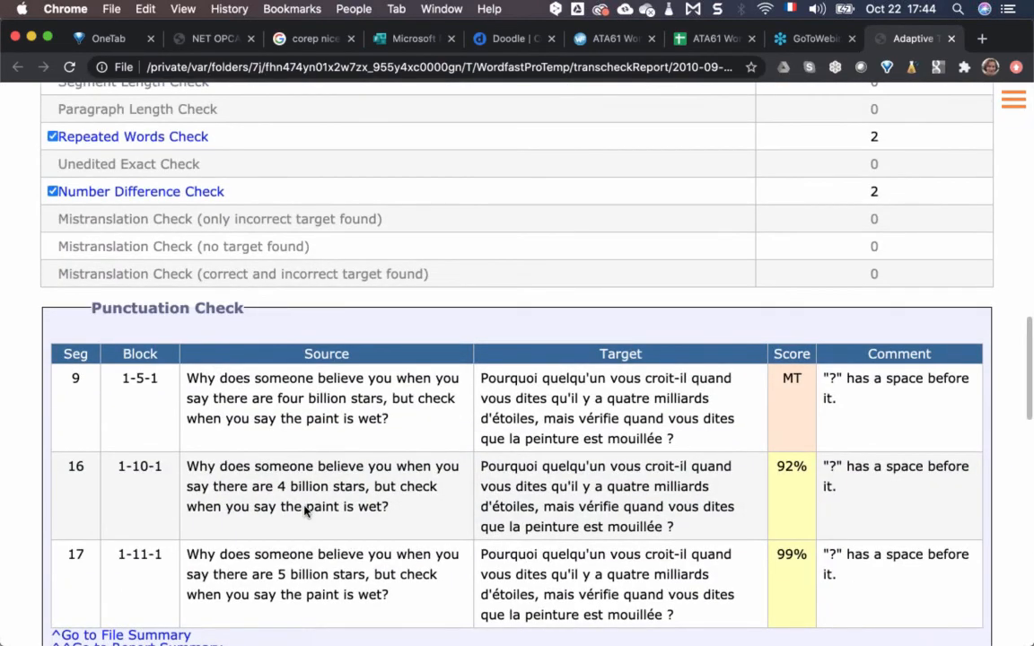
scroll(305, 511, "up", 8)
key("super+Tab")
scroll(508, 342, "up", 3)
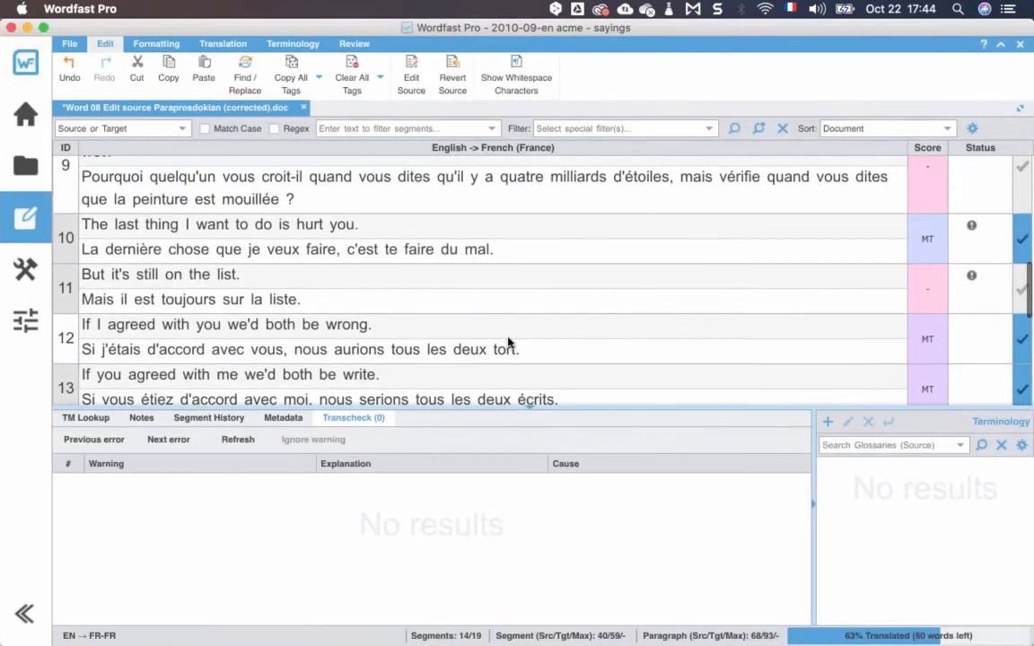
- Save the file and open the Live Preview of the translated document
left_click(354, 45)
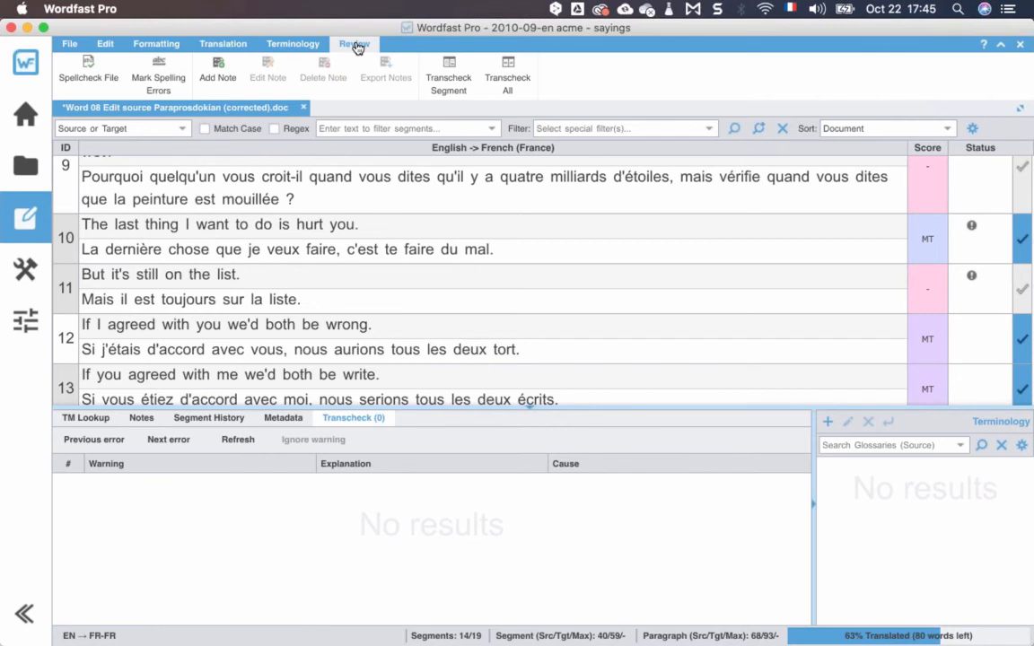
key("super+s")
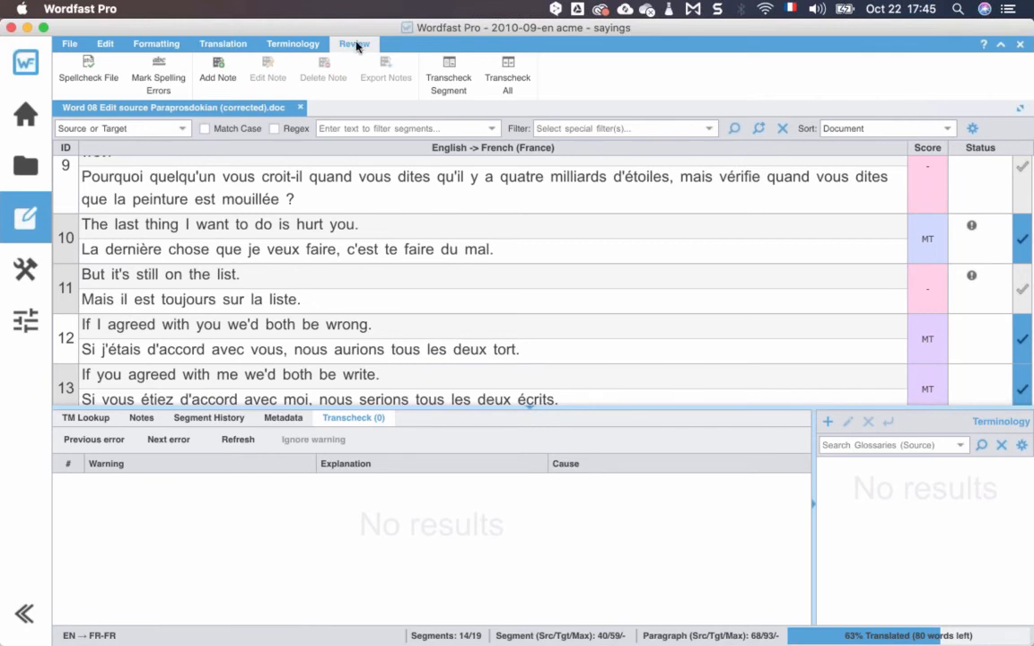
left_click(71, 44)
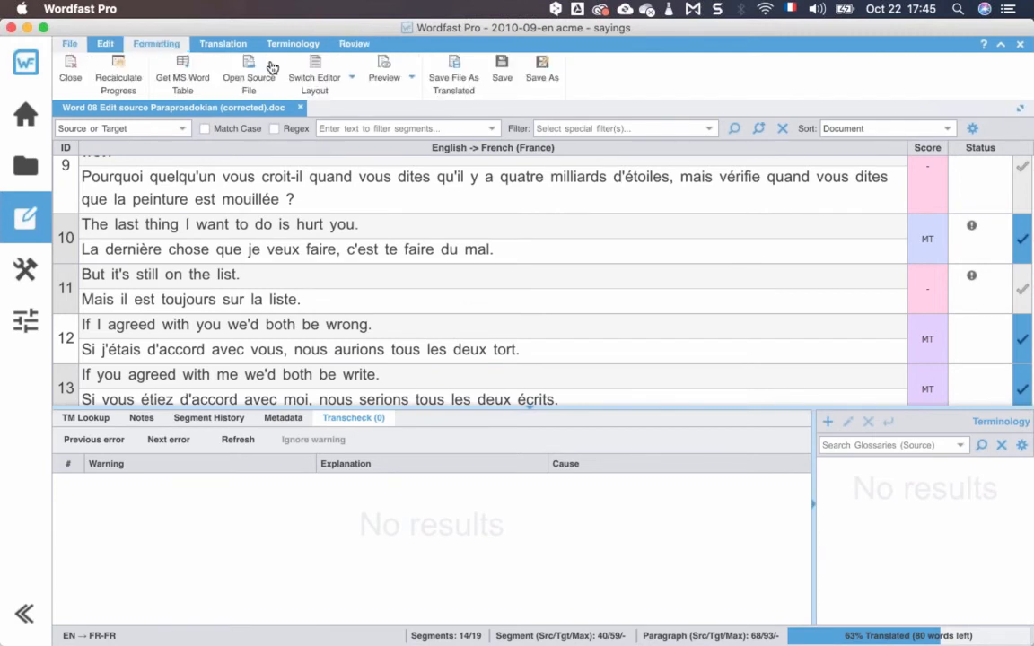
left_click(385, 79)
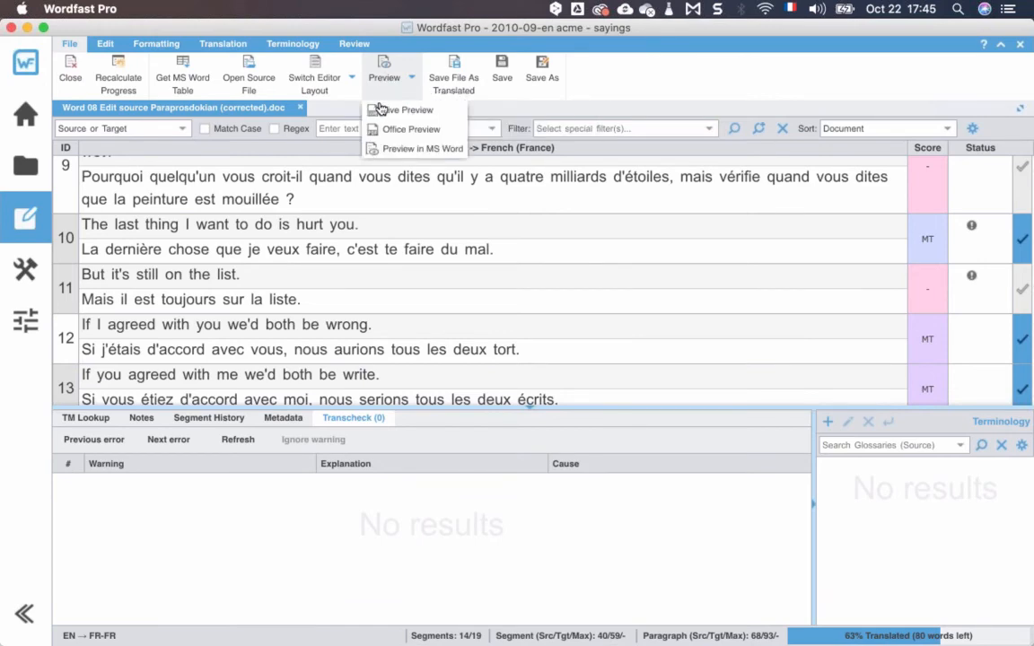
left_click(384, 111)
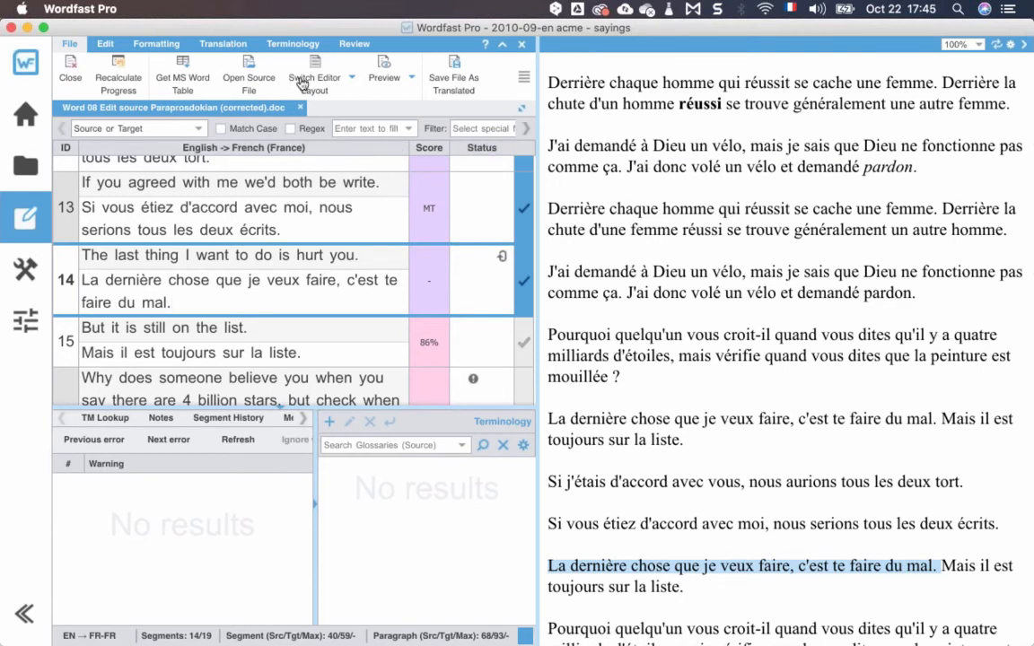
- Try the Table View editor layout on segment 16 and restore the Stacked View
left_click(349, 81)
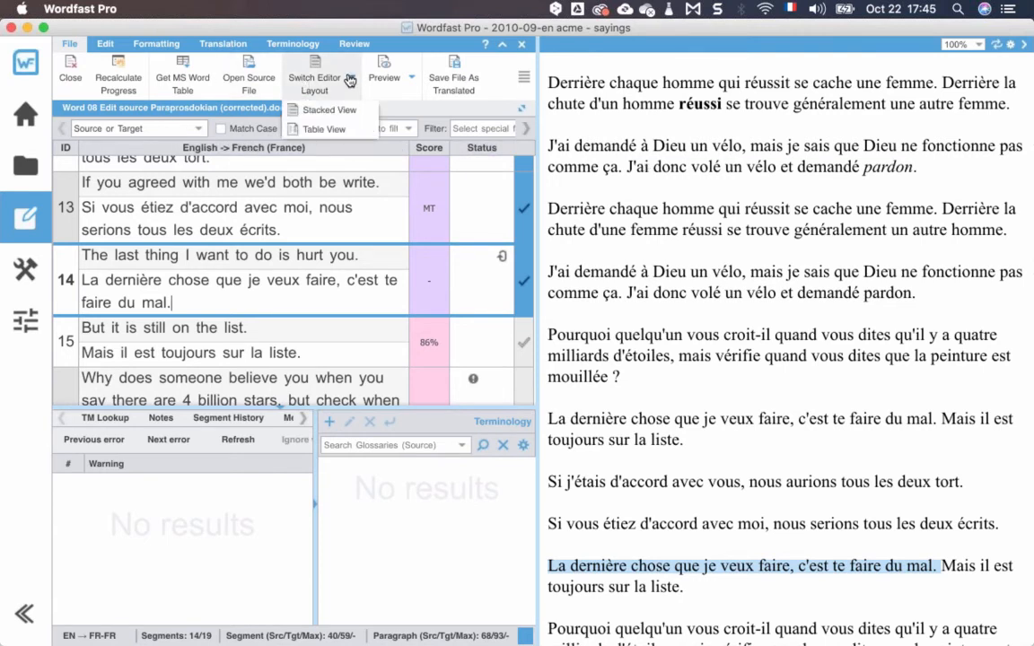
left_click(329, 132)
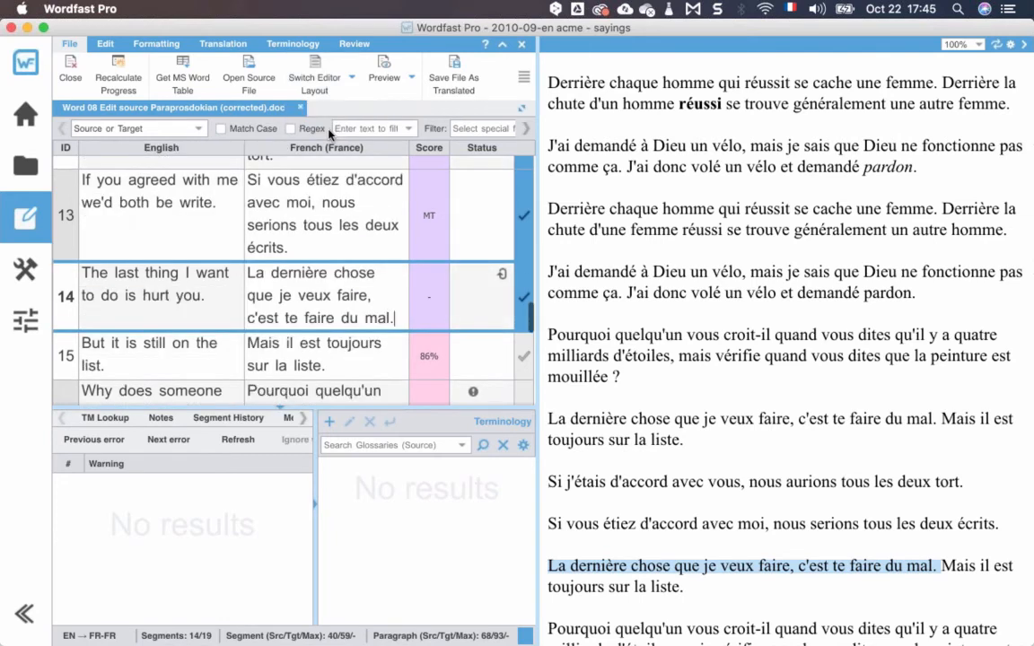
scroll(198, 301, "down", 2)
scroll(198, 308, "down", 3)
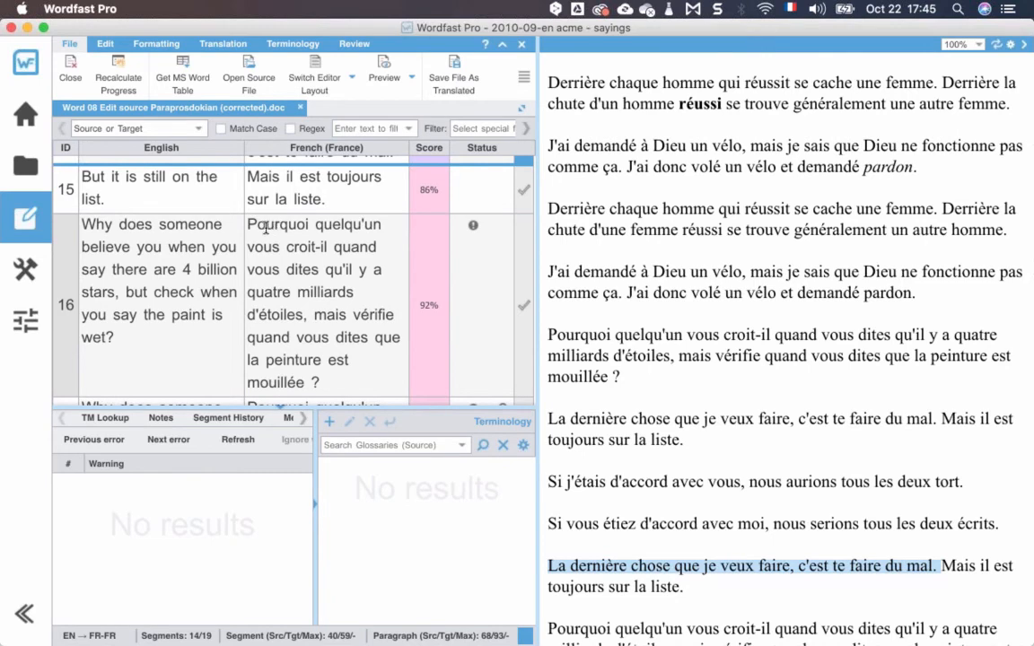
left_click(250, 292)
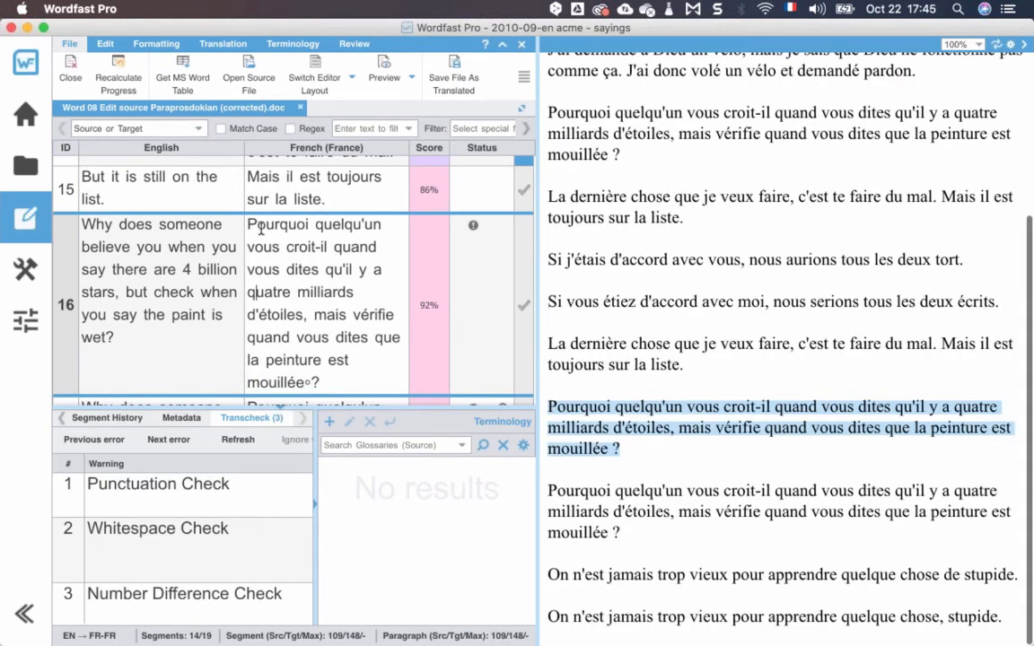
left_click(344, 78)
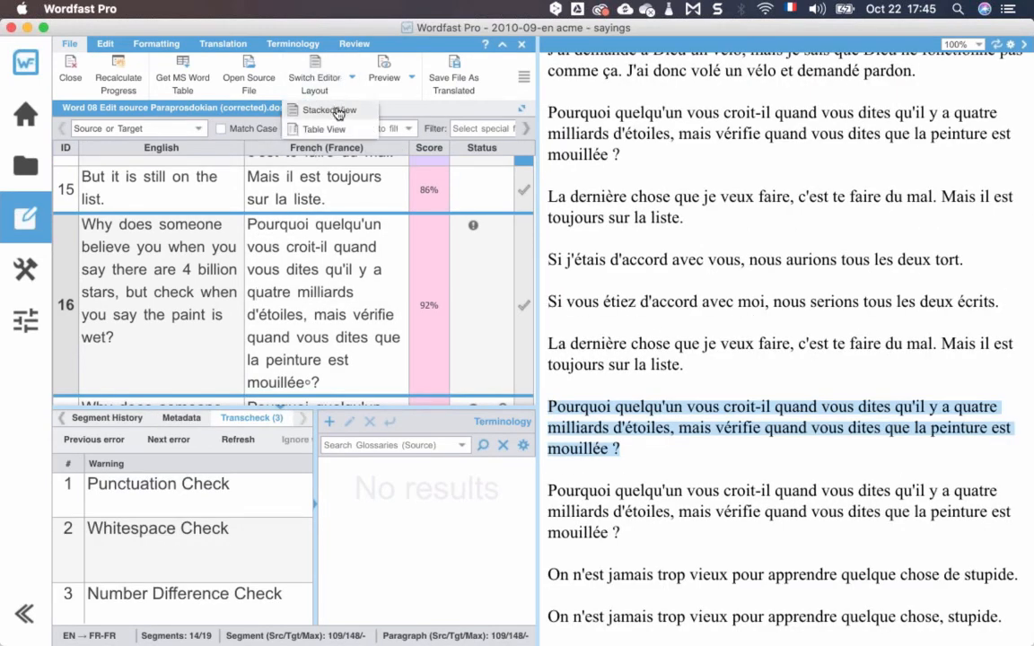
left_click(332, 111)
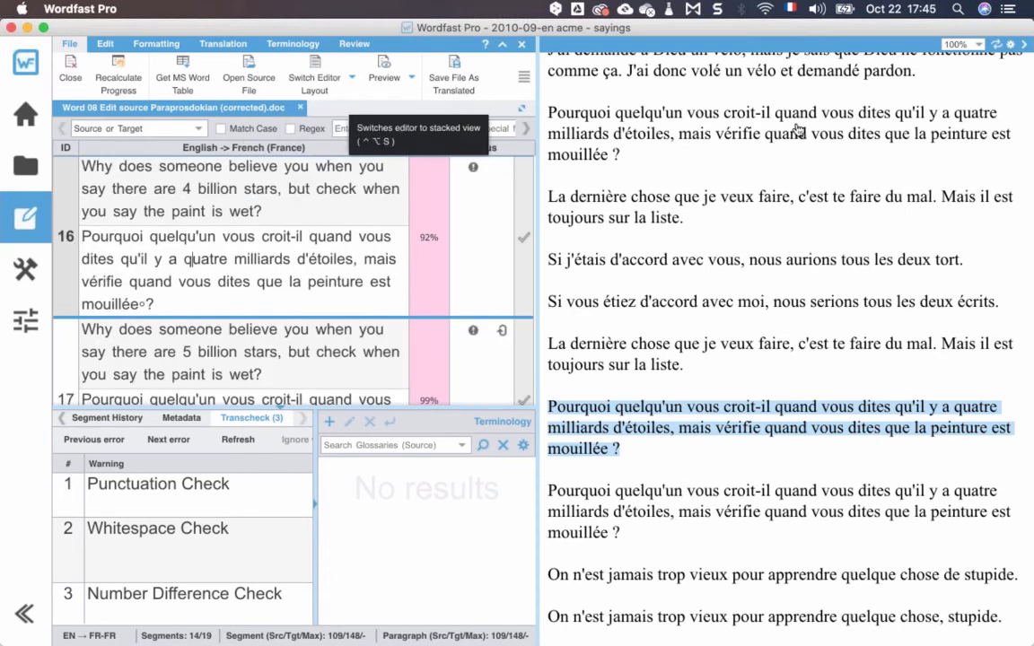
- Look through the Live Preview and jump from its first "Pourquoi quelqu'un vous croit-il" sentence to segment 9
scroll(272, 197, "up", 2)
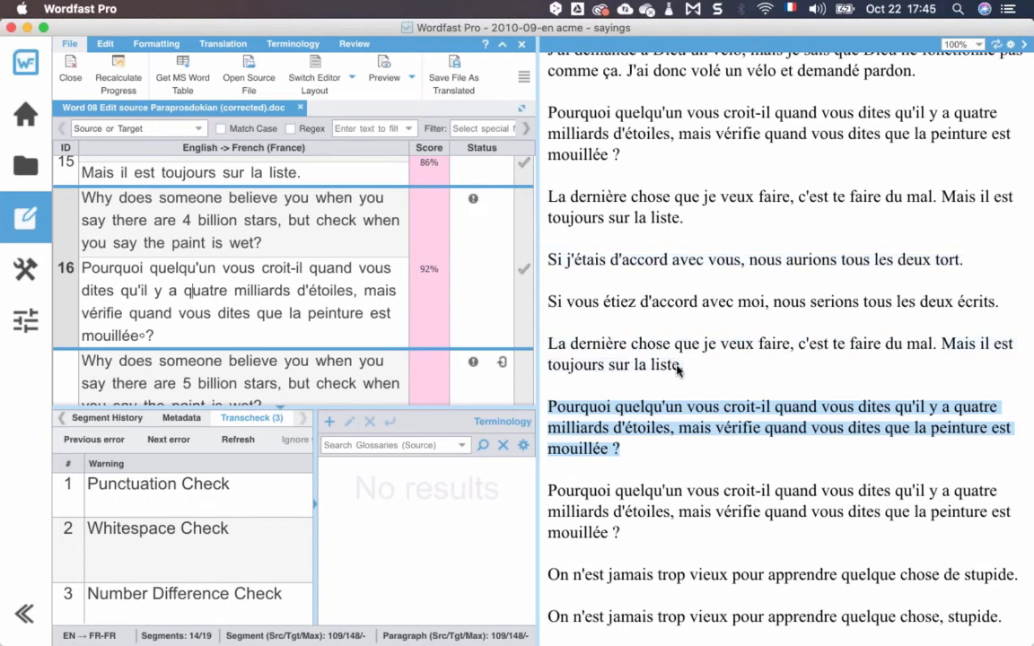
scroll(678, 368, "up", 2)
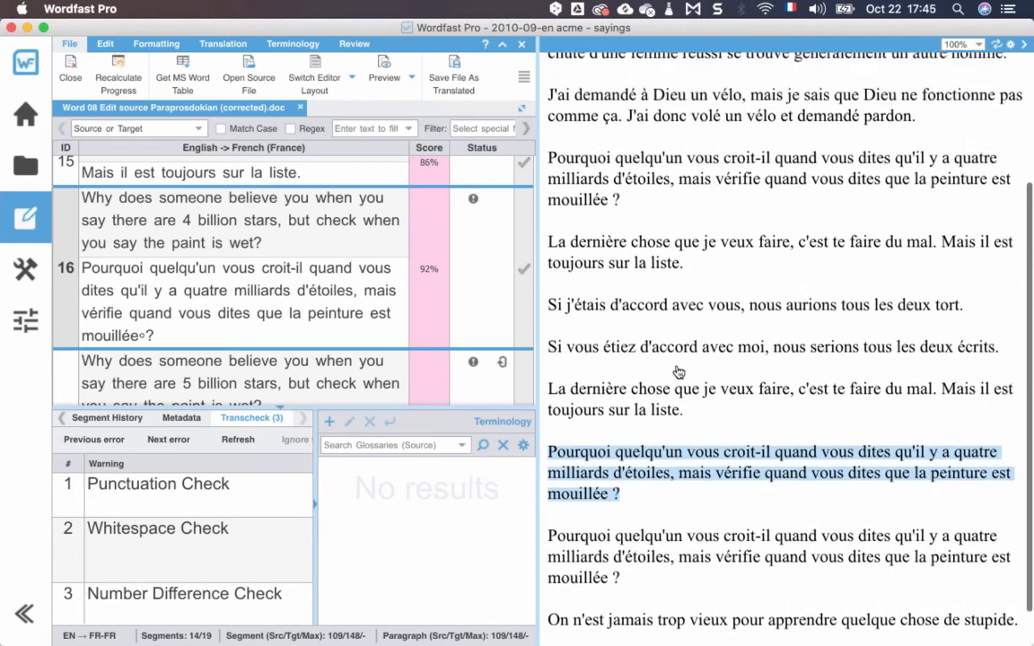
scroll(678, 371, "up", 5)
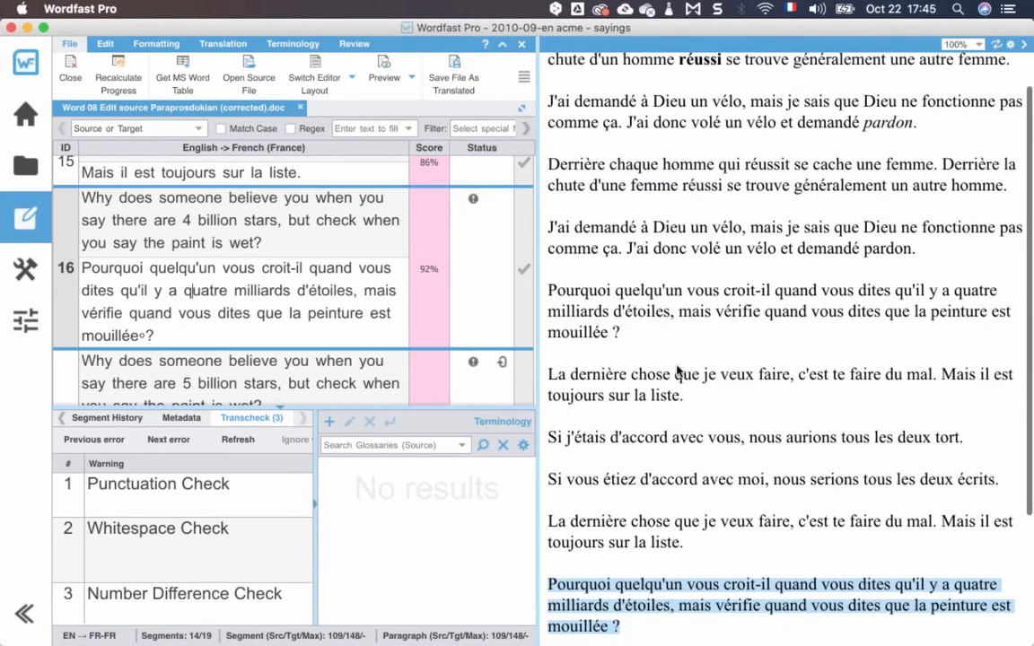
scroll(677, 371, "up", 2)
scroll(677, 371, "down", 1)
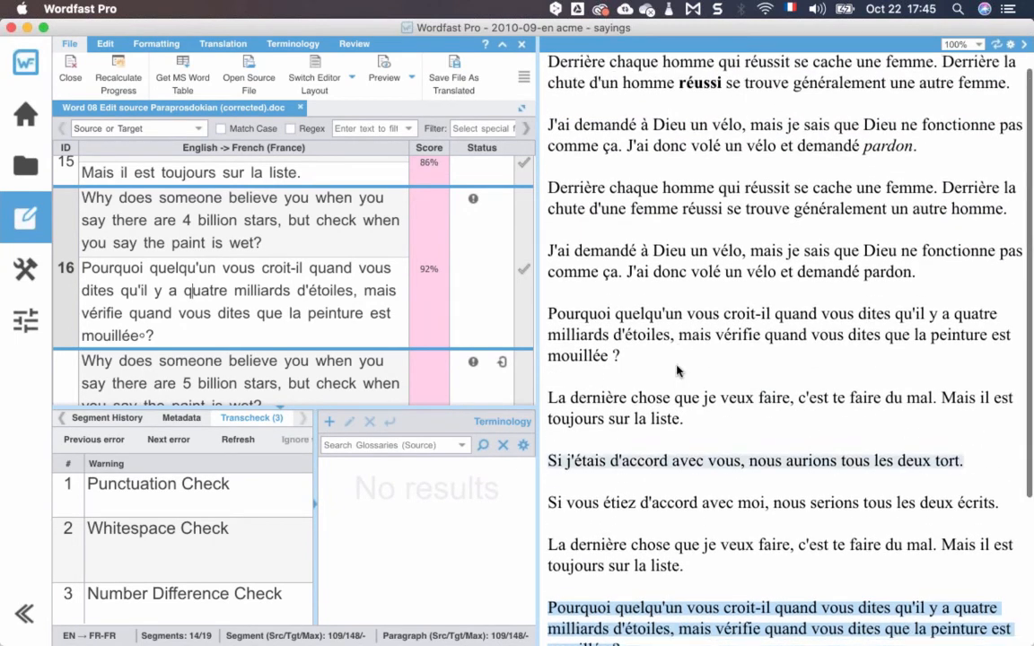
left_click(700, 333)
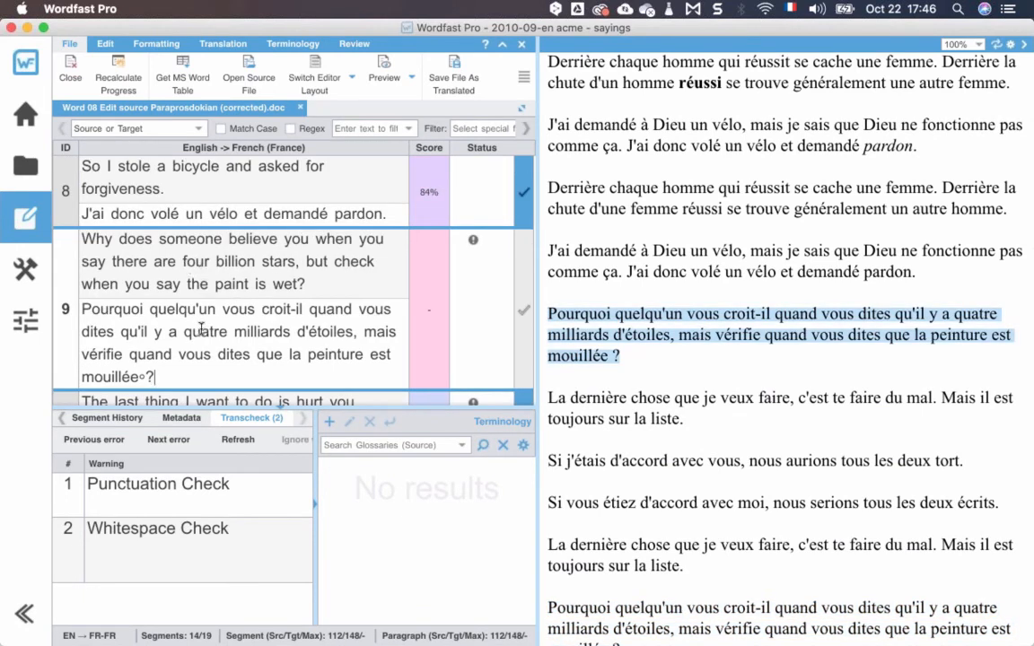
- Replace "quatre" with "4" in the French target of segment 16, commit the segment and save the file
scroll(201, 329, "down", 5)
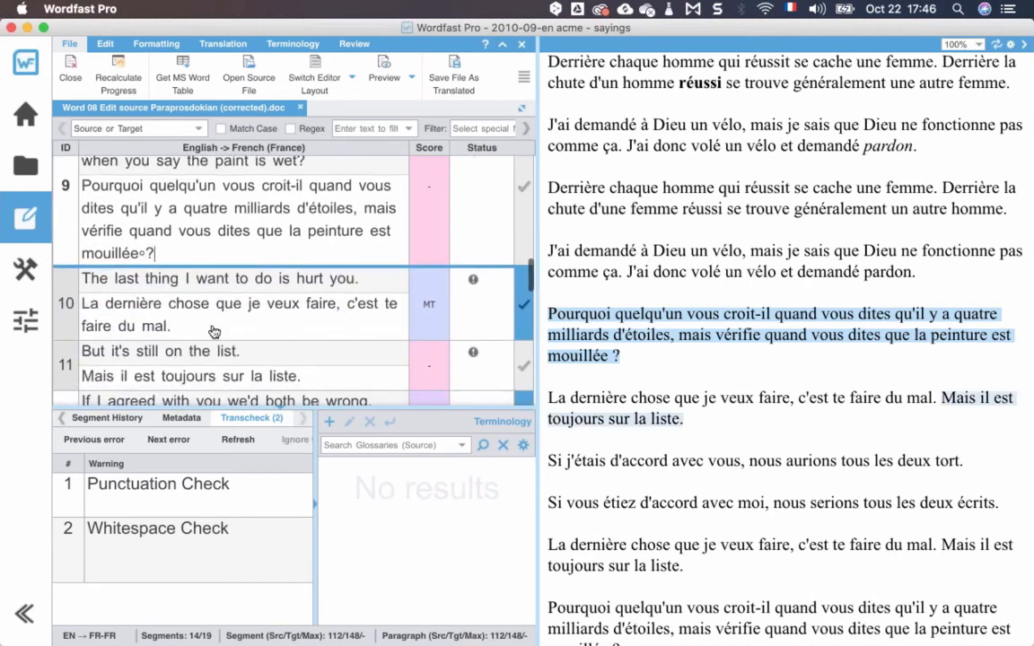
scroll(617, 395, "down", 5)
left_click(617, 395)
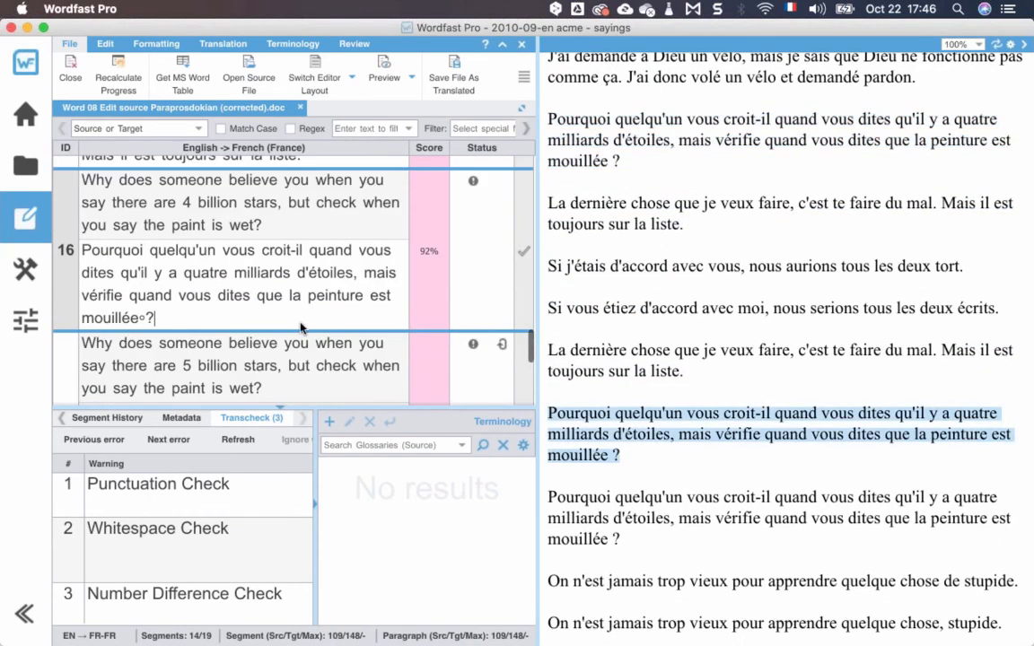
double_click(204, 271)
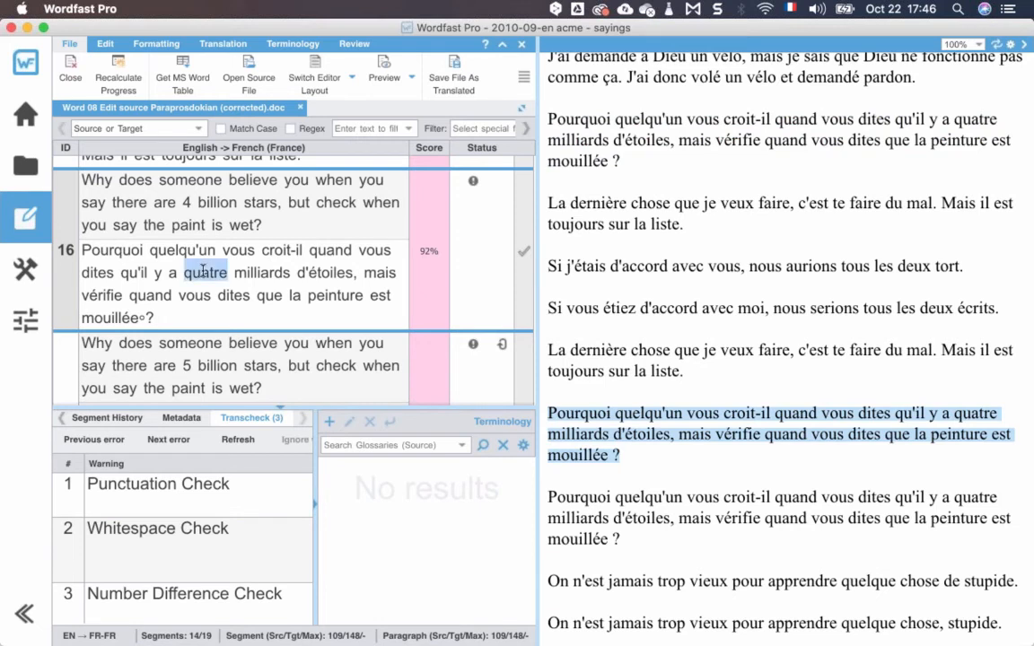
type("4")
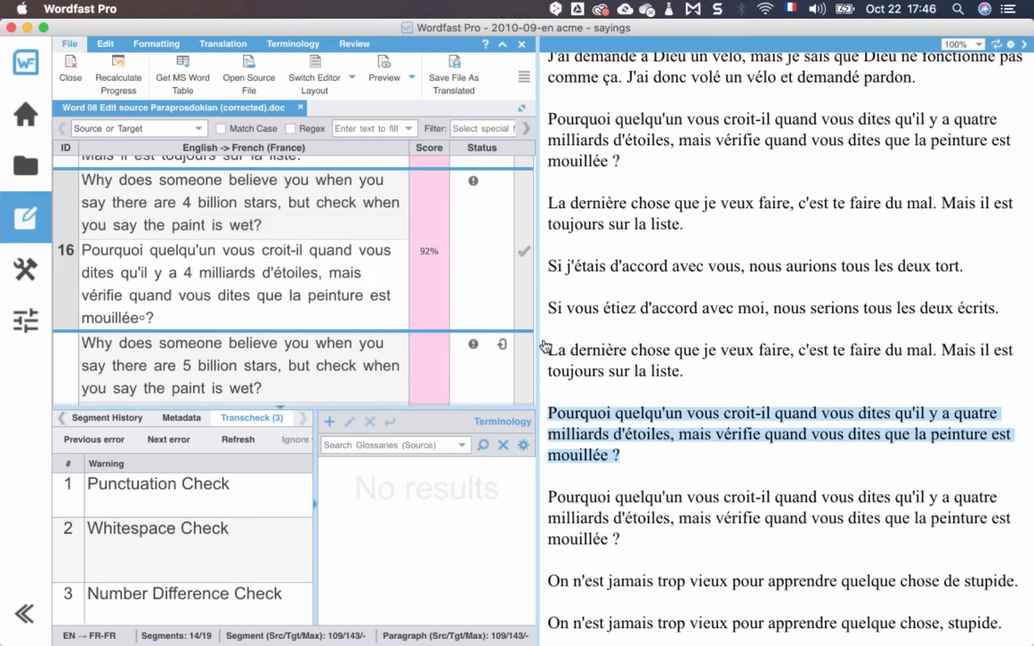
key("ctrl+Return")
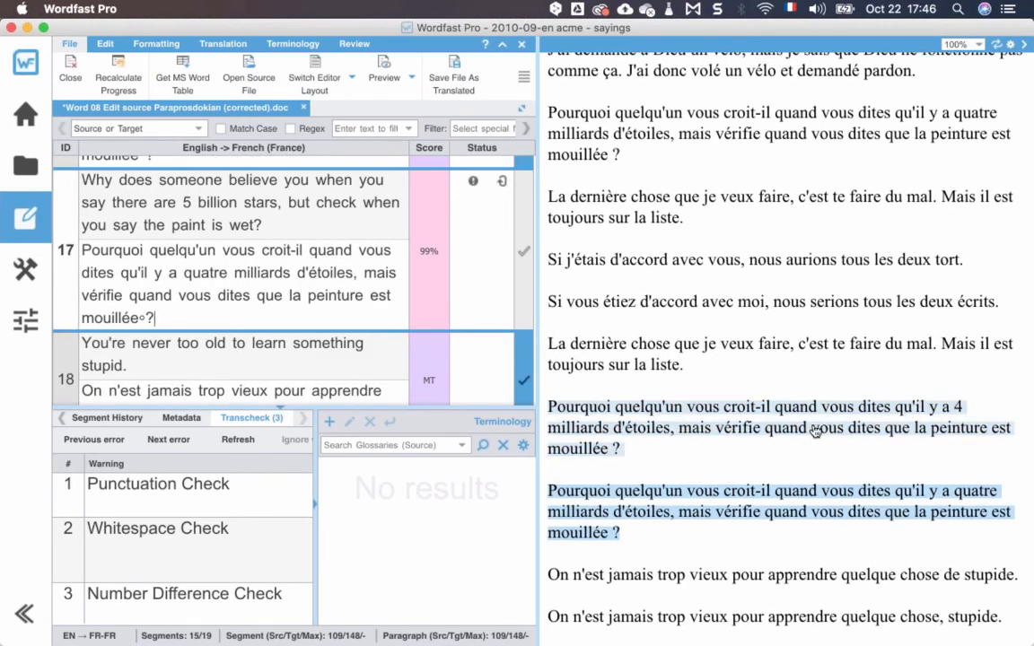
key("super+s")
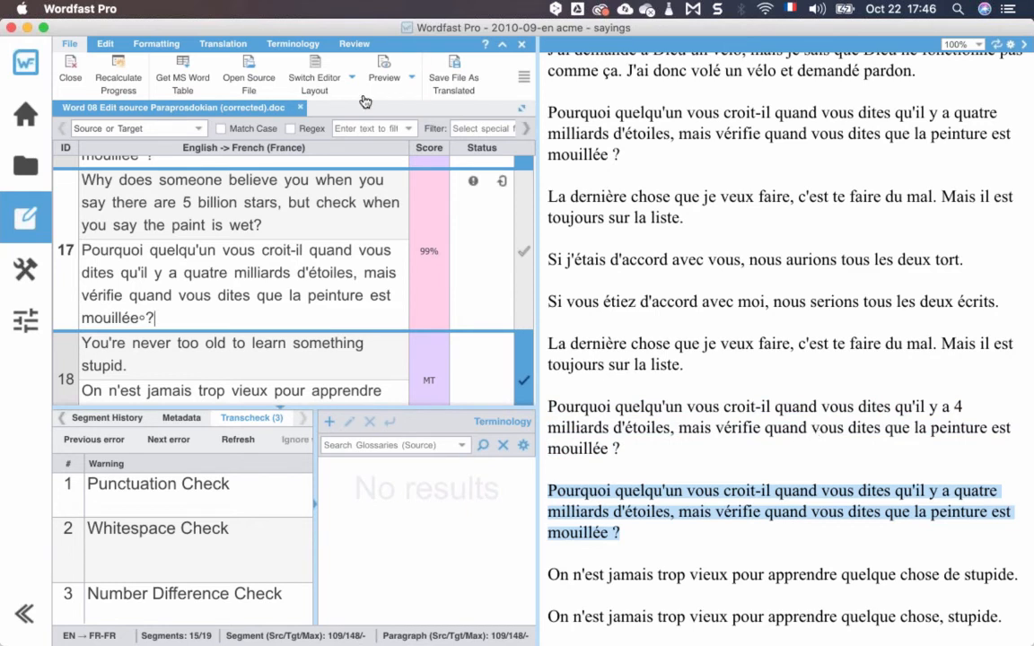
- Hide the Live Preview, look over the segments and run Commit All from segment 17
left_click(226, 47)
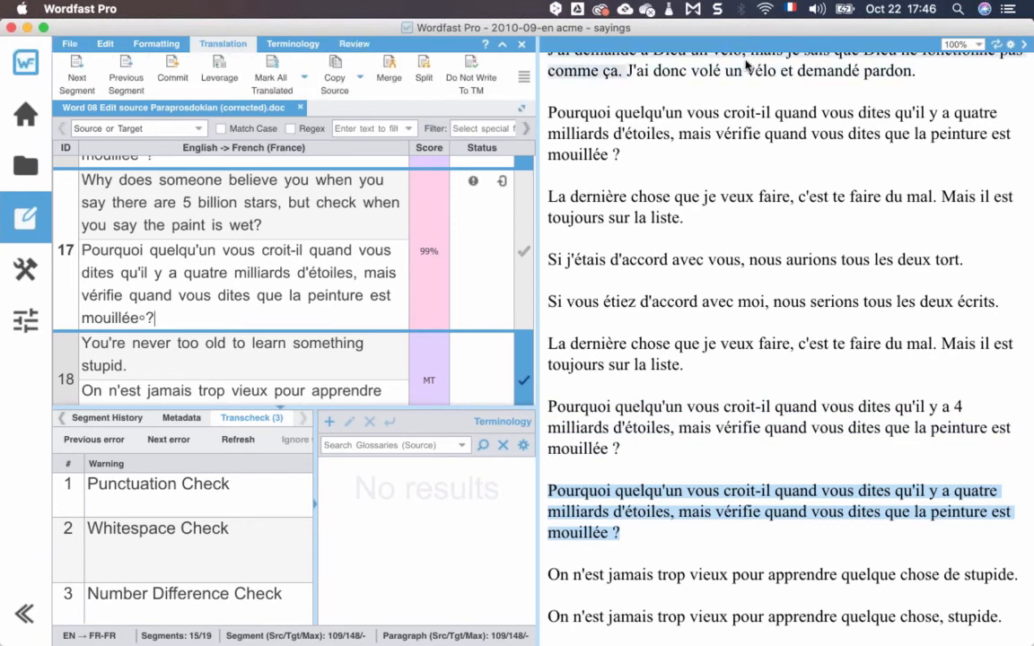
left_click(1024, 45)
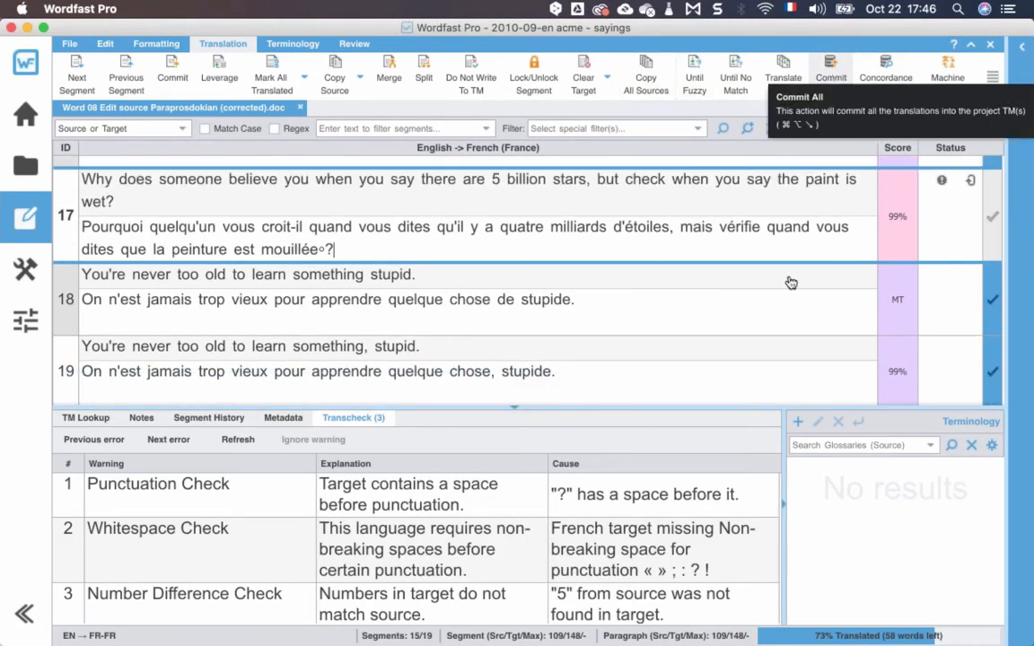
scroll(794, 291, "up", 5)
scroll(797, 301, "up", 10)
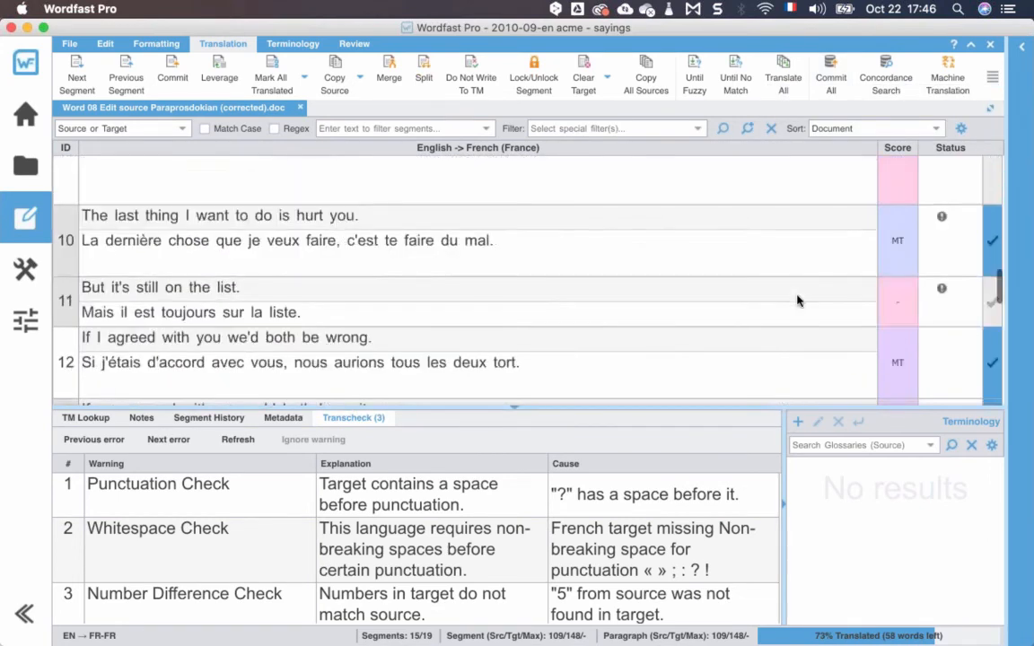
scroll(803, 295, "up", 2)
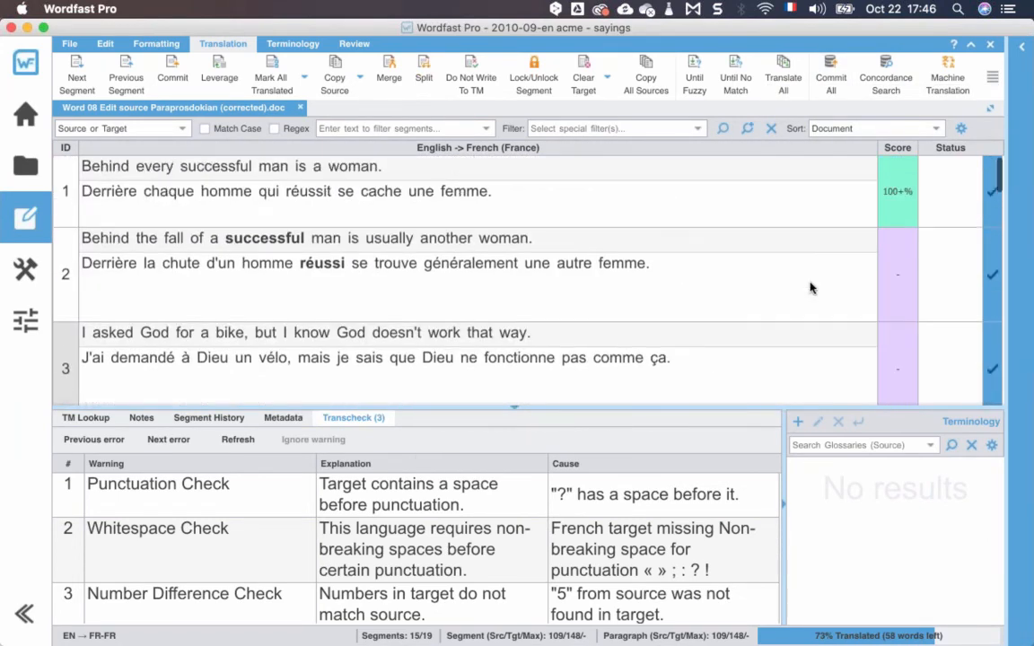
scroll(902, 266, "down", 8)
scroll(904, 263, "down", 4)
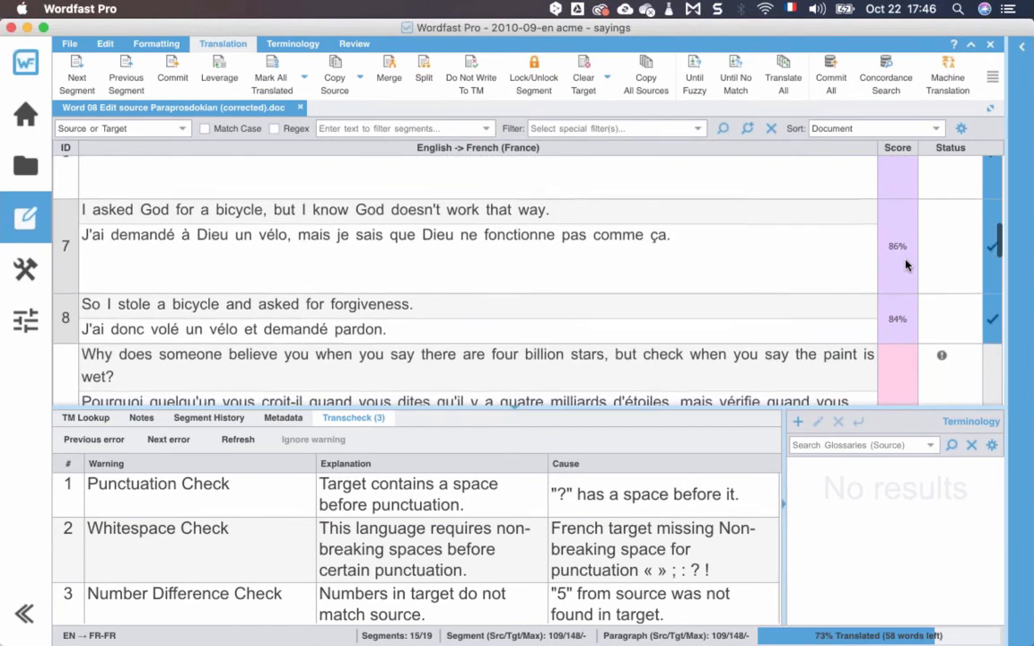
scroll(905, 263, "down", 4)
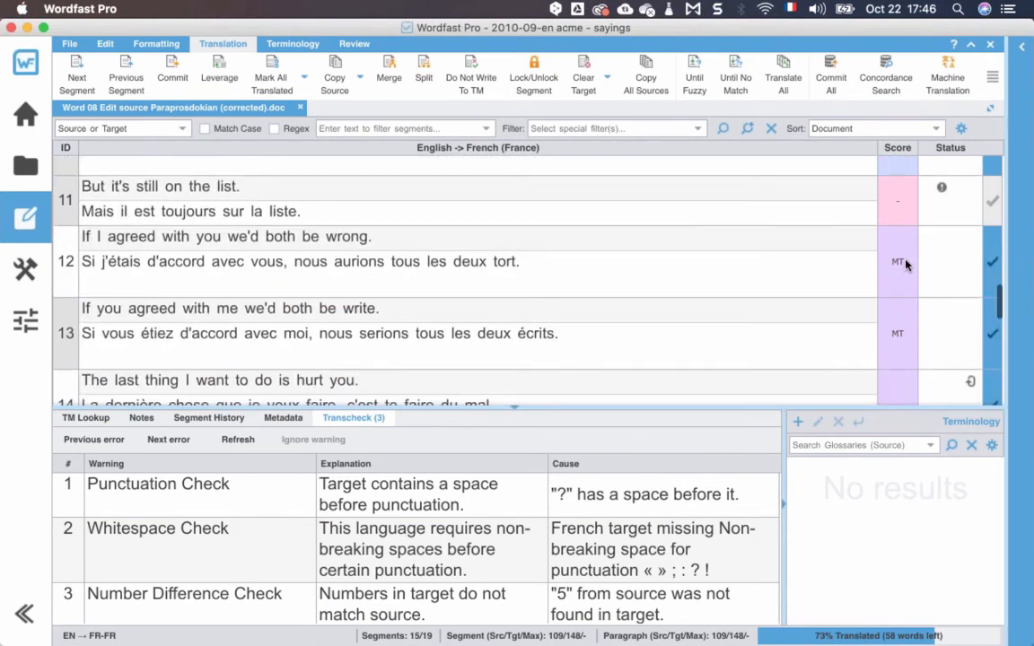
scroll(904, 264, "down", 6)
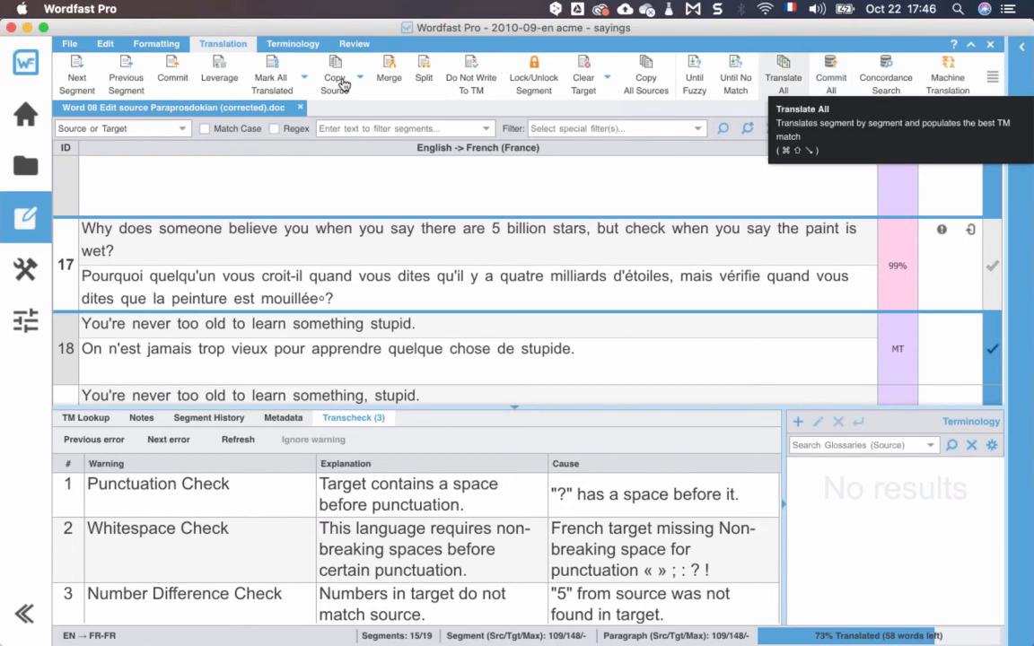
left_click(833, 79)
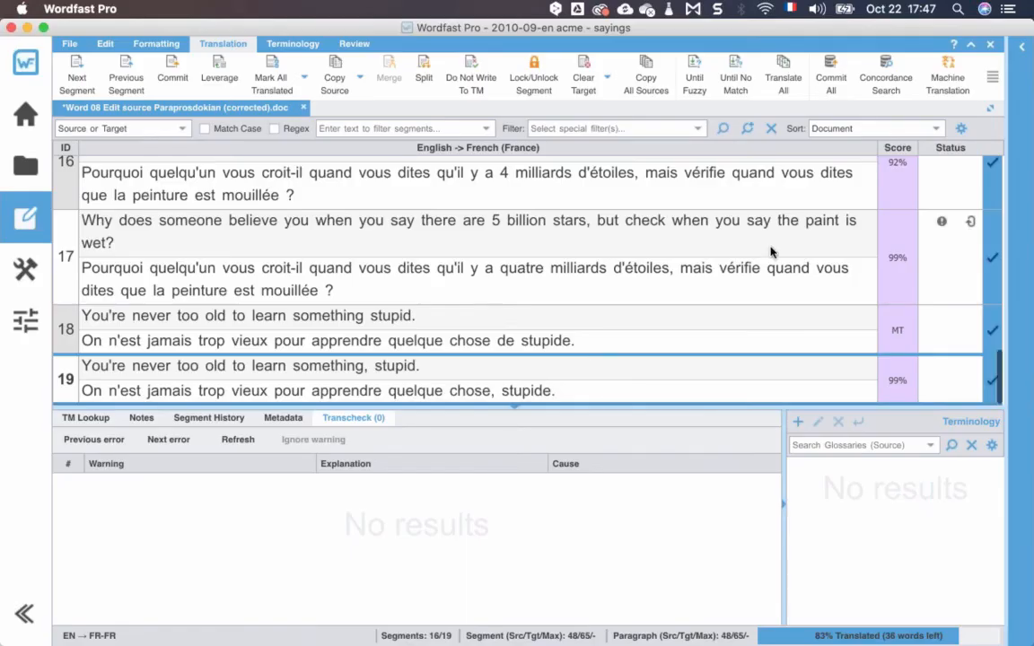
- Run Commit All again starting from segment 2 and save the file
scroll(819, 283, "up", 3)
scroll(819, 285, "up", 10)
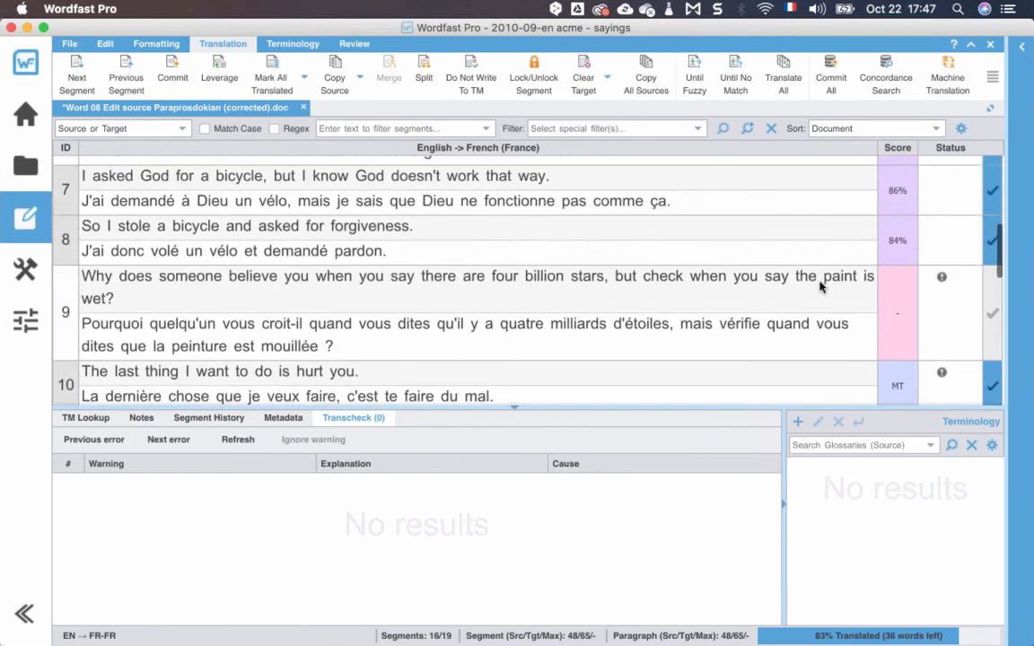
scroll(820, 285, "down", 12)
scroll(819, 285, "up", 15)
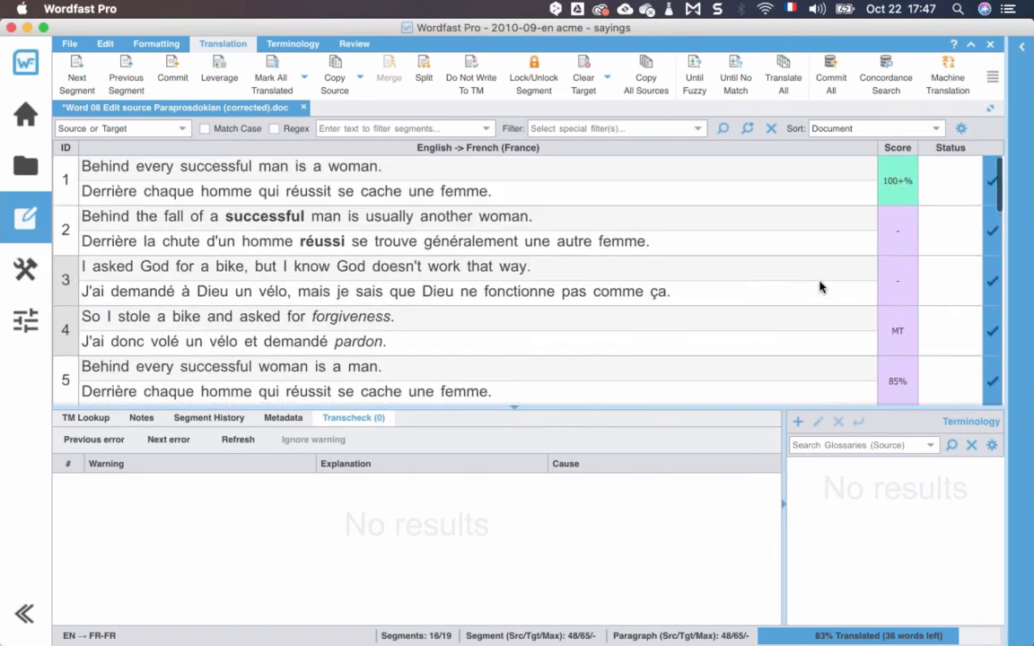
left_click(798, 224)
left_click(833, 78)
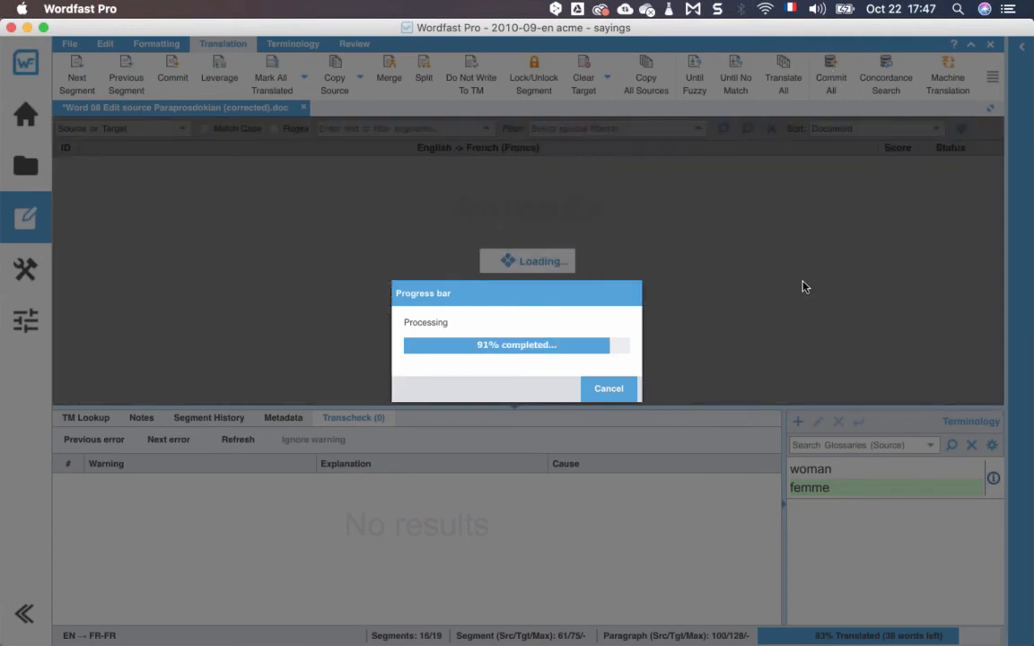
scroll(804, 288, "up", 10)
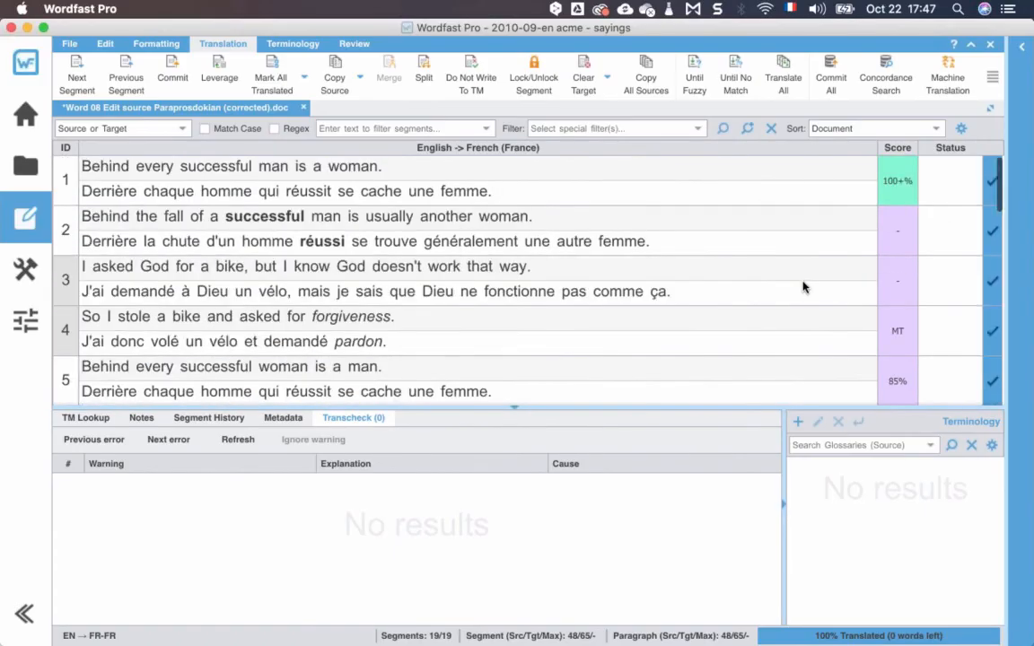
scroll(804, 287, "down", 10)
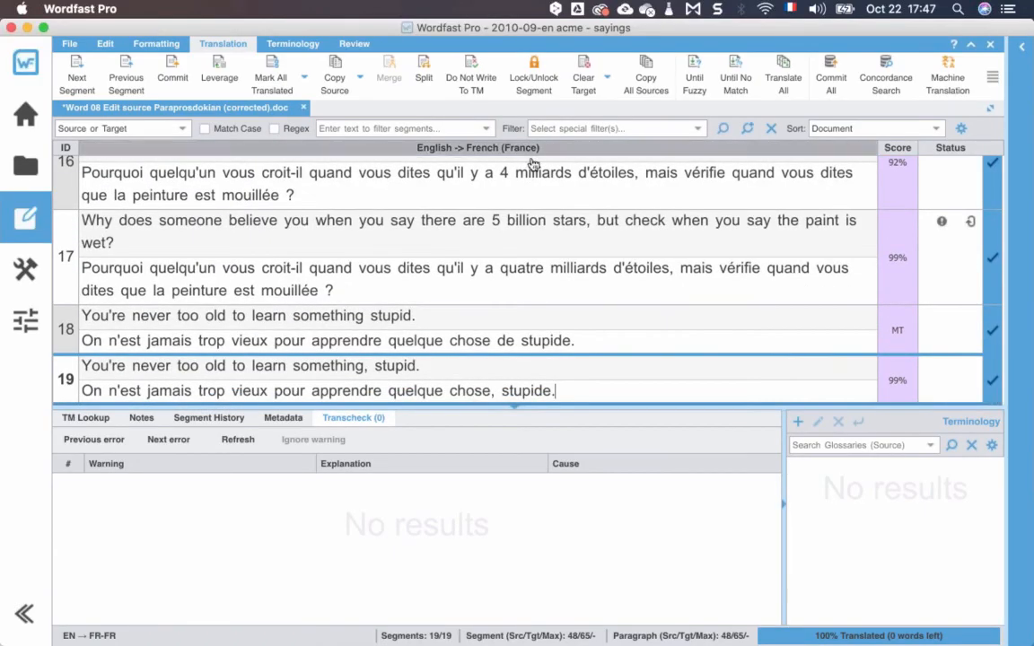
left_click(72, 45)
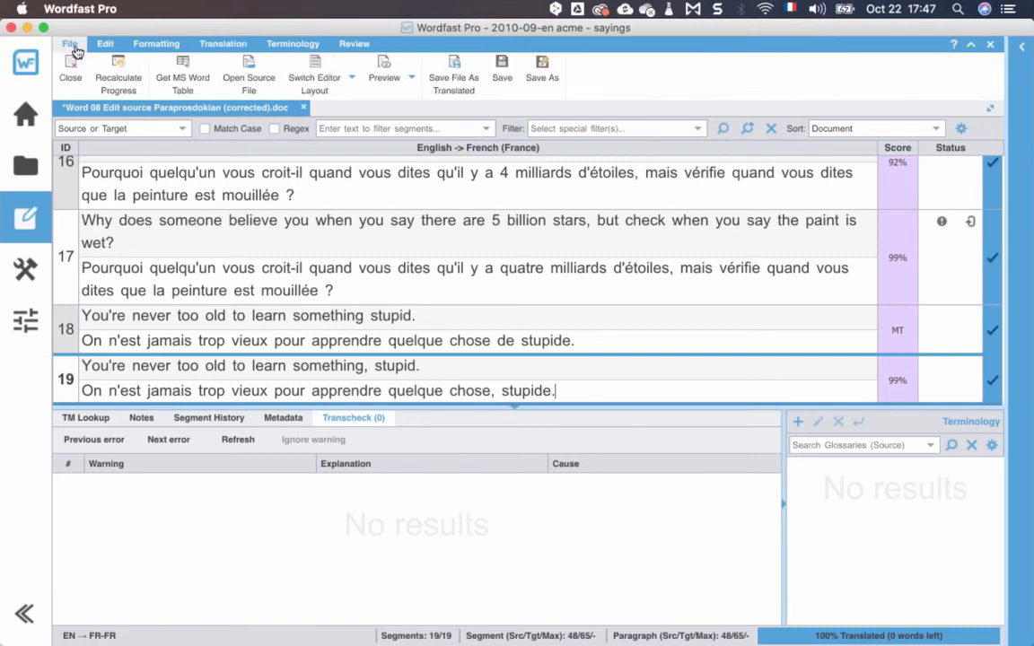
left_click(506, 72)
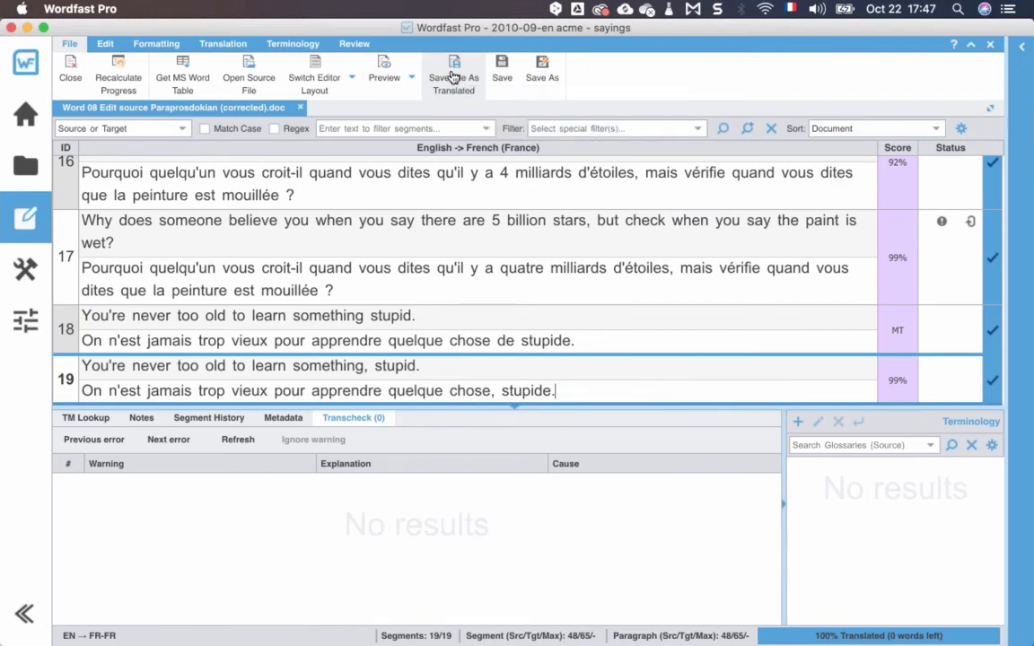
left_click(453, 77)
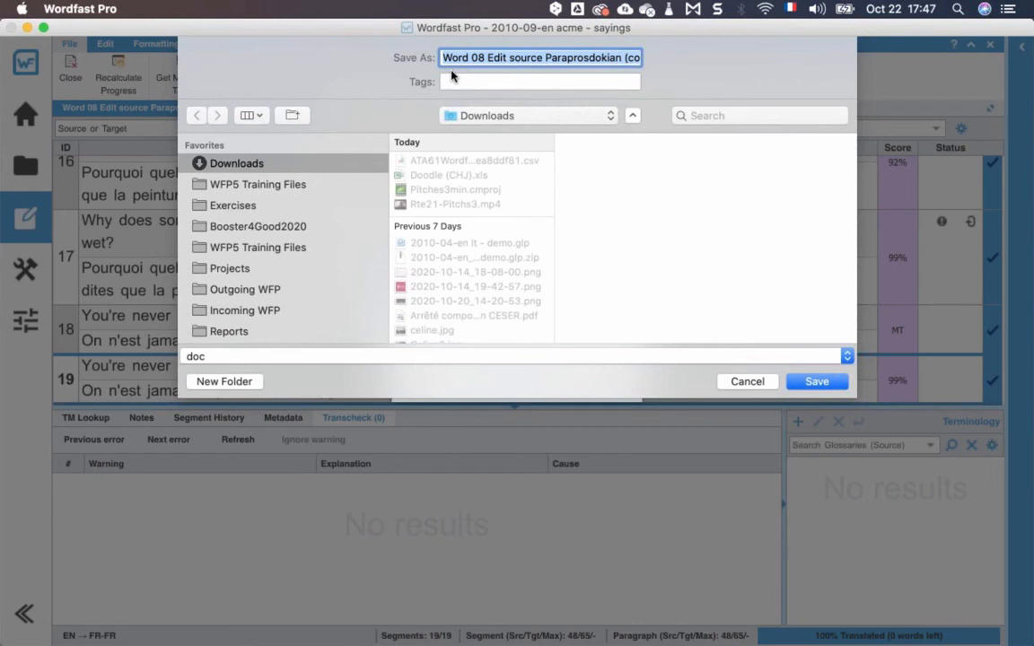
key("Right")
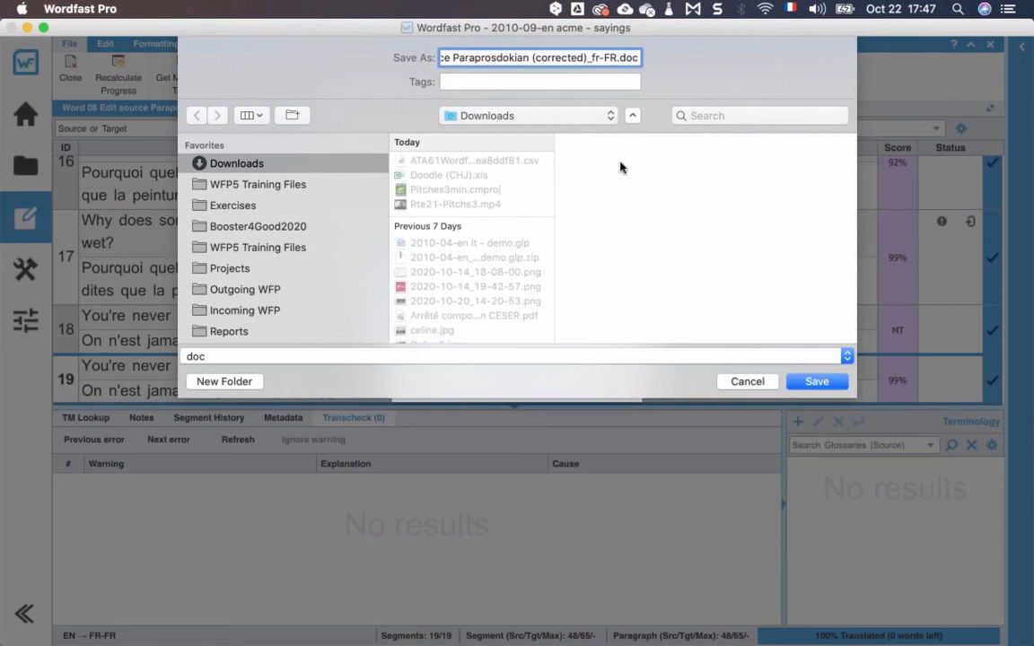
key("Left")
key("Left")
key("Left")
key("Left")
left_click(745, 383)
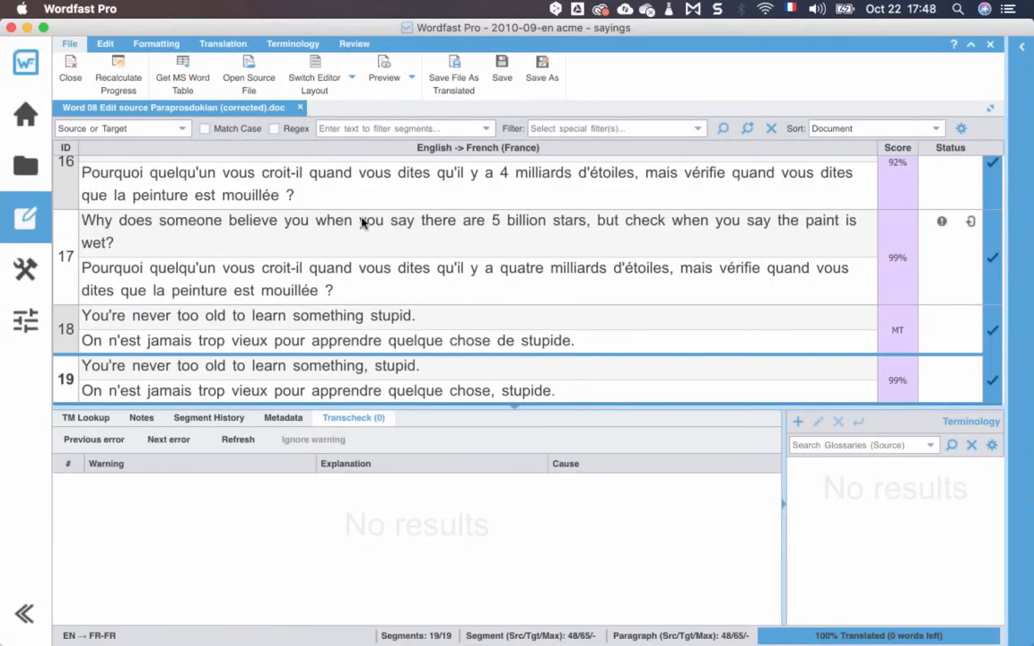
- Close the document and set Project Cleanup to update all TMs, placing translated files in the project folder with a language suffix
left_click(300, 109)
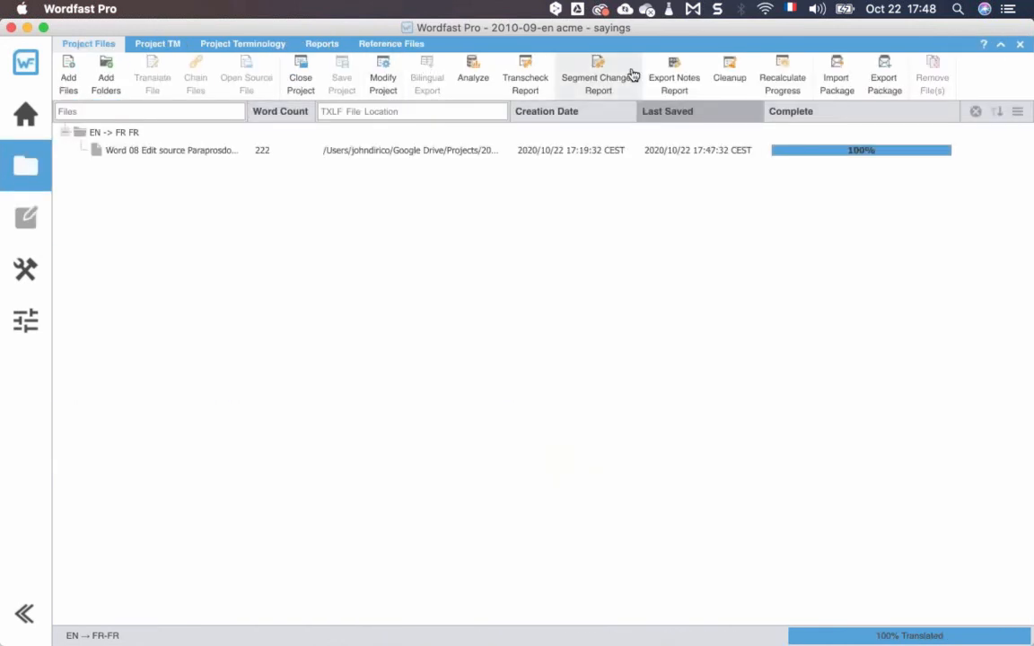
left_click(730, 71)
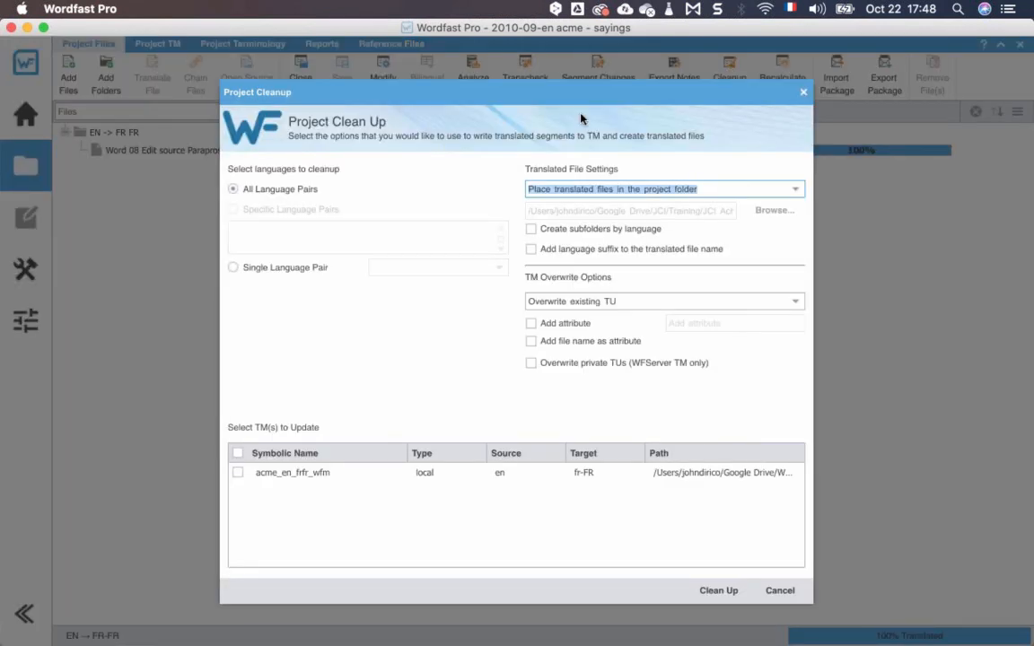
left_click(237, 454)
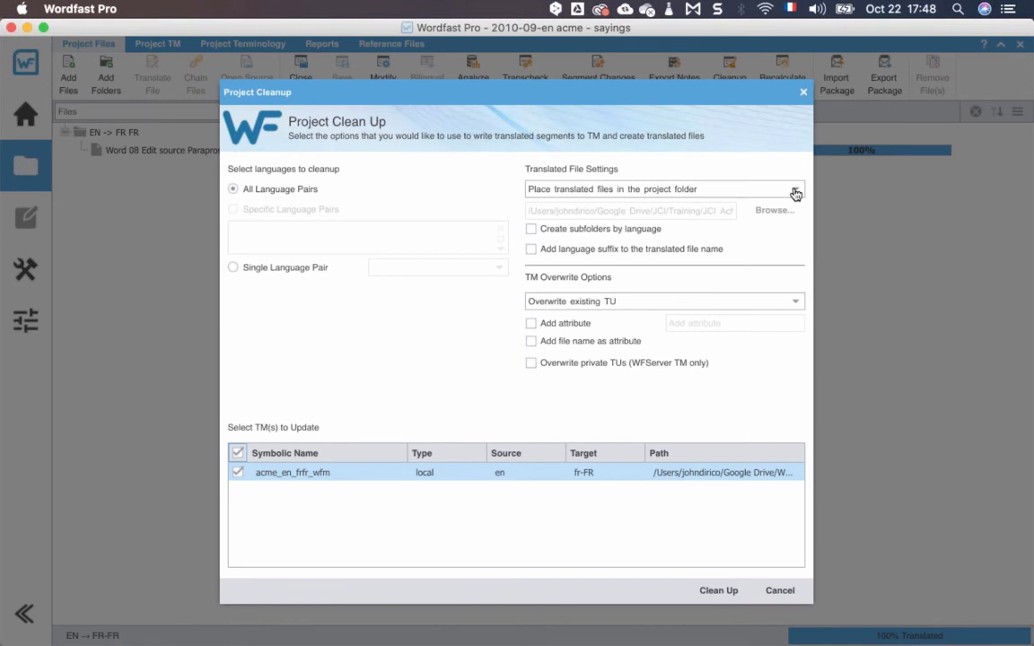
left_click(531, 250)
left_click(796, 191)
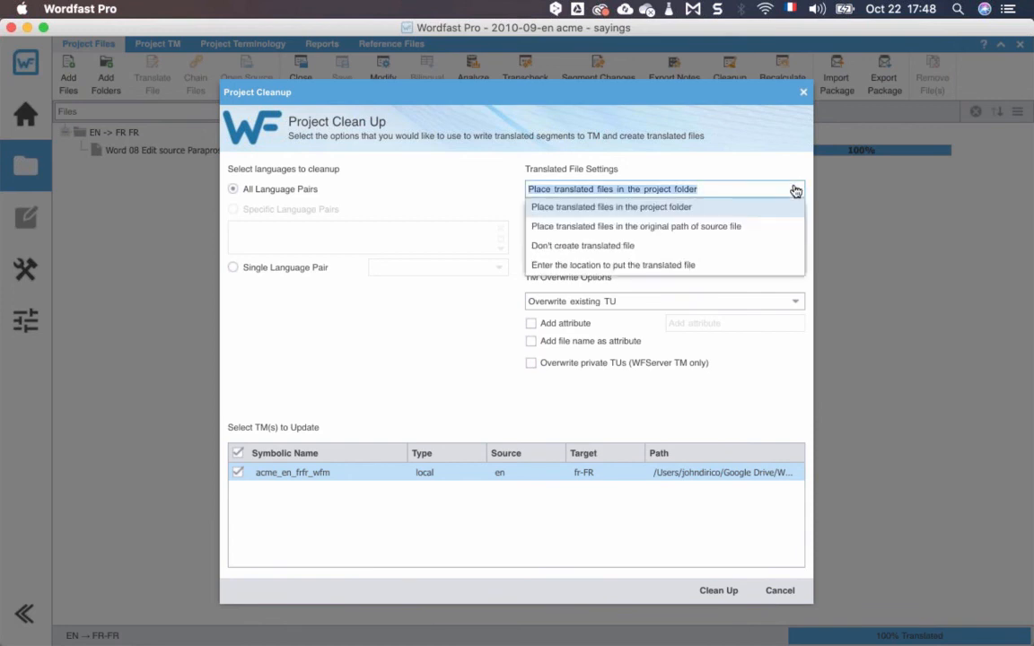
left_click(679, 209)
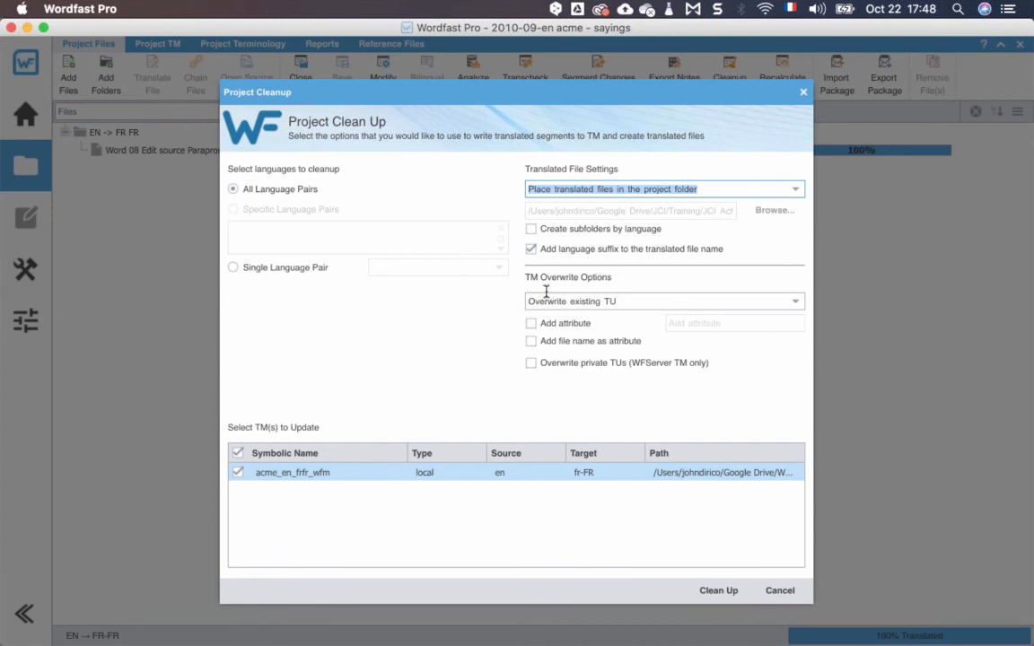
- Enable the cleanup options that add an attribute and the file name as attribute to the TM
left_click(530, 324)
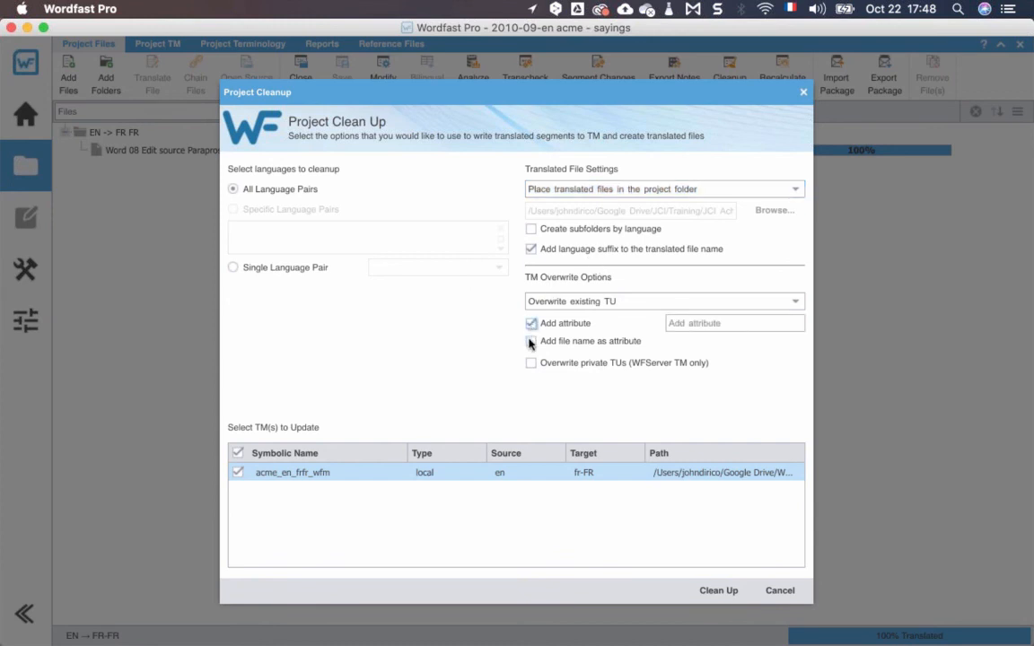
left_click(530, 342)
left_click(708, 322)
type("DELIVERED")
key("BackSpace")
key("BackSpace")
key("BackSpace")
key("BackSpace")
key("BackSpace")
key("BackSpace")
key("BackSpace")
key("BackSpace")
key("BackSpace")
- Enter FINAL as the TM attribute and run the project cleanup
type("FINAL")
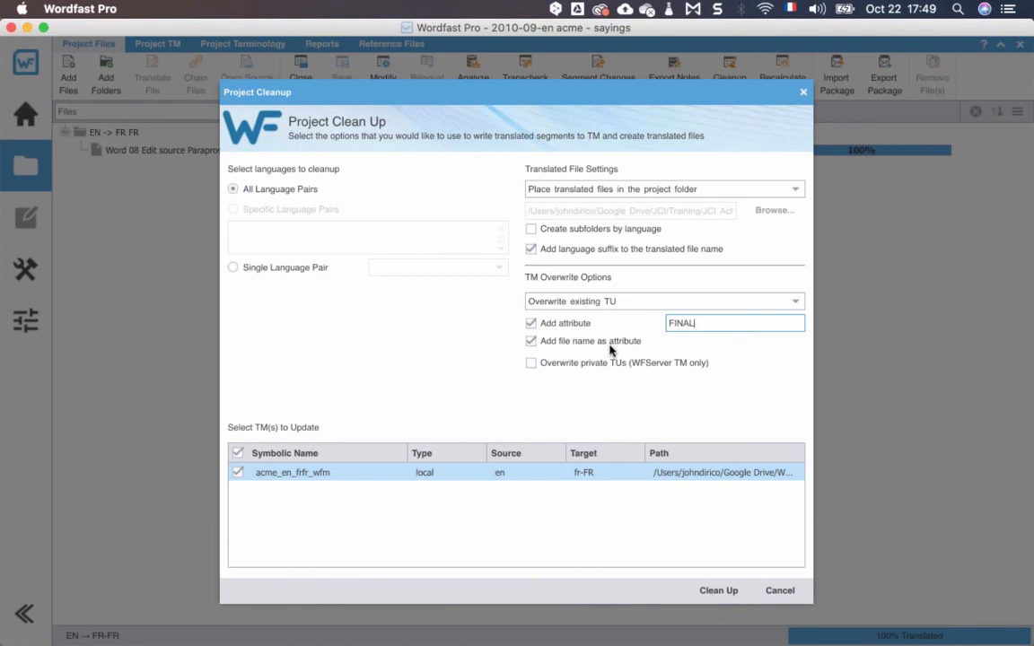
left_click(718, 591)
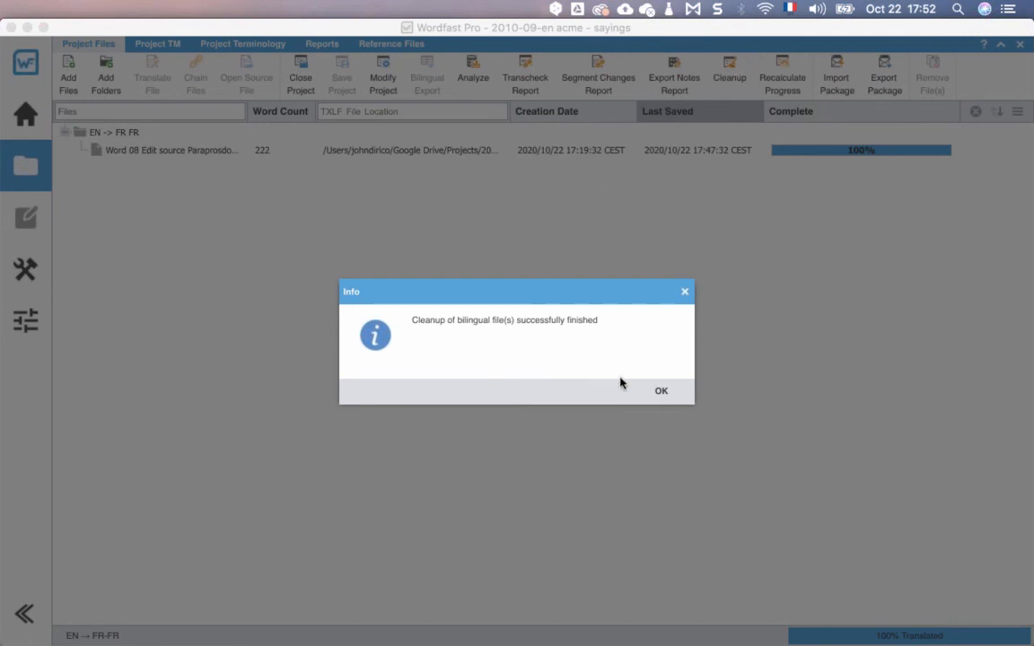
- Switch to Finder and preview the translated _fr-FR.doc file in the translated subfolder of the project's fr-FR folder
key("super+Tab")
key("super+Tab")
key("super+Tab")
key("super+Tab")
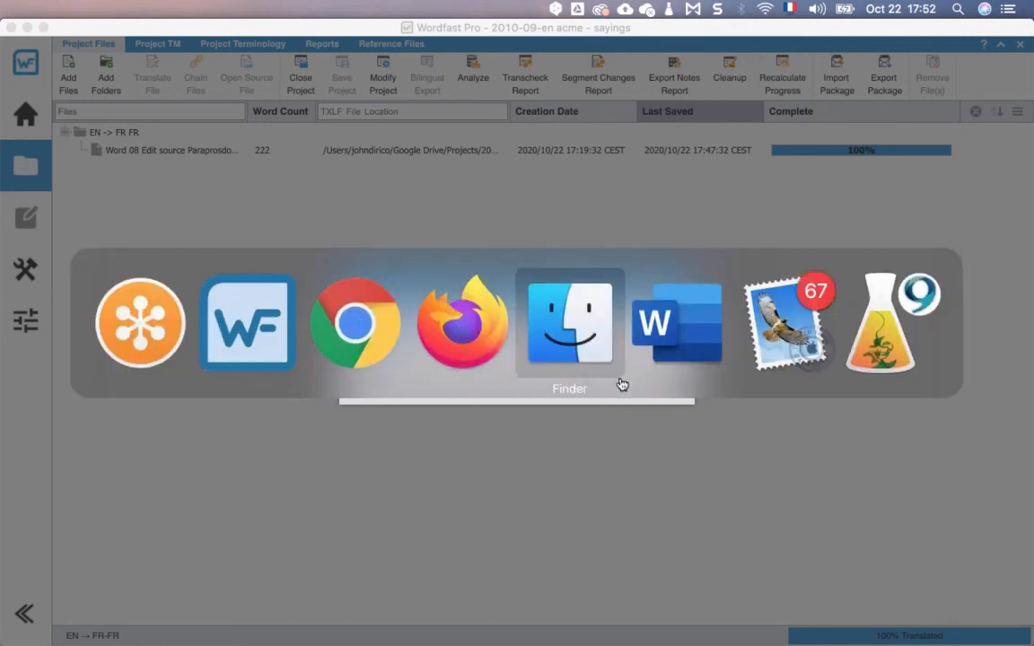
scroll(422, 193, "left", 3)
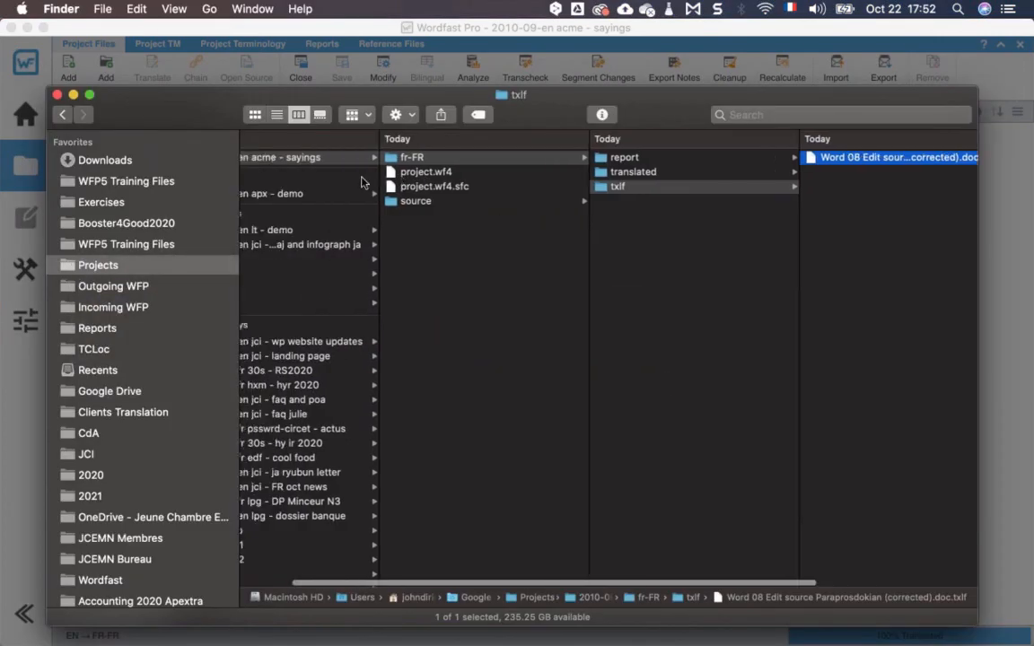
scroll(321, 159, "left", 1)
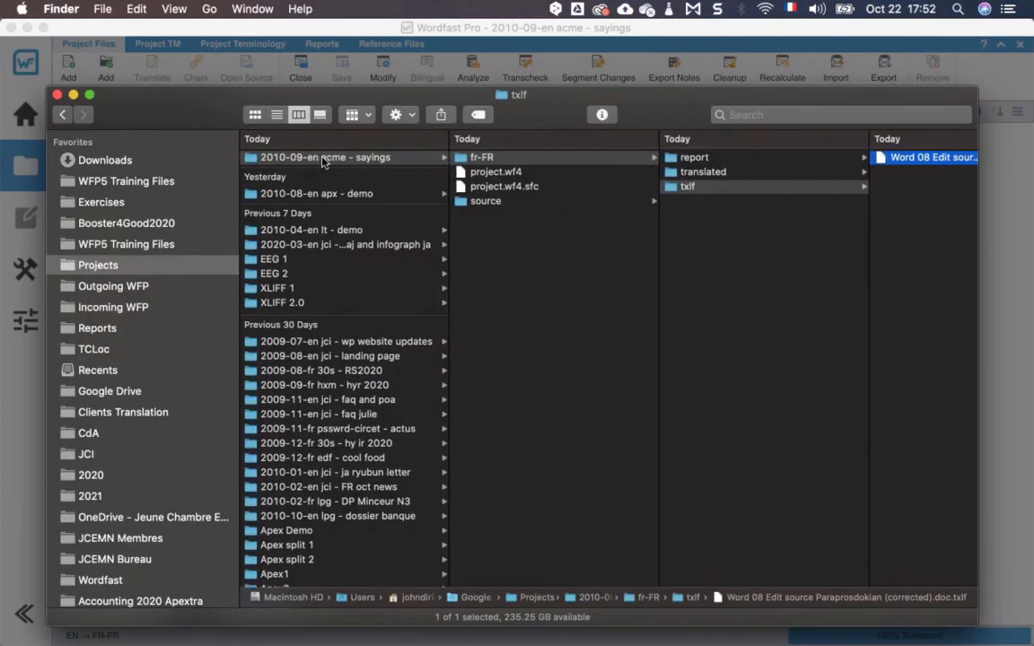
left_click(703, 174)
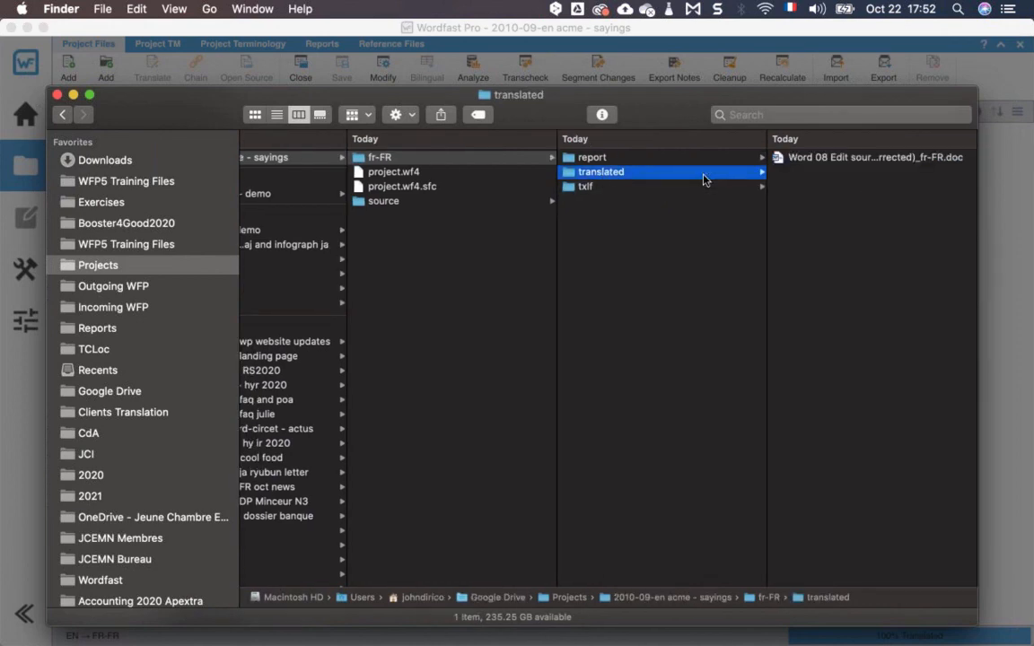
left_click(818, 158)
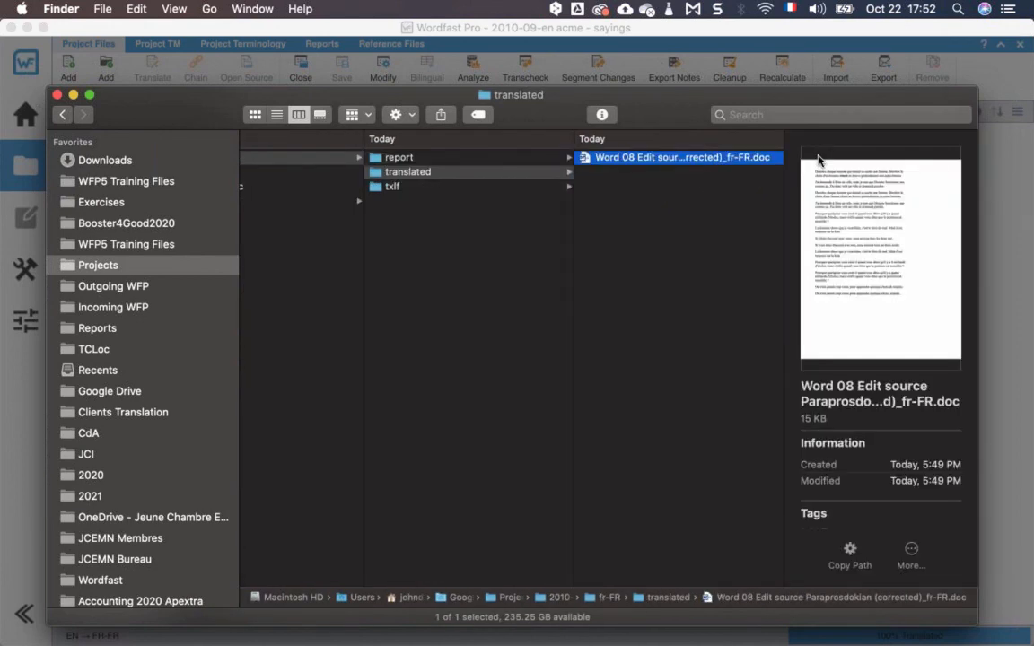
key("space")
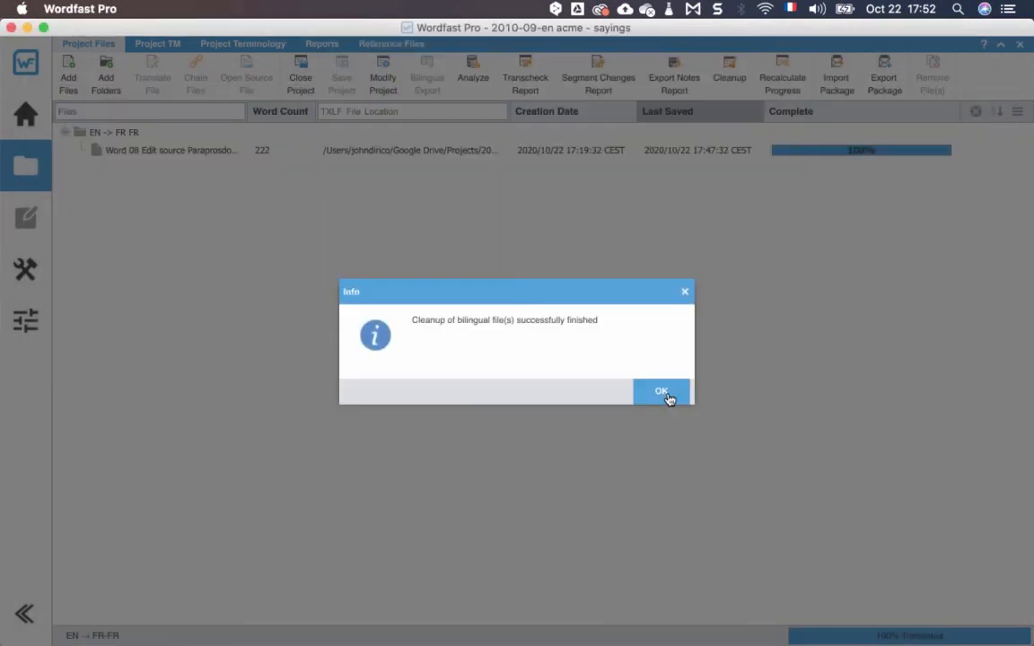
- Dismiss the cleanup message and close the 2010-09-en acme - sayings project
left_click(665, 394)
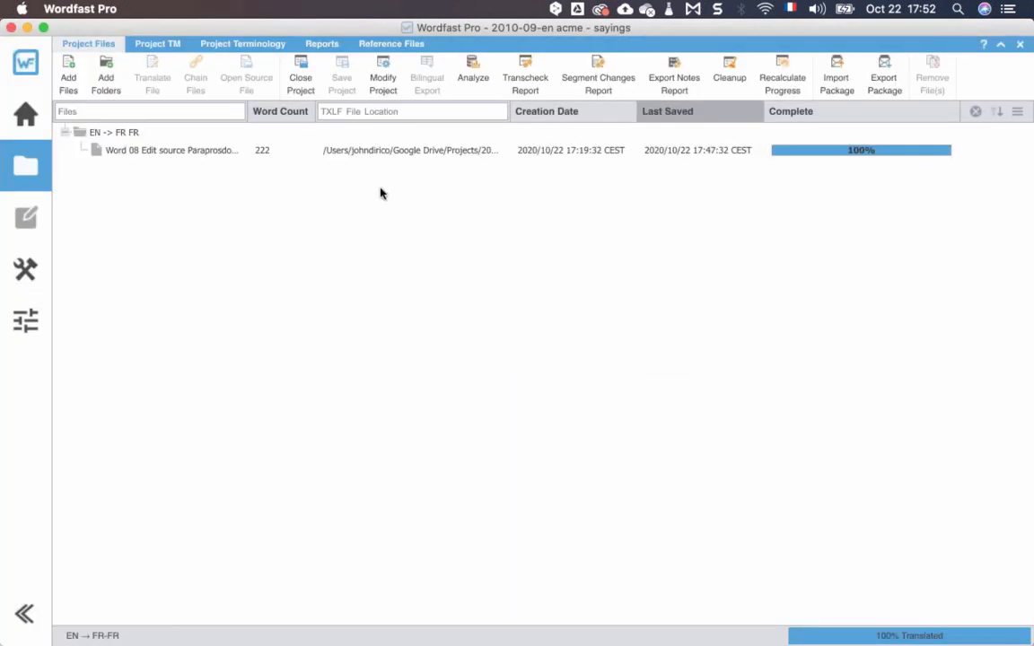
left_click(299, 82)
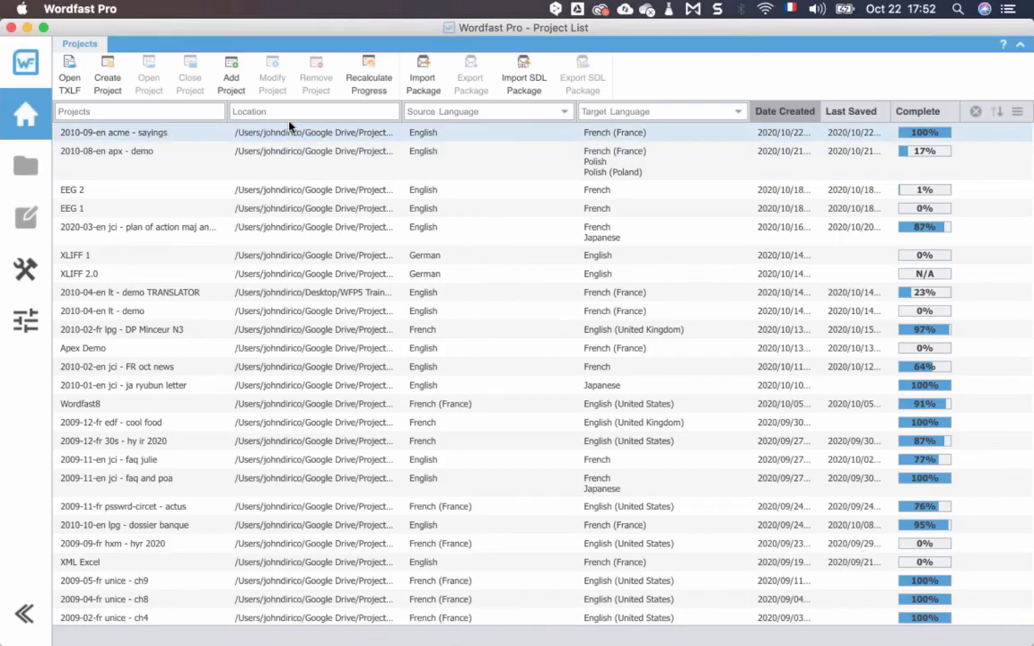
left_click(454, 149)
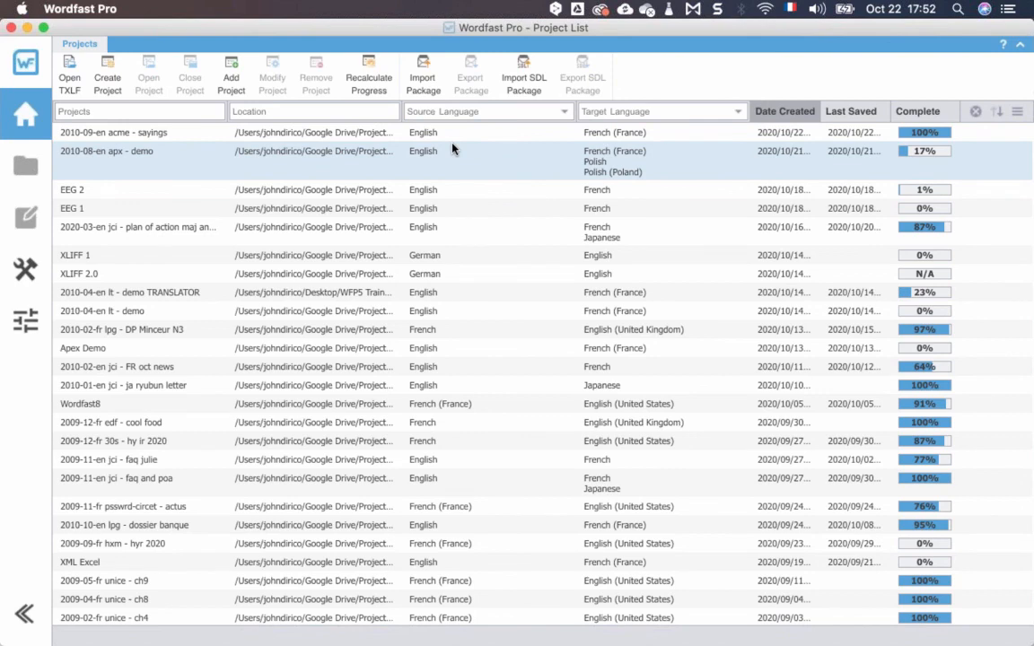
- Try to create a new project that reuses 2010-09-en acme - sayings, checking its translation memory and glossary
left_click(109, 85)
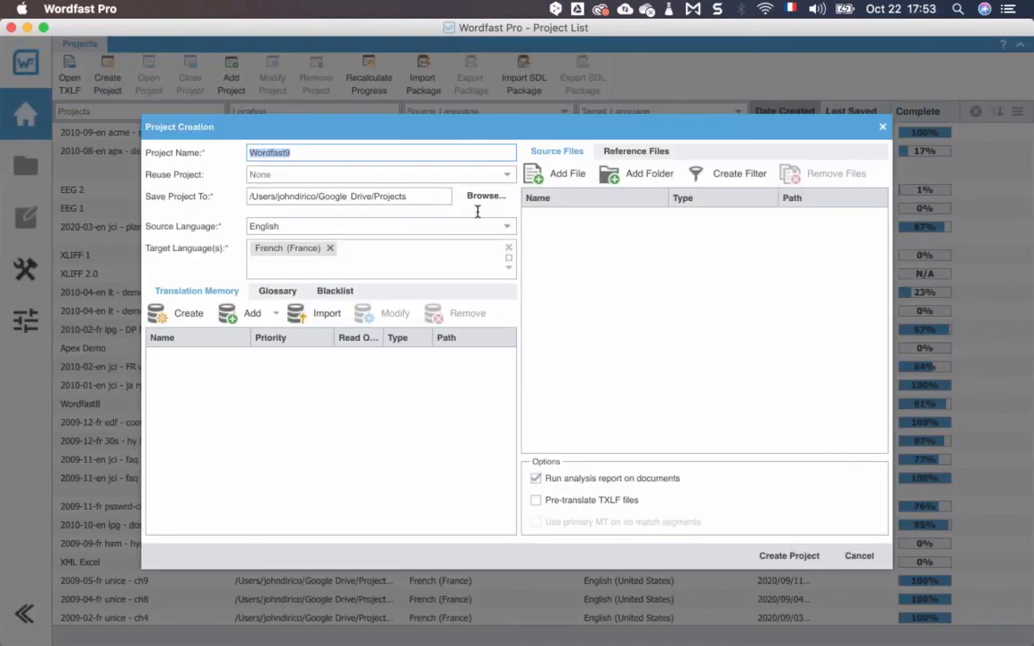
left_click(508, 178)
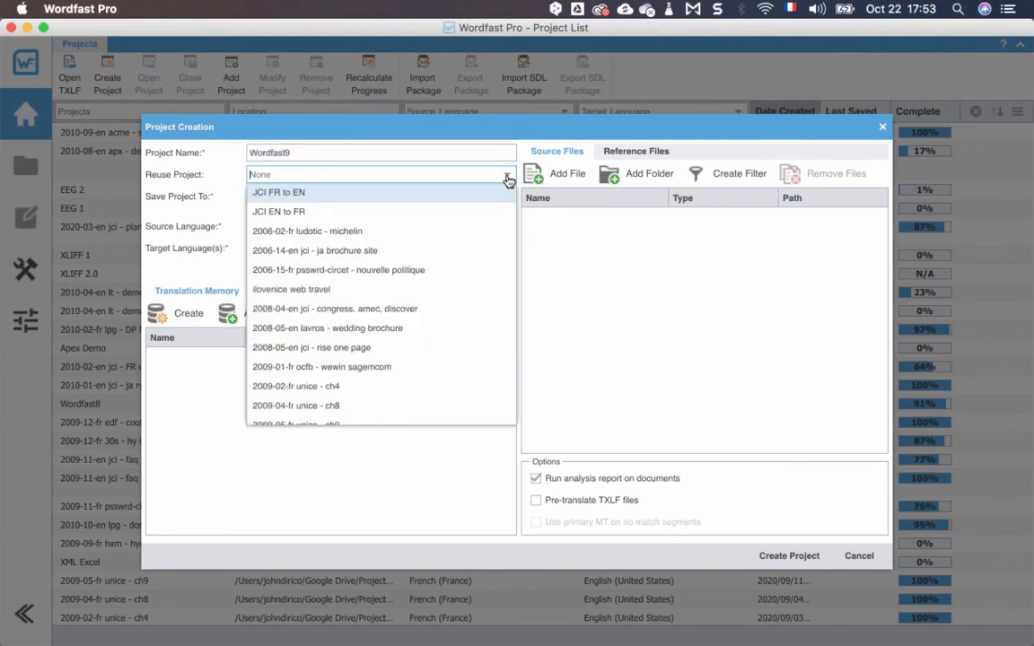
scroll(392, 318, "down", 5)
scroll(392, 318, "down", 5)
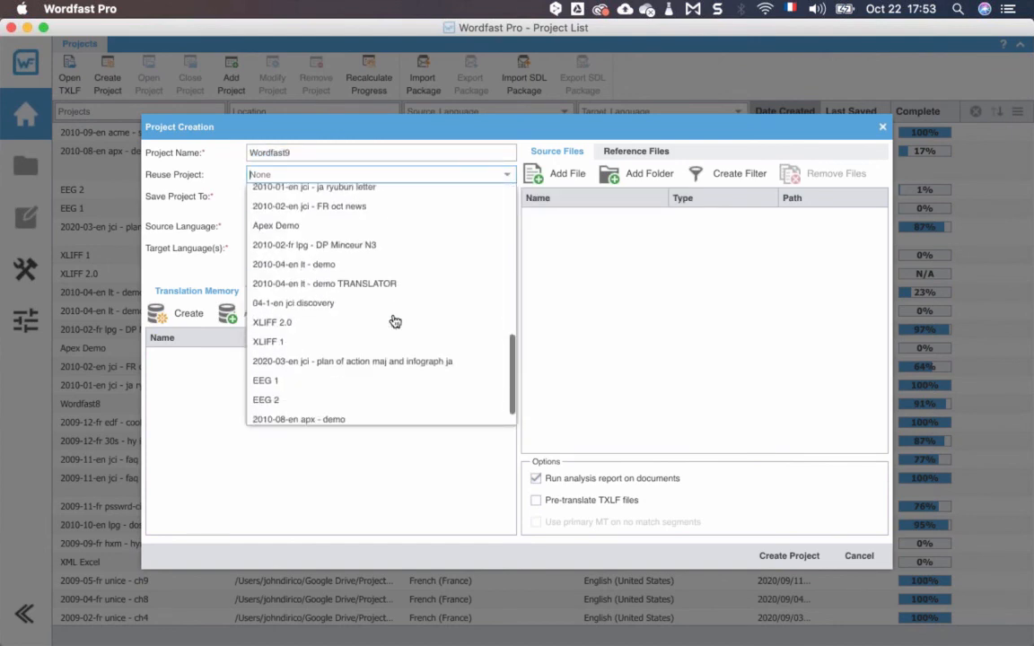
left_click(339, 417)
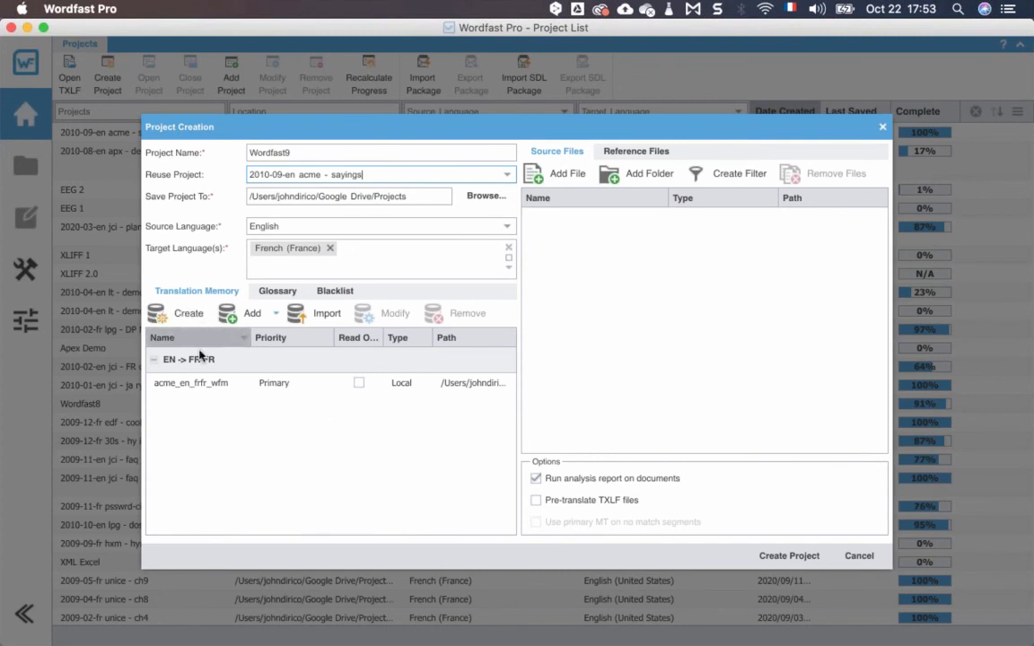
left_click(281, 295)
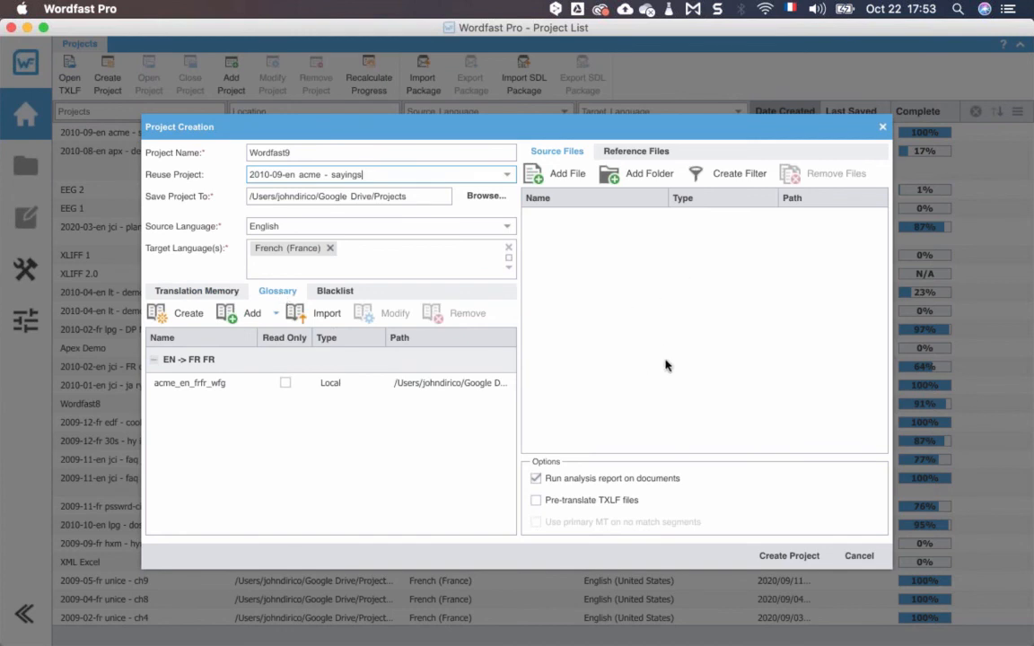
double_click(266, 155)
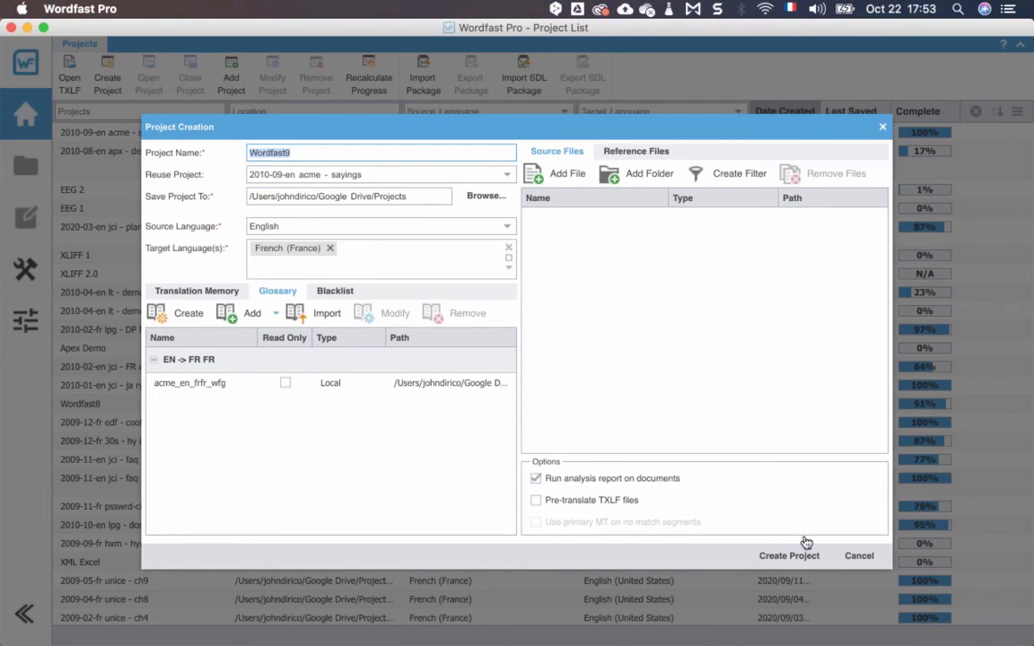
left_click(789, 555)
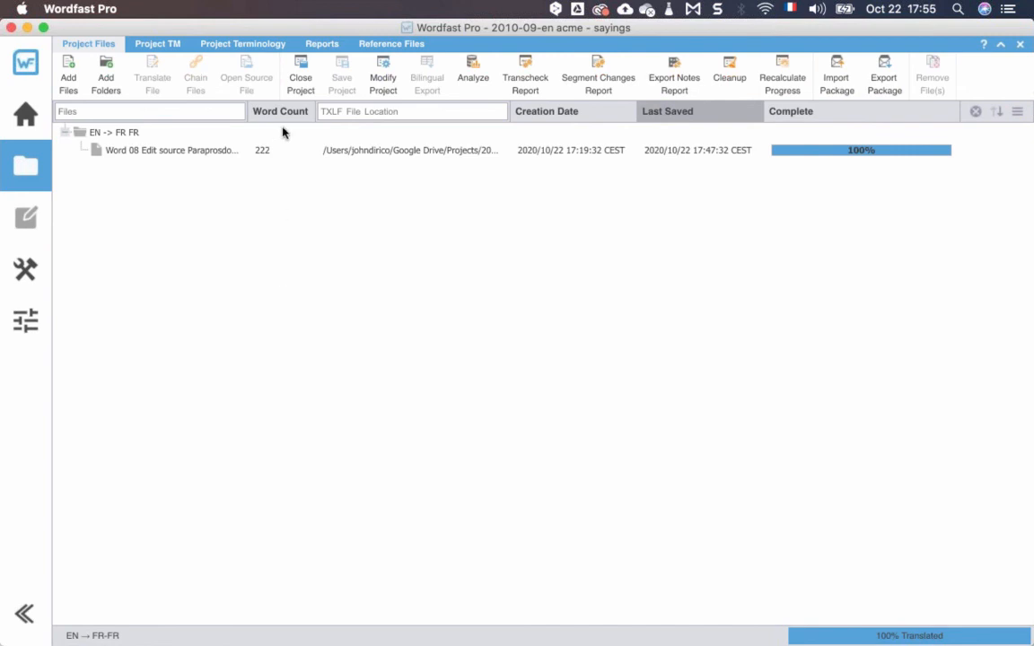
- Close the open project and look at the options for importing an SDL package
left_click(301, 82)
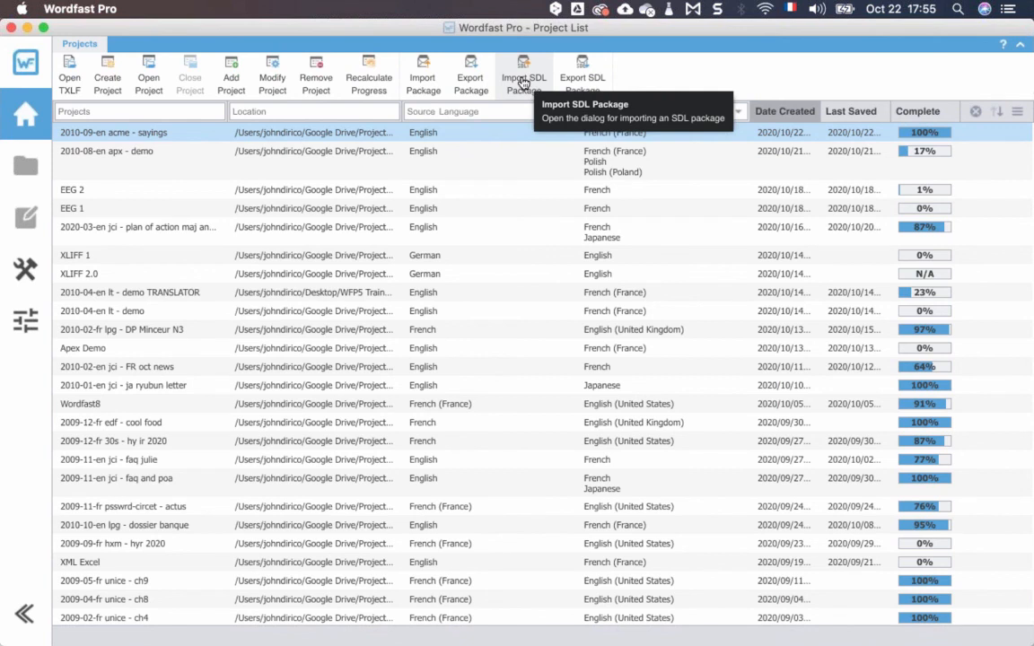
left_click(523, 81)
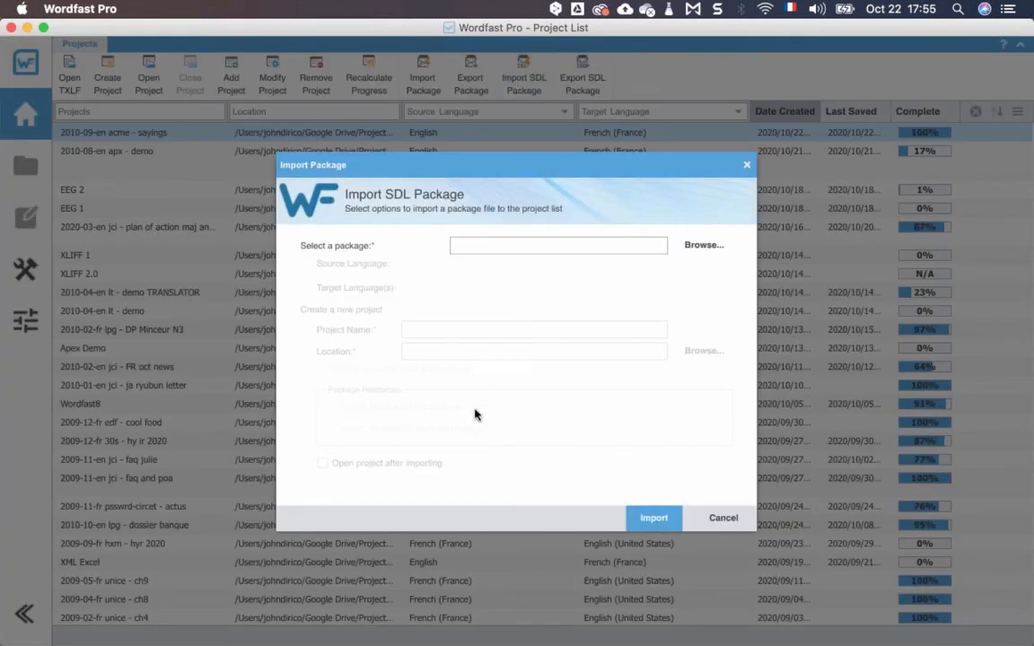
left_click(746, 169)
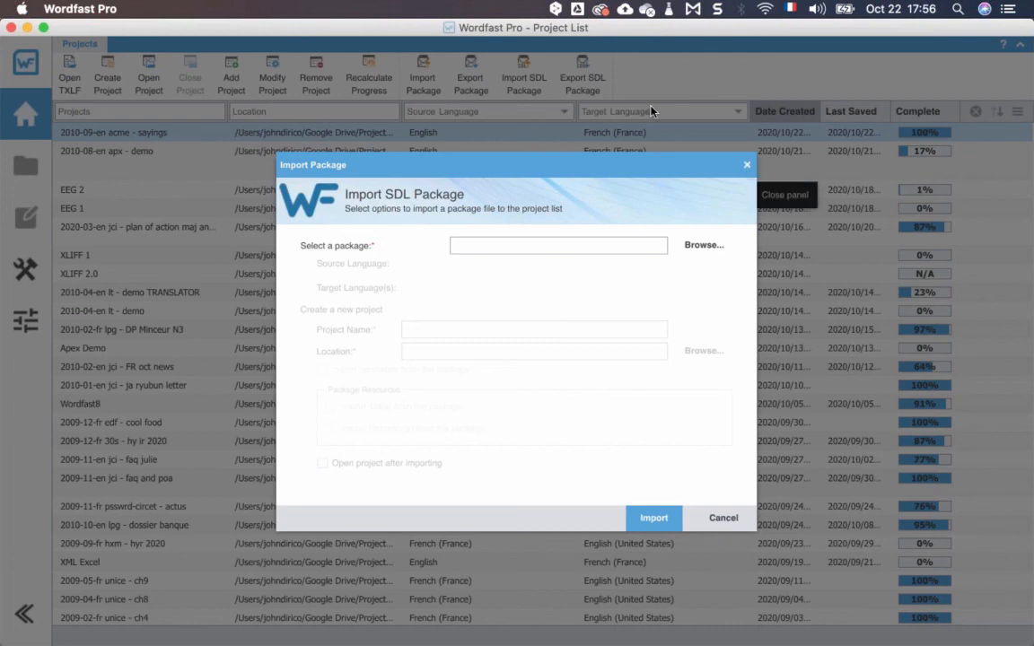